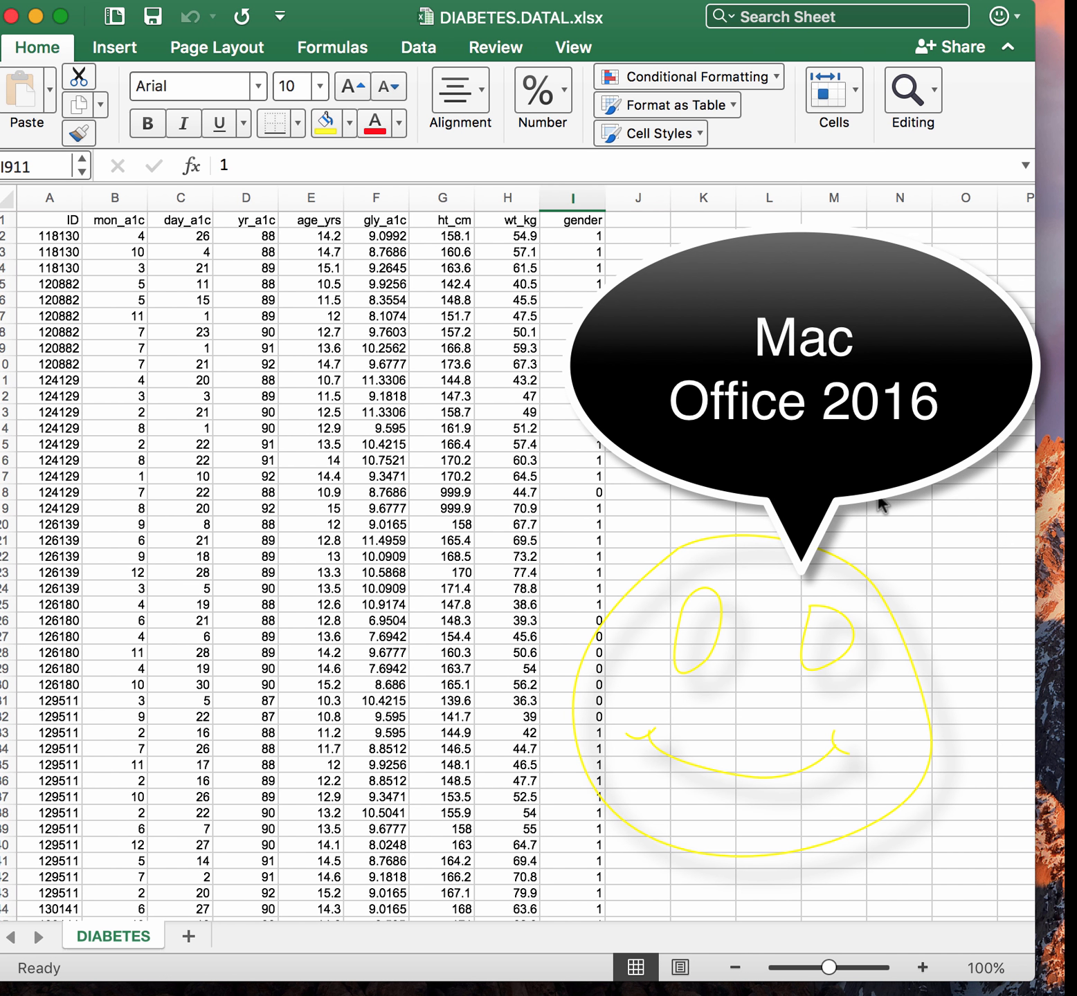
Scroll through the DIABETES sheet to examine the dataset's columns and rows
scroll(880, 505, down, 20)
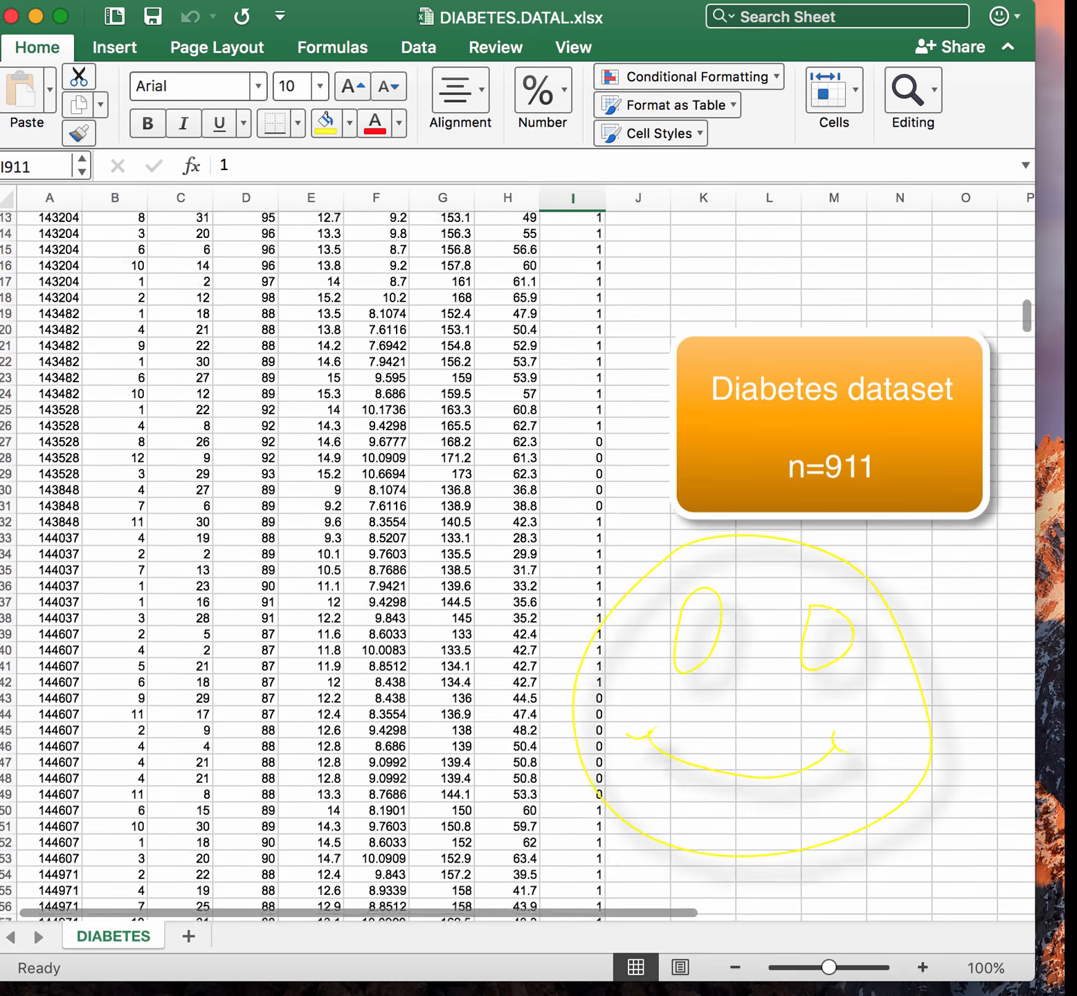
scroll(891, 638, down, 20)
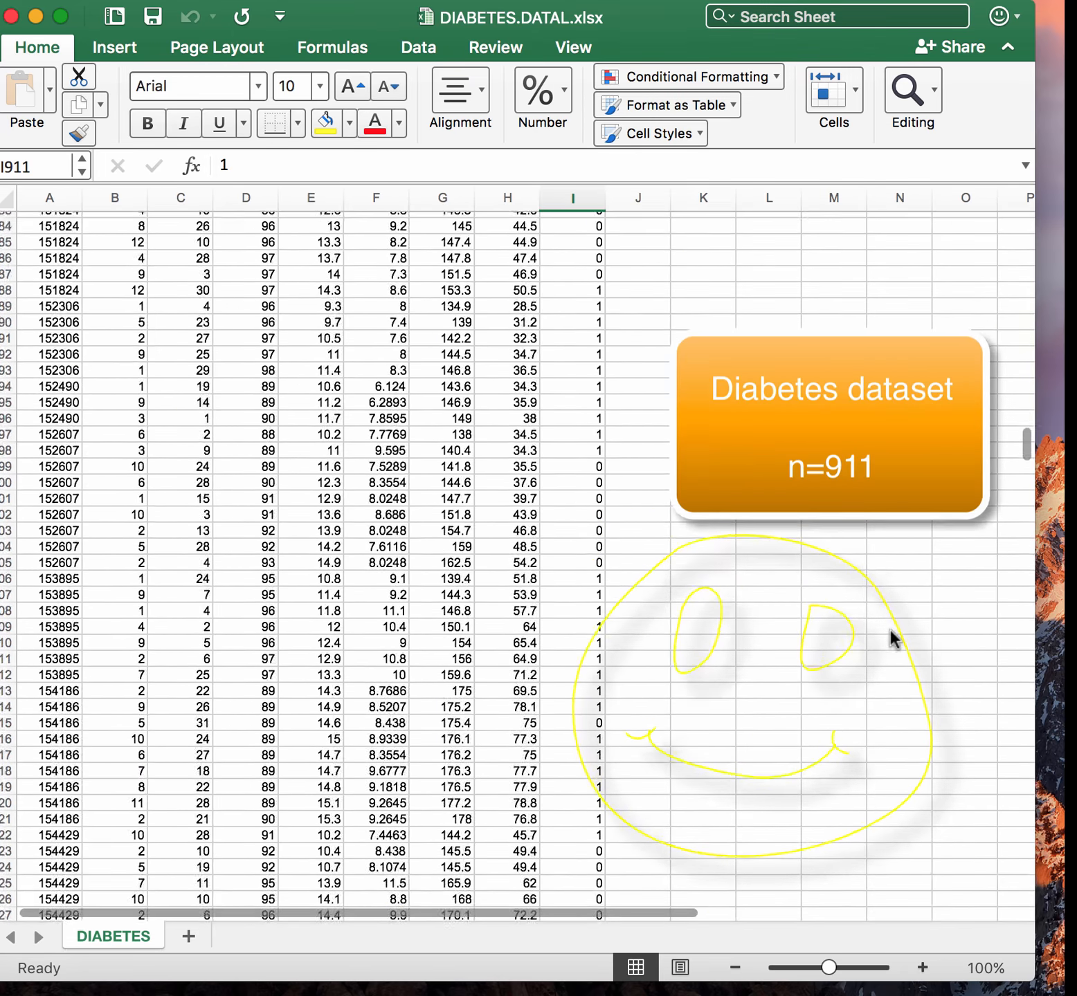
scroll(893, 637, down, 20)
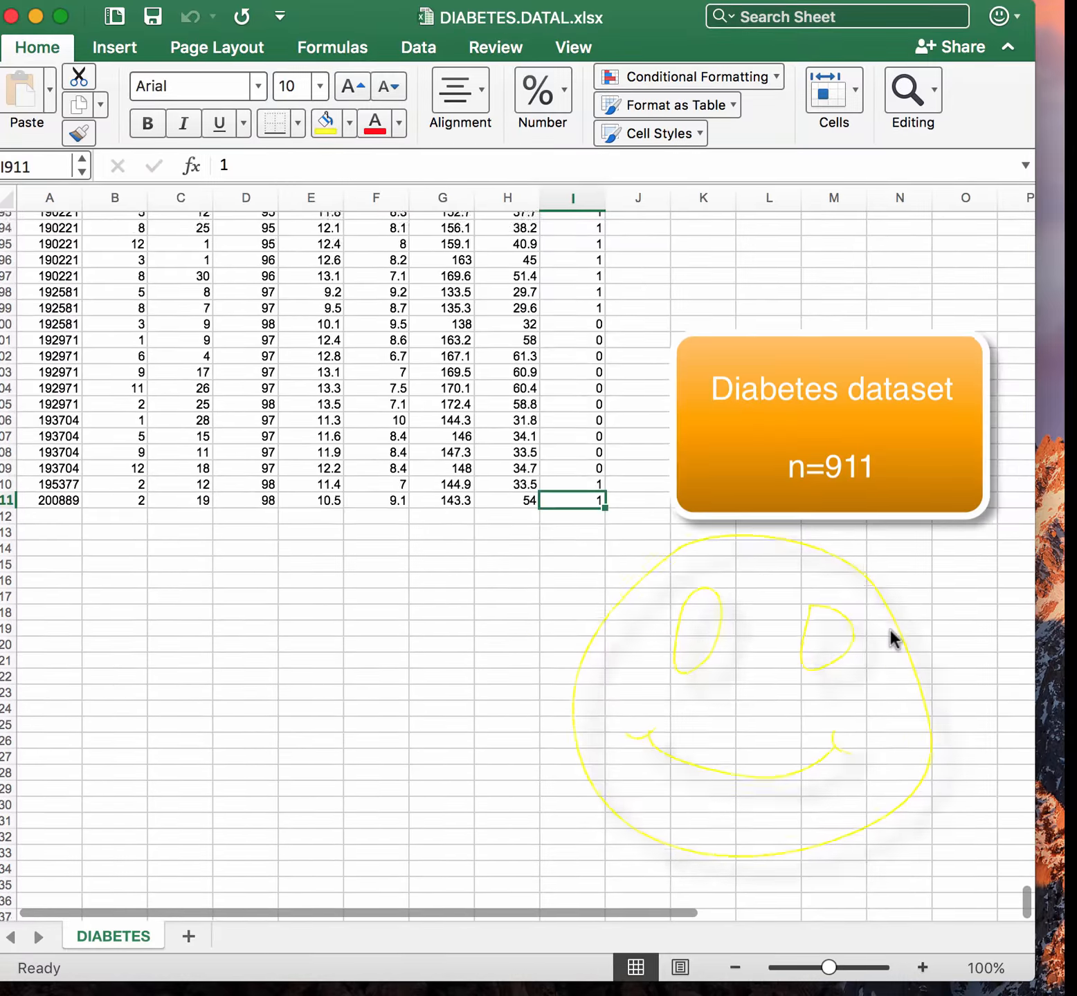
scroll(891, 631, up, 20)
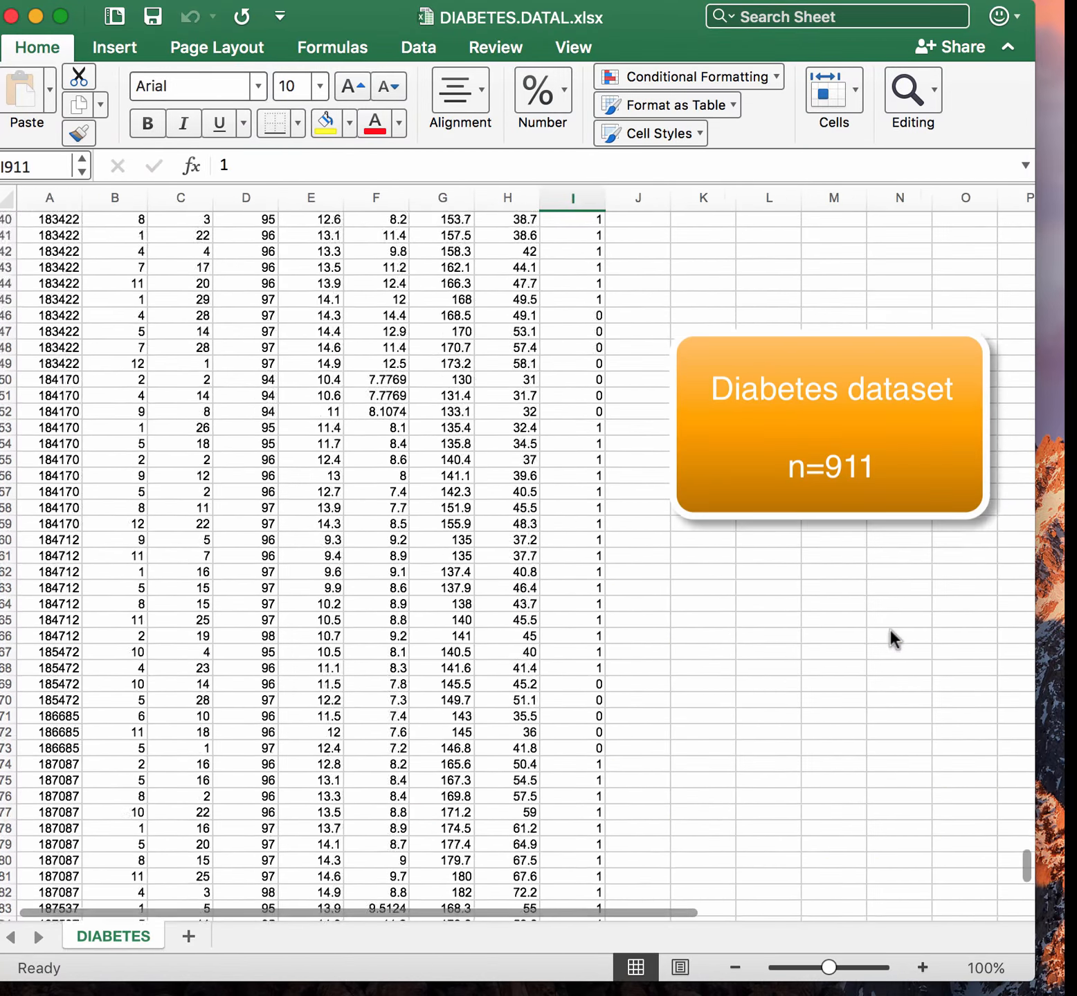
scroll(889, 628, up, 20)
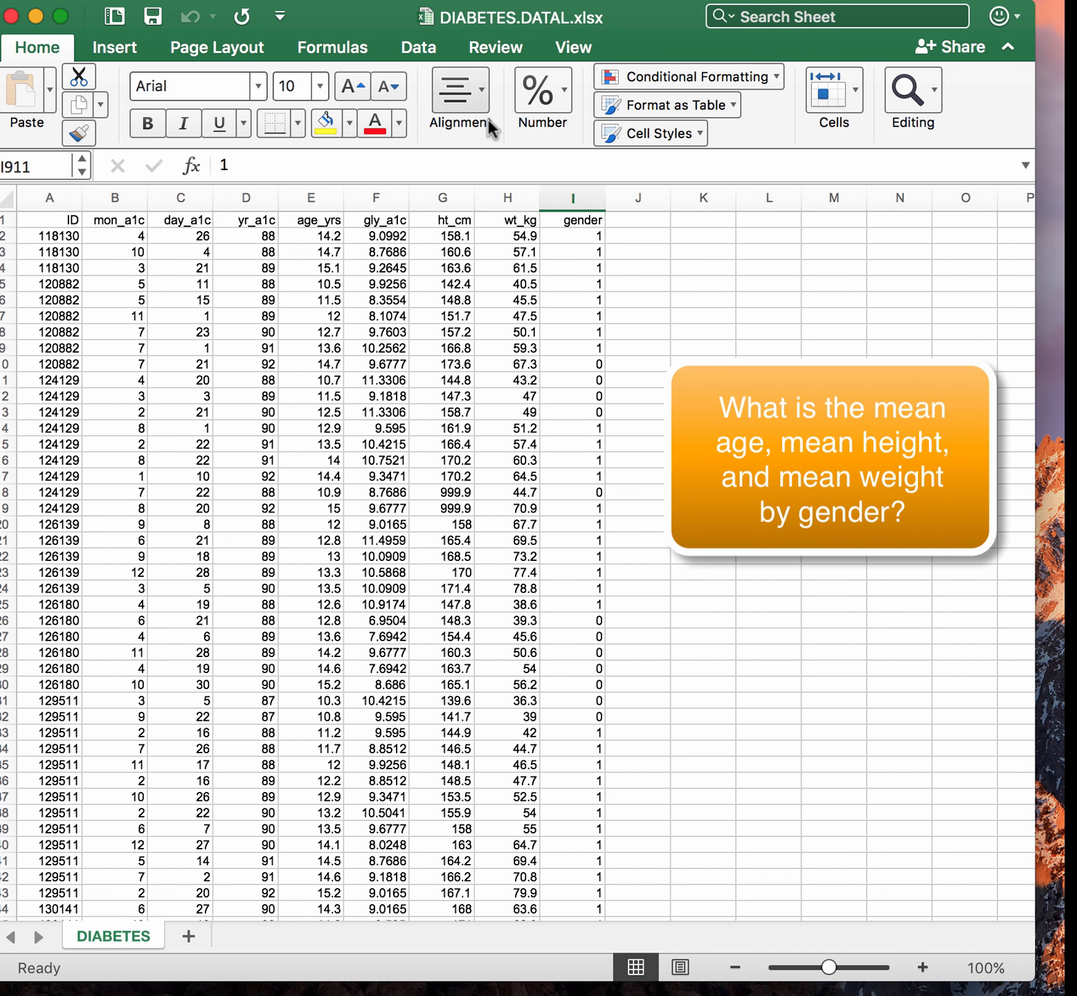
Sort the whole data range by the gender column, smallest to largest
click(402, 47)
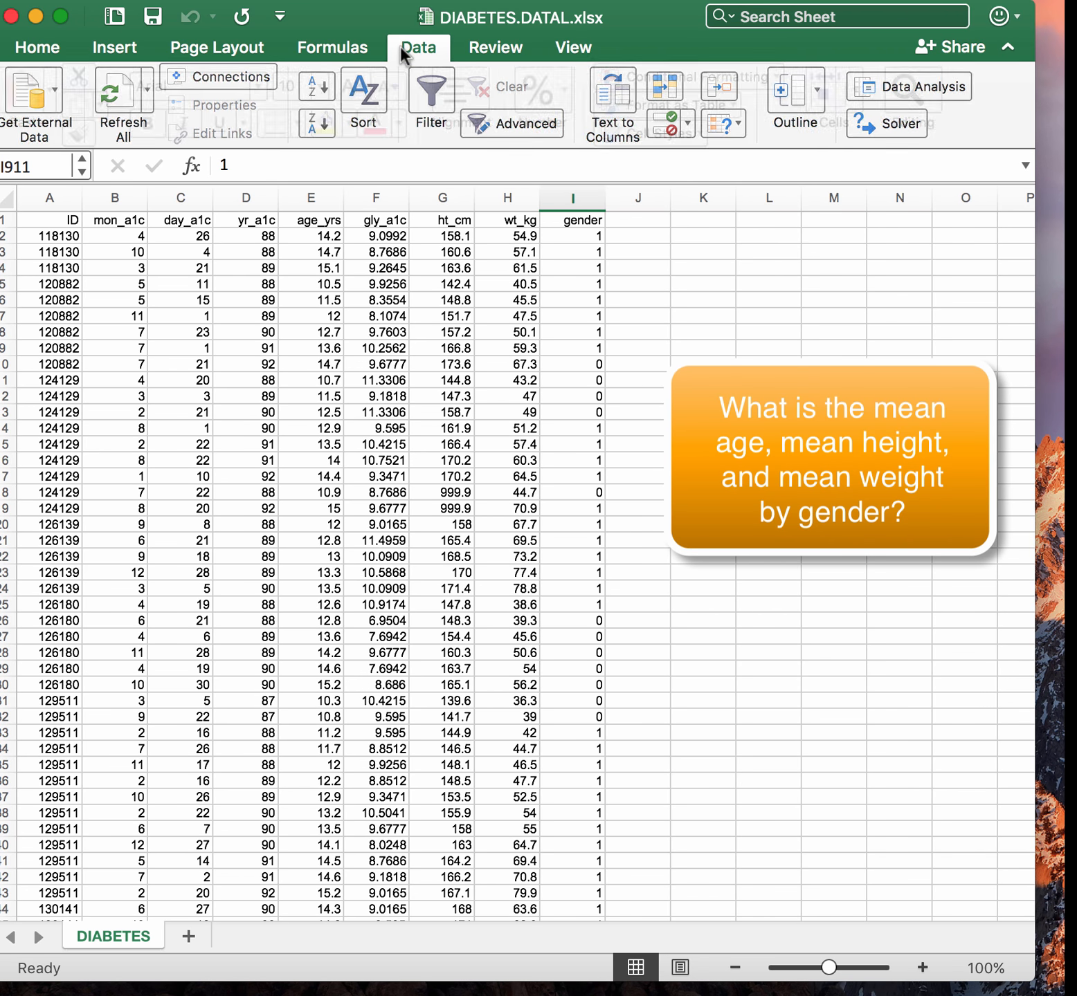
click(362, 90)
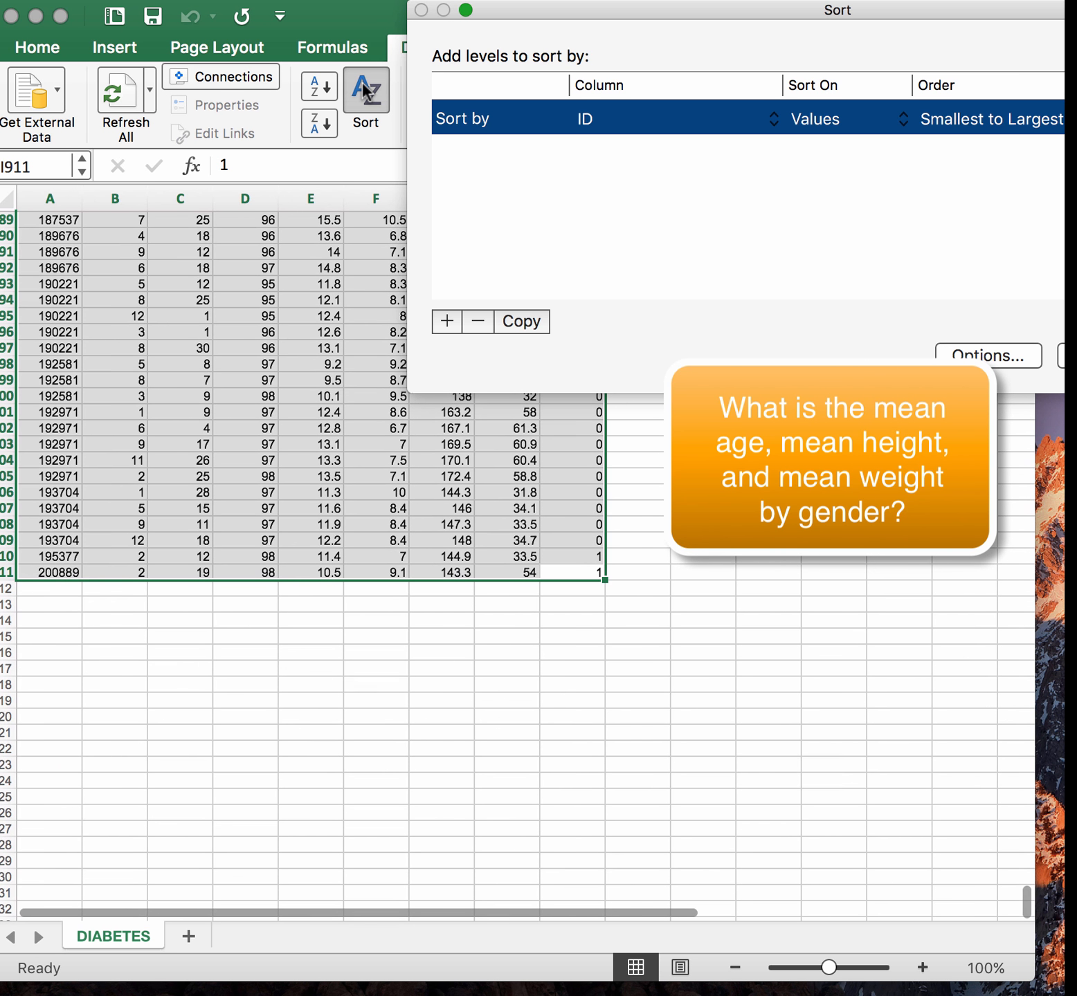
click(774, 119)
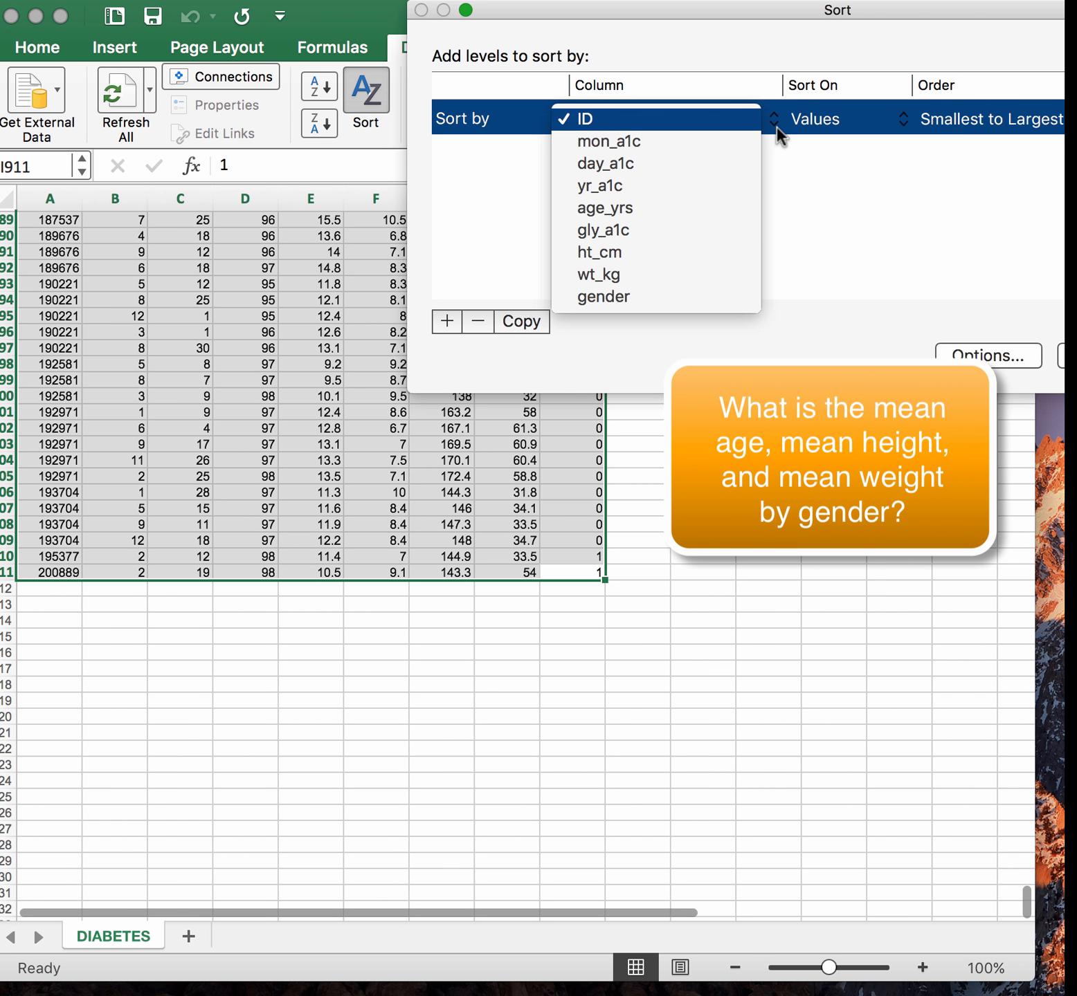
click(696, 297)
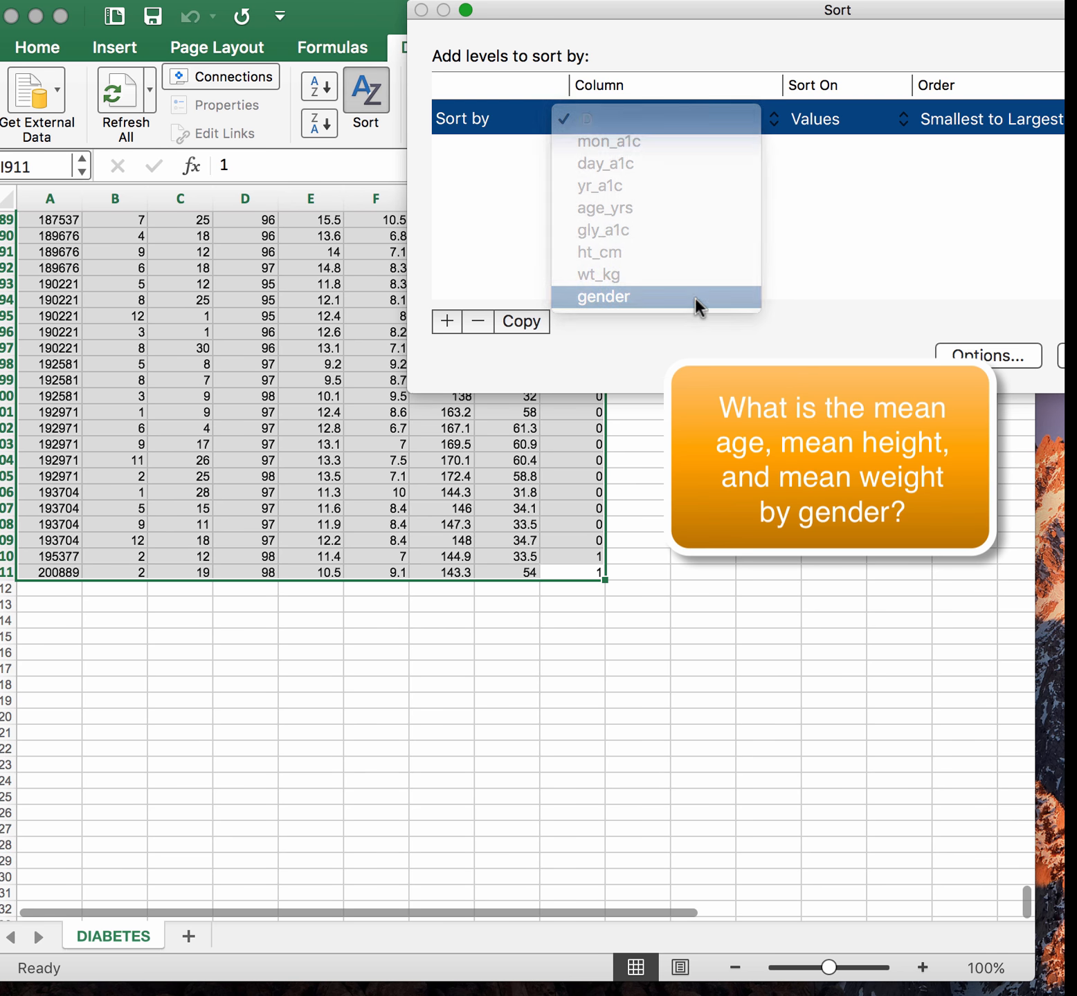
key(Return)
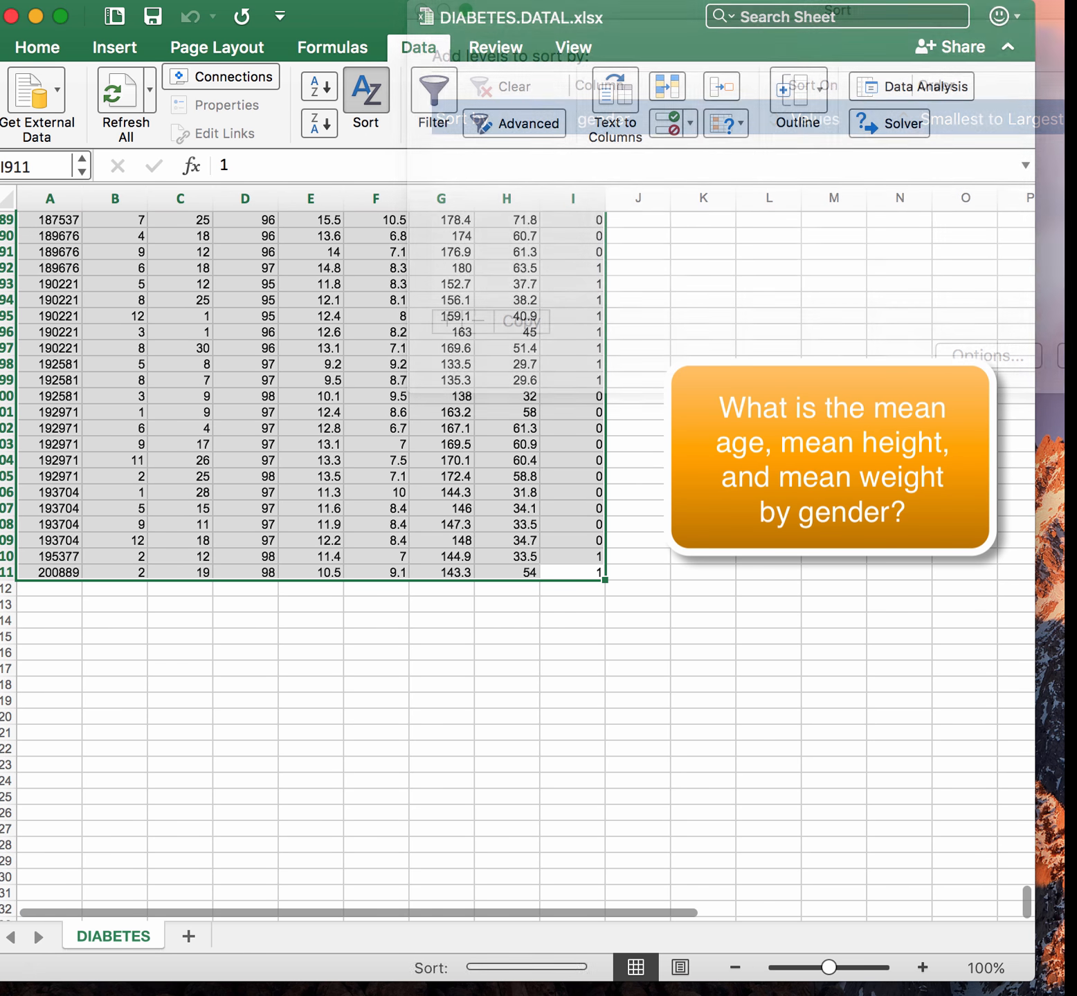
Turn on filtering and filter the gender column to show only rows with value 0
scroll(517, 554, up, 8)
scroll(517, 553, up, 20)
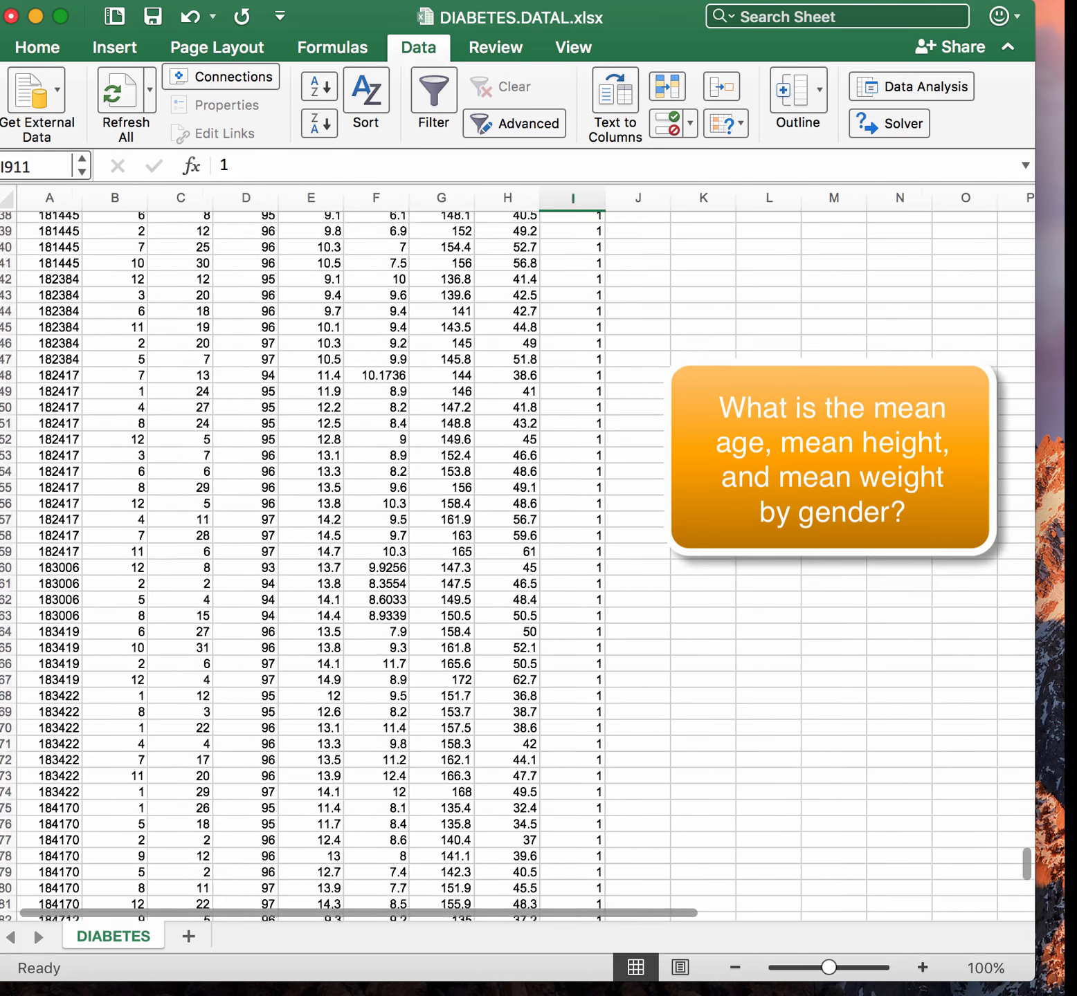
scroll(815, 399, up, 20)
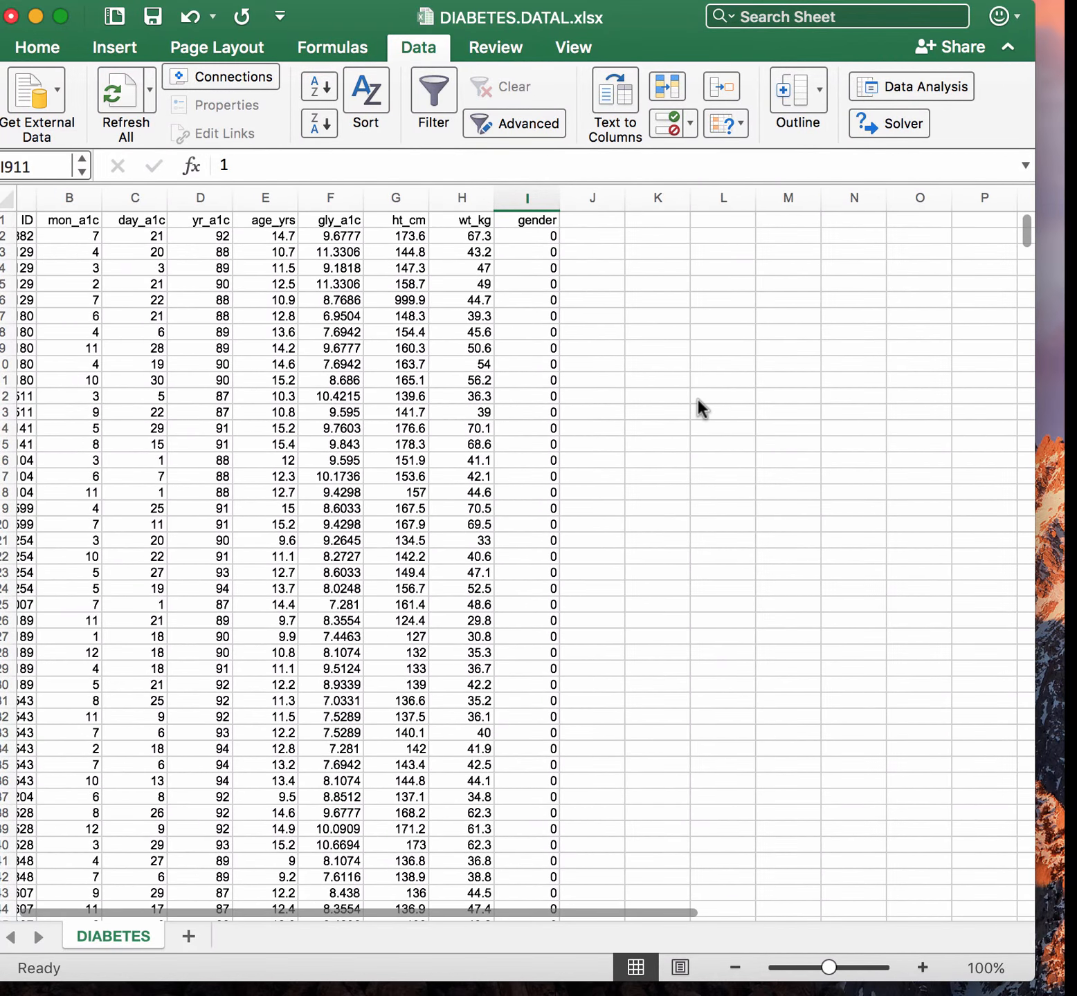
scroll(697, 400, left, 3)
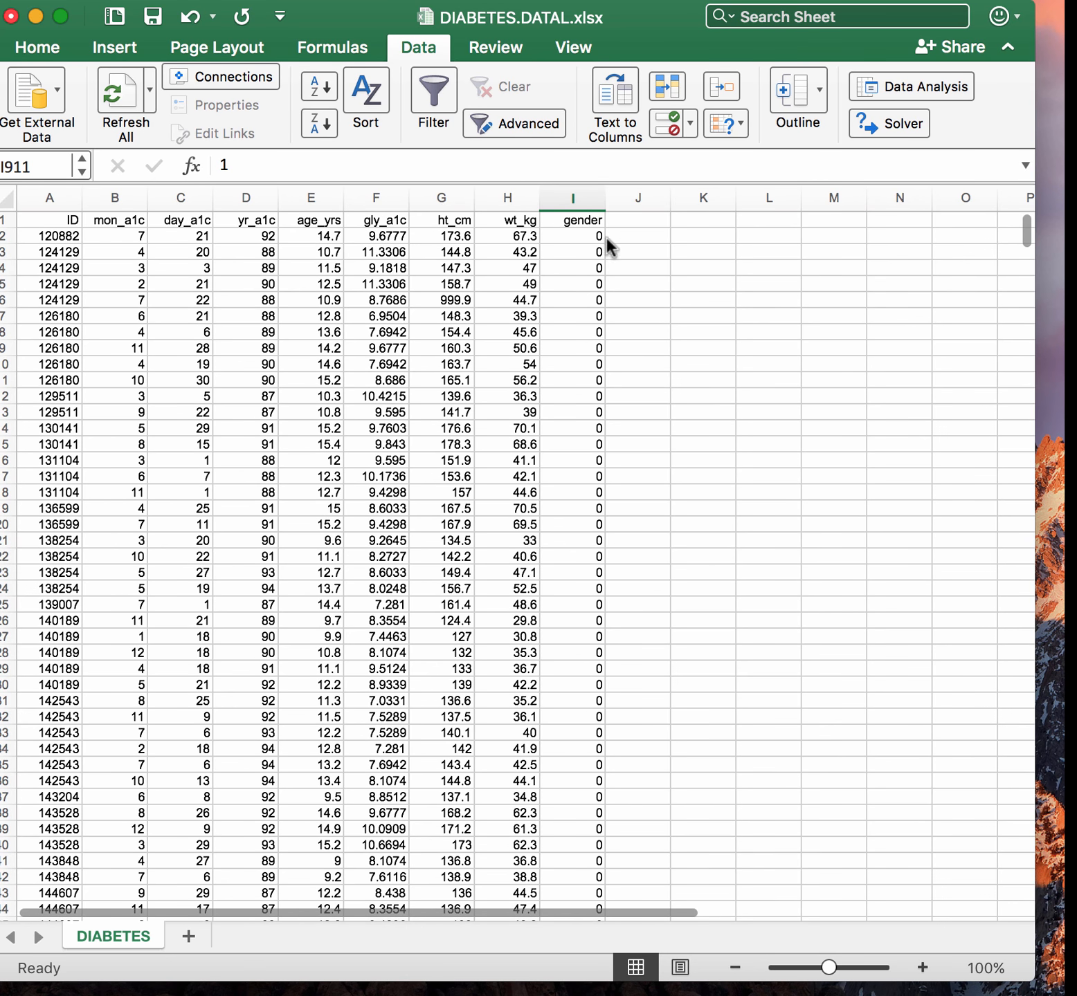
click(423, 90)
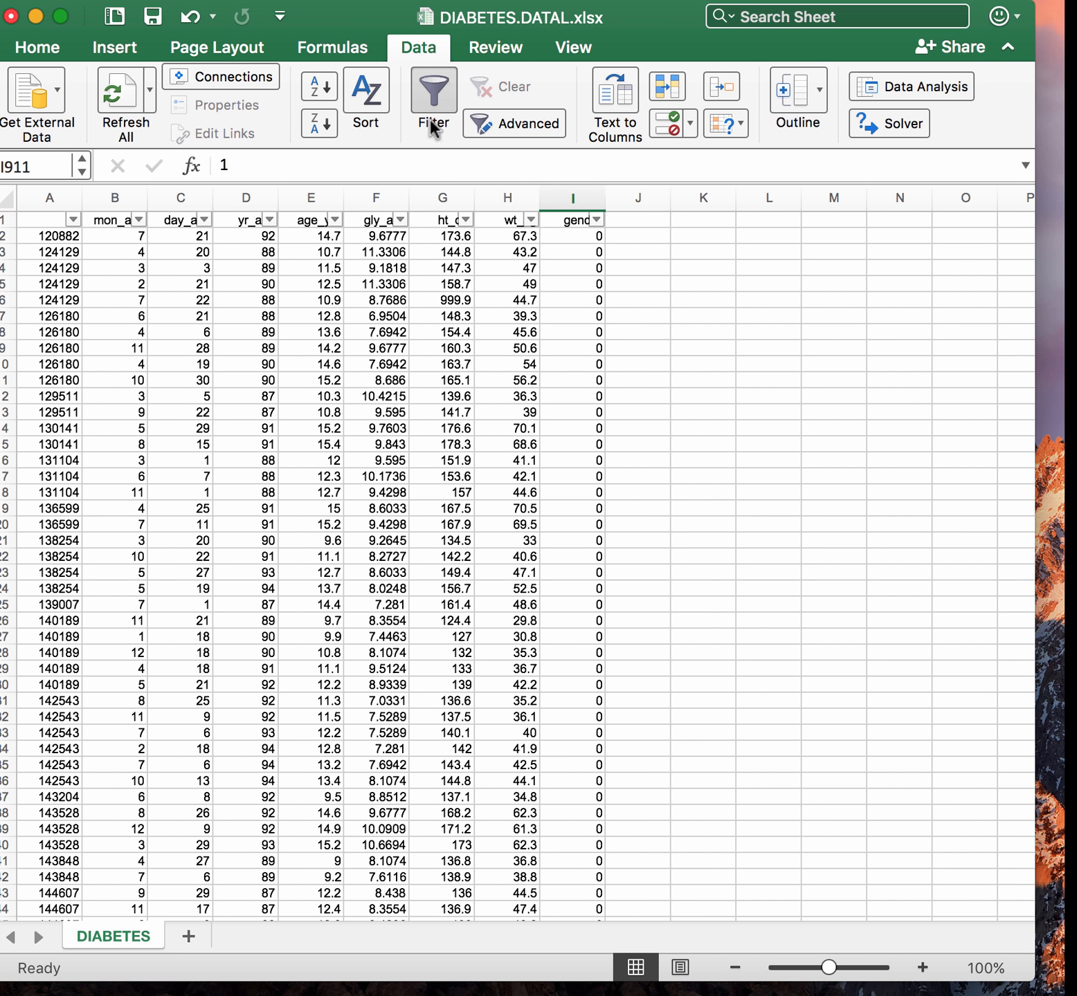
click(595, 219)
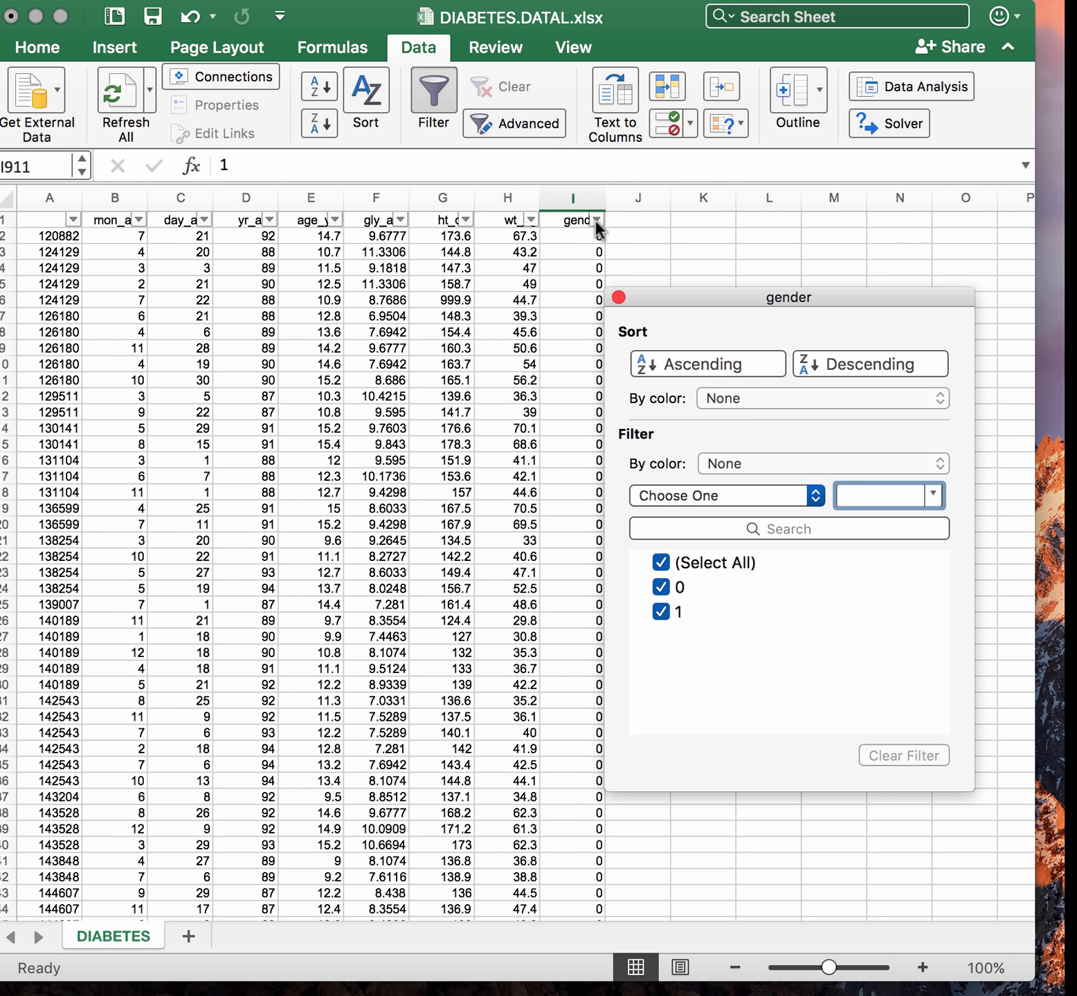
click(661, 563)
click(661, 587)
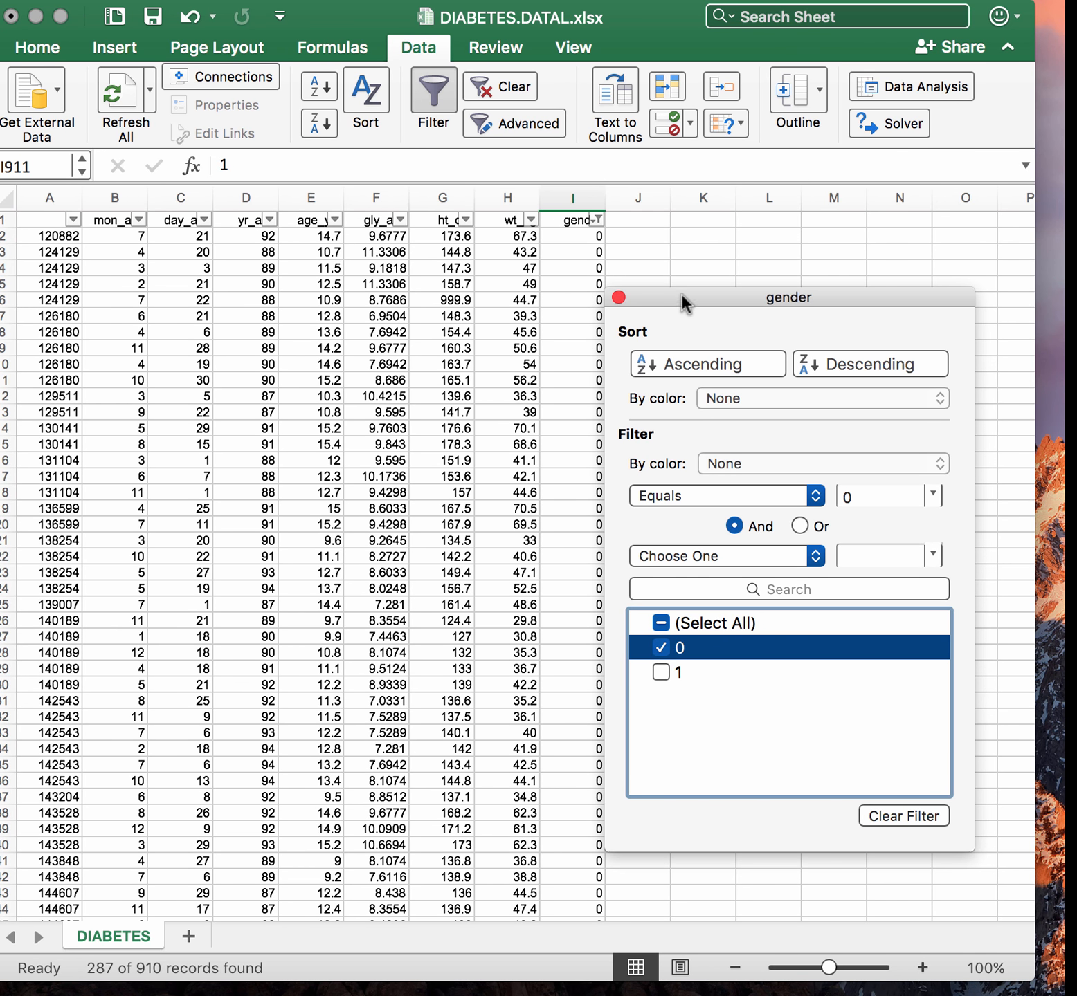
drag(680, 300, 796, 243)
Enter the formula =AVERAGE(H2:H911) in cell H912 below the wt_kg column
scroll(654, 530, down, 20)
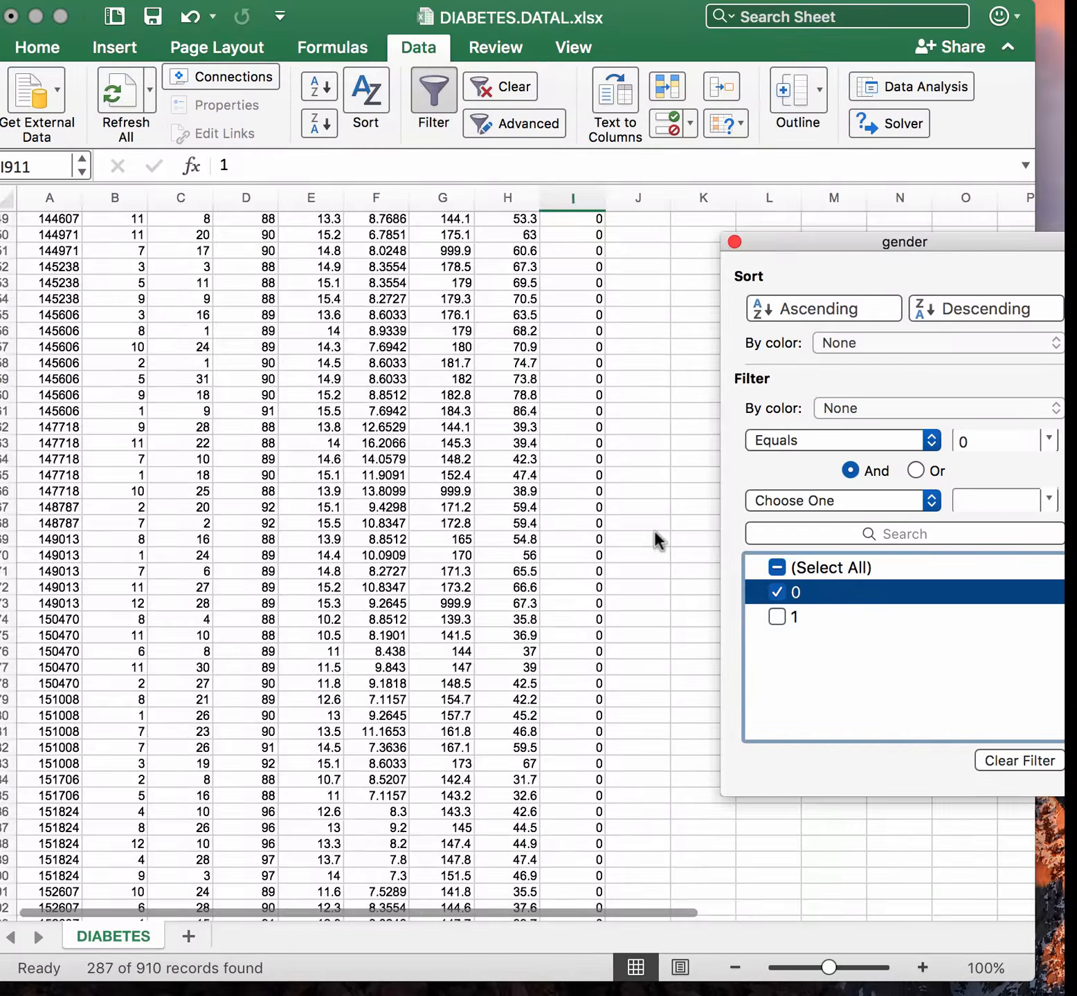
scroll(656, 540, down, 20)
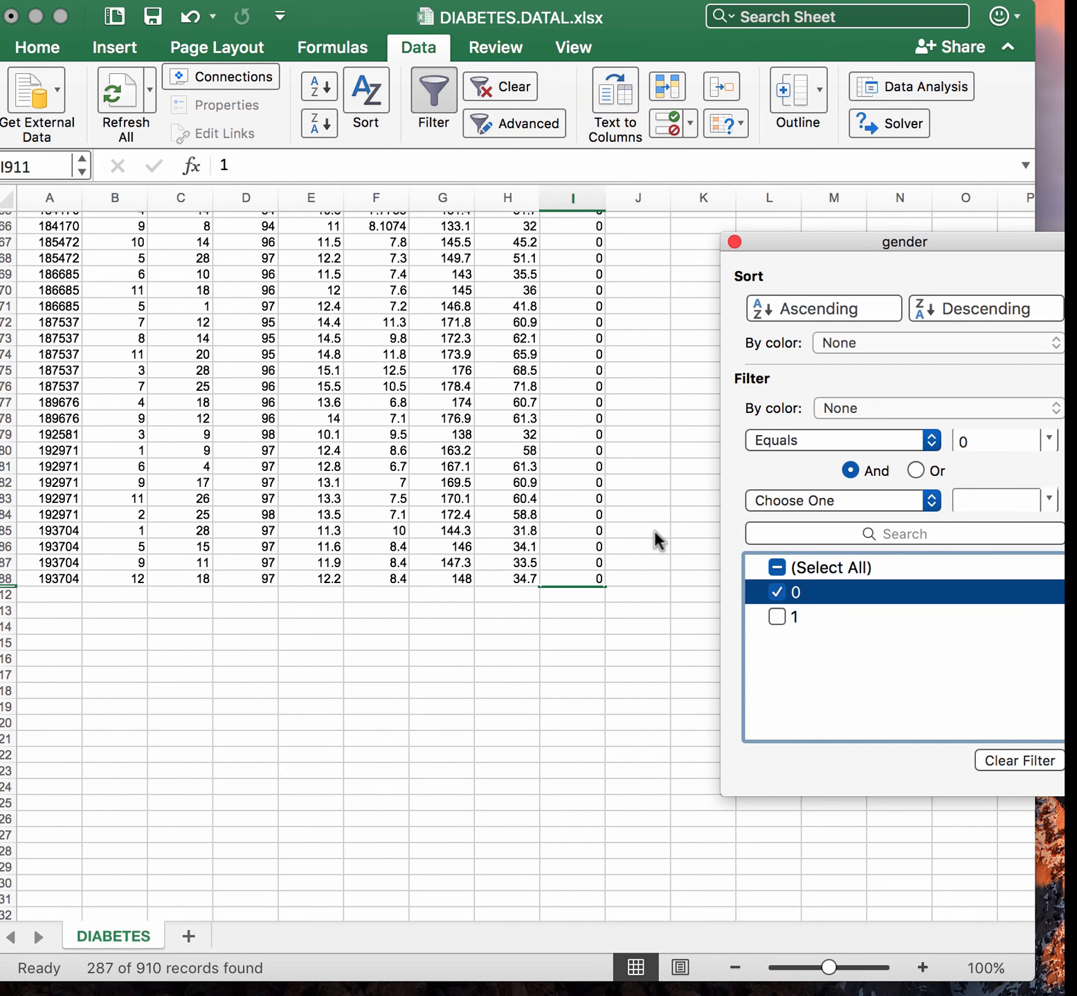
scroll(654, 530, up, 20)
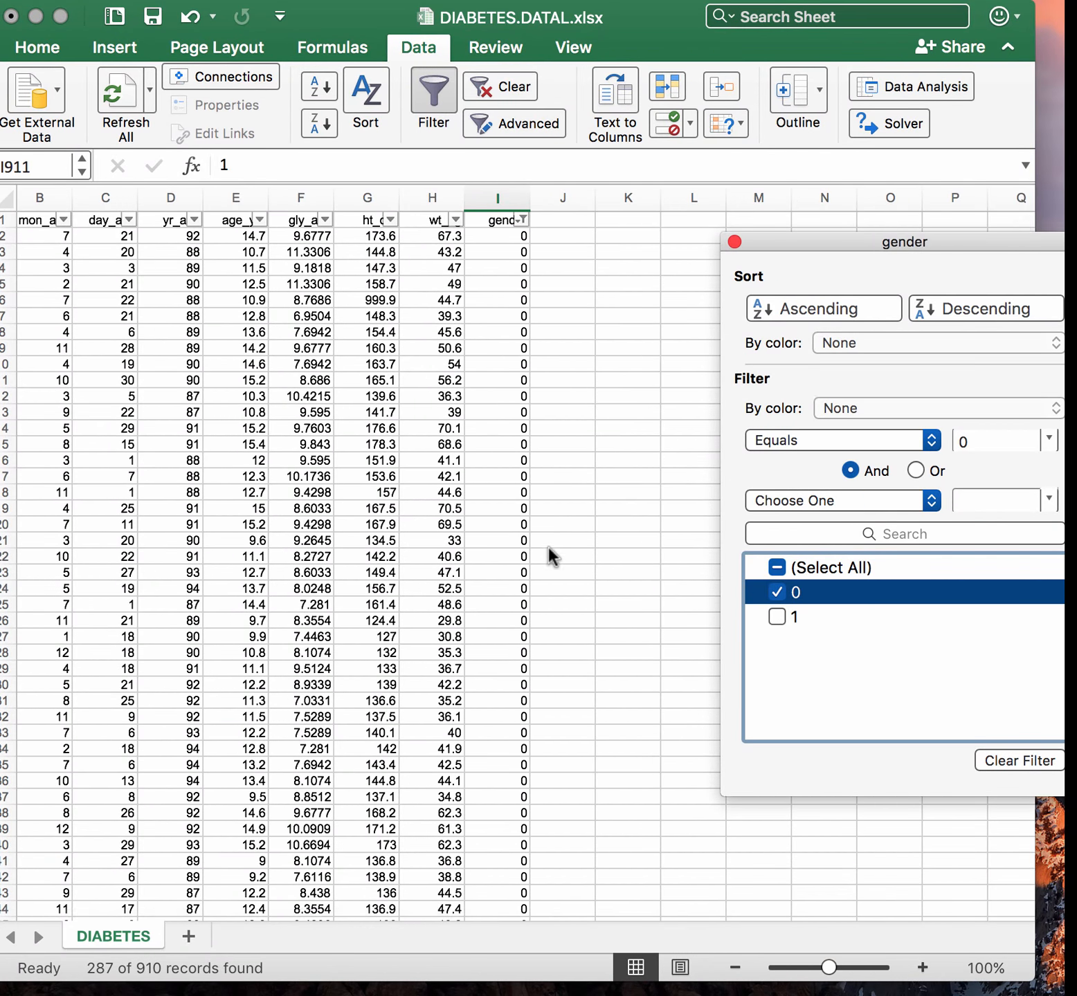
scroll(549, 551, down, 20)
scroll(549, 550, down, 20)
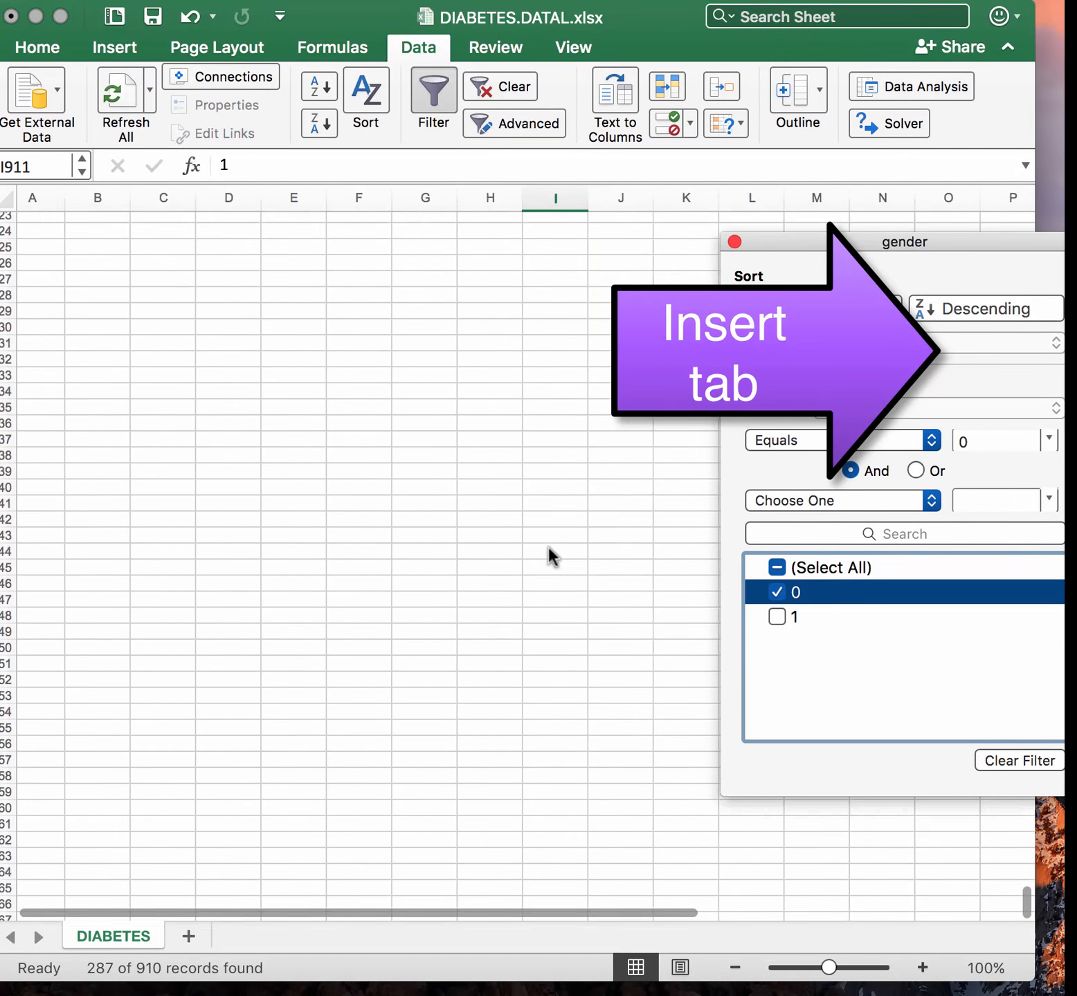
scroll(548, 551, up, 10)
click(460, 468)
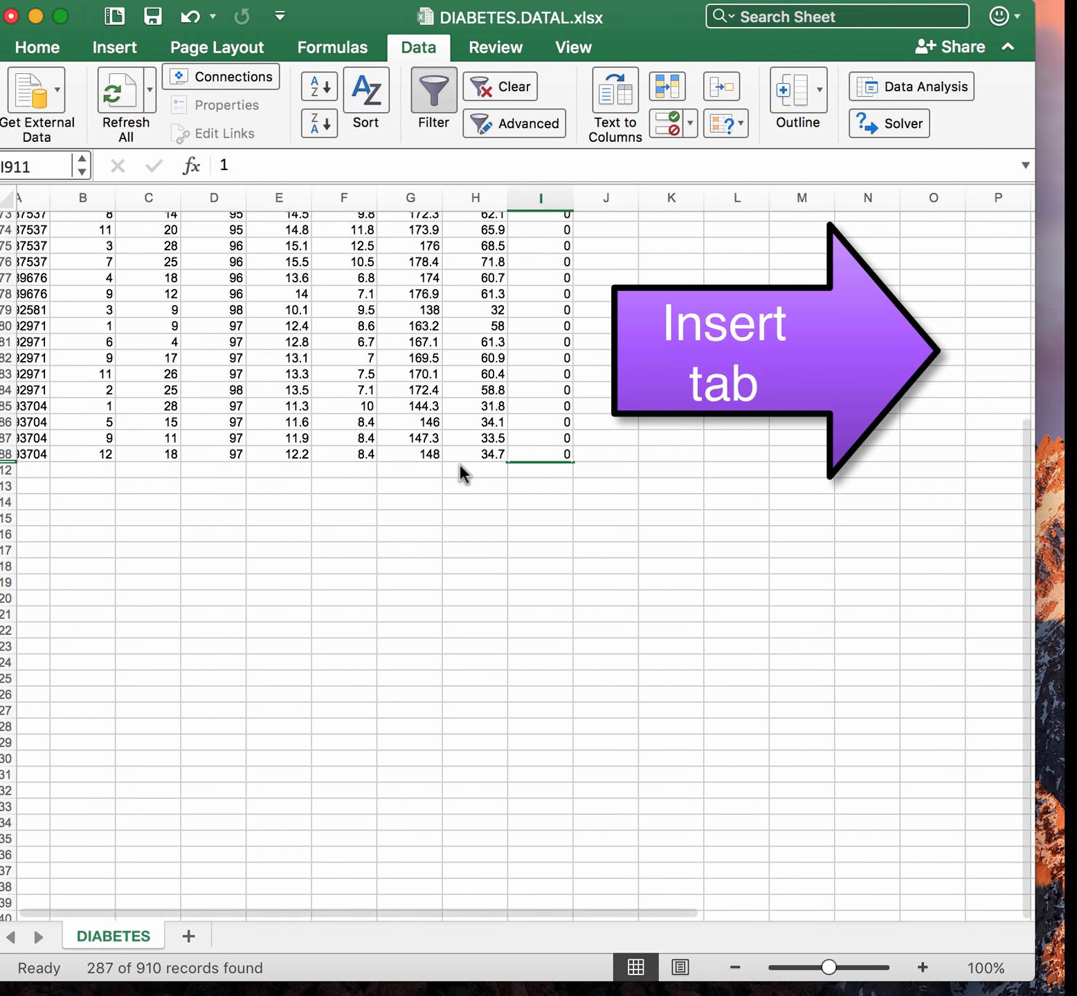
click(459, 469)
click(338, 166)
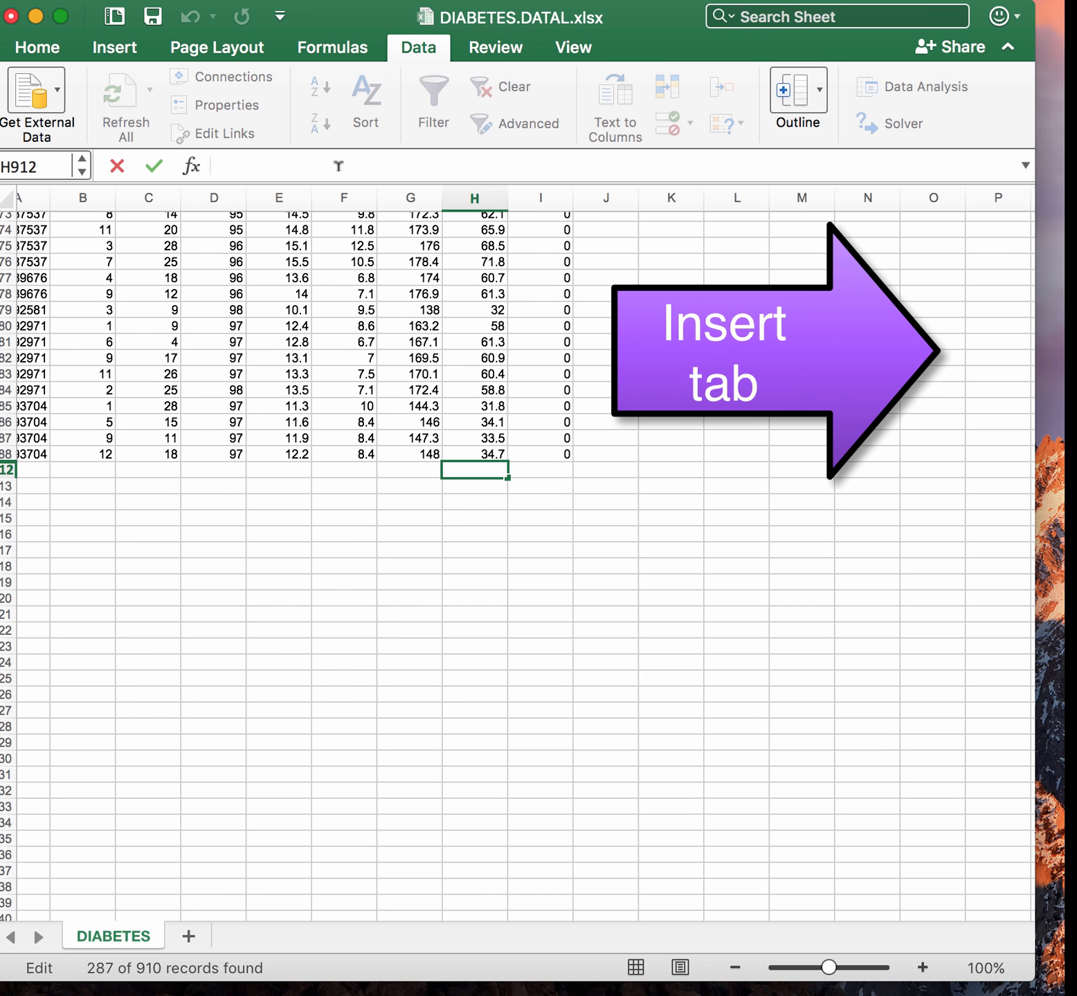
text(=)
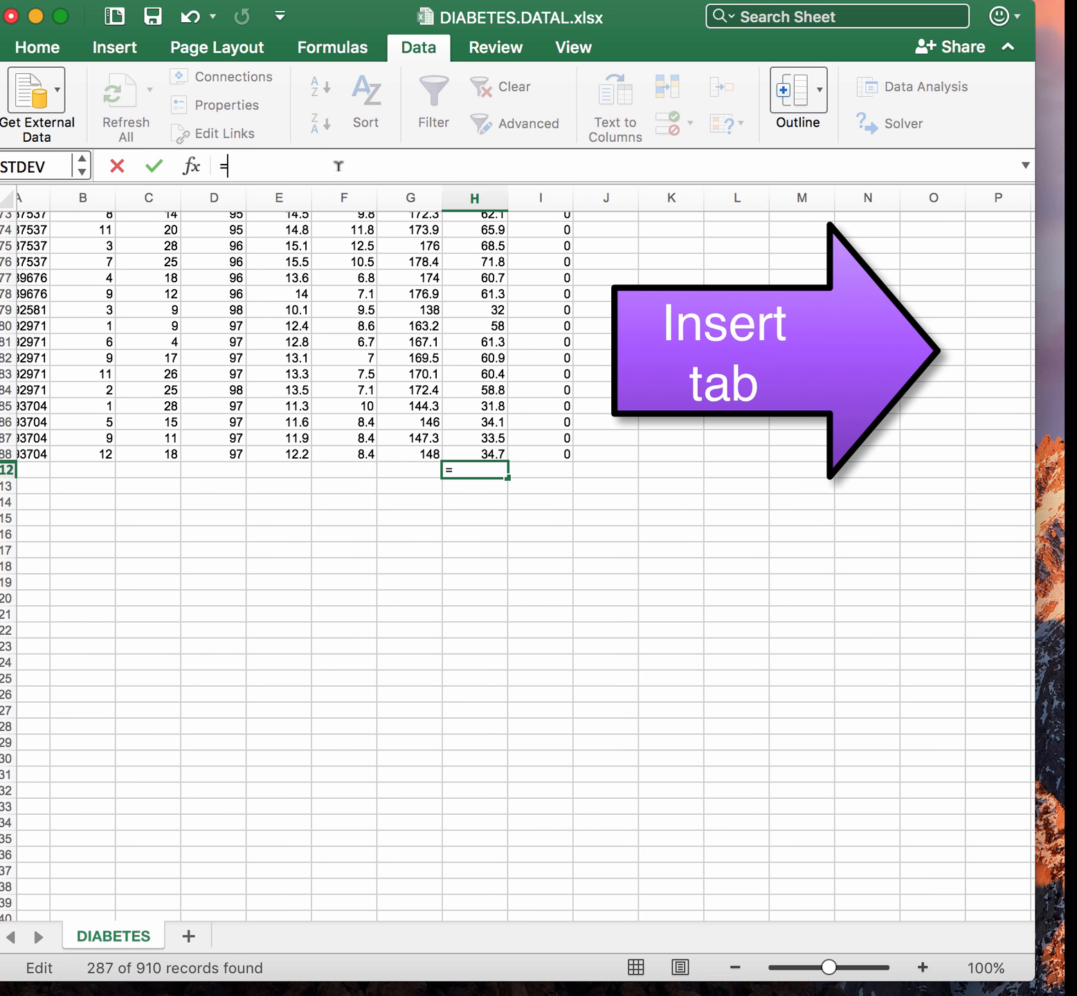
click(79, 173)
click(79, 221)
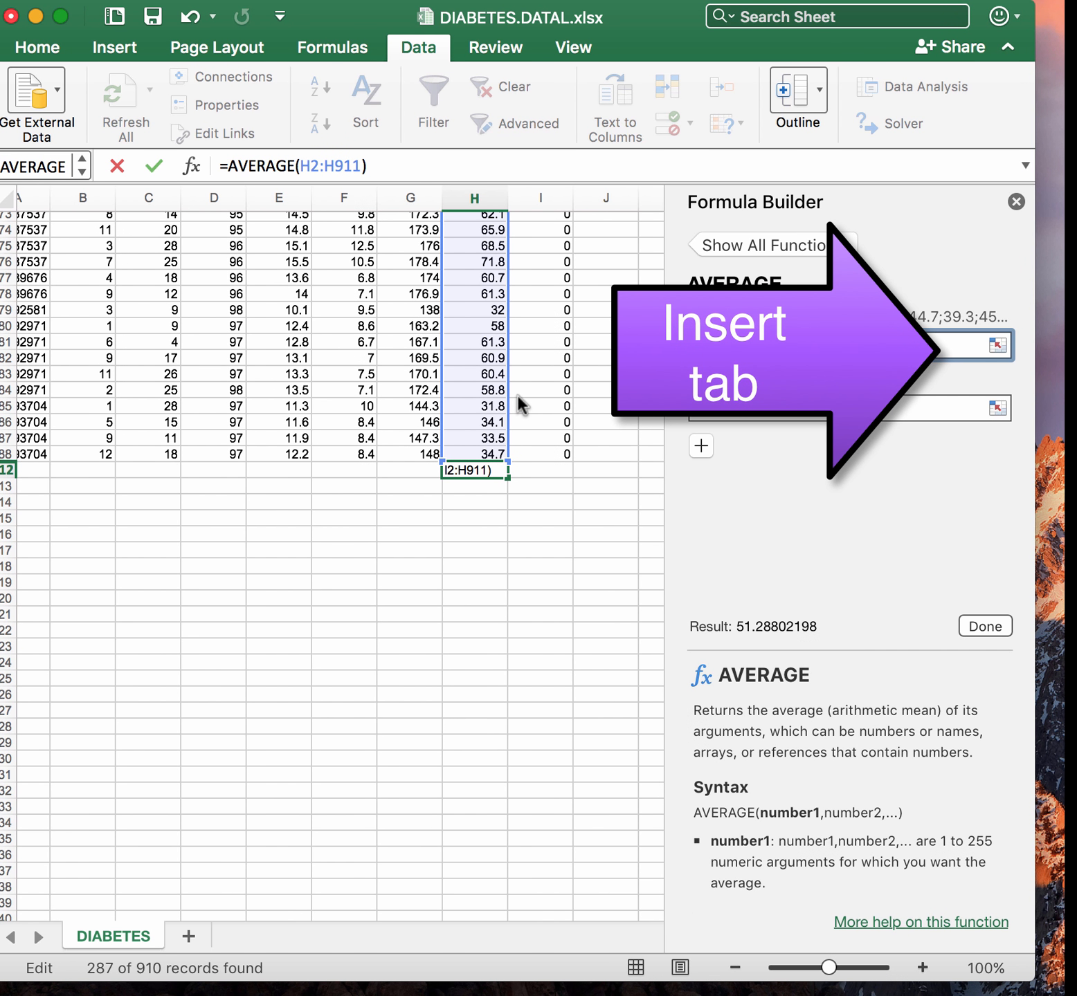
click(985, 627)
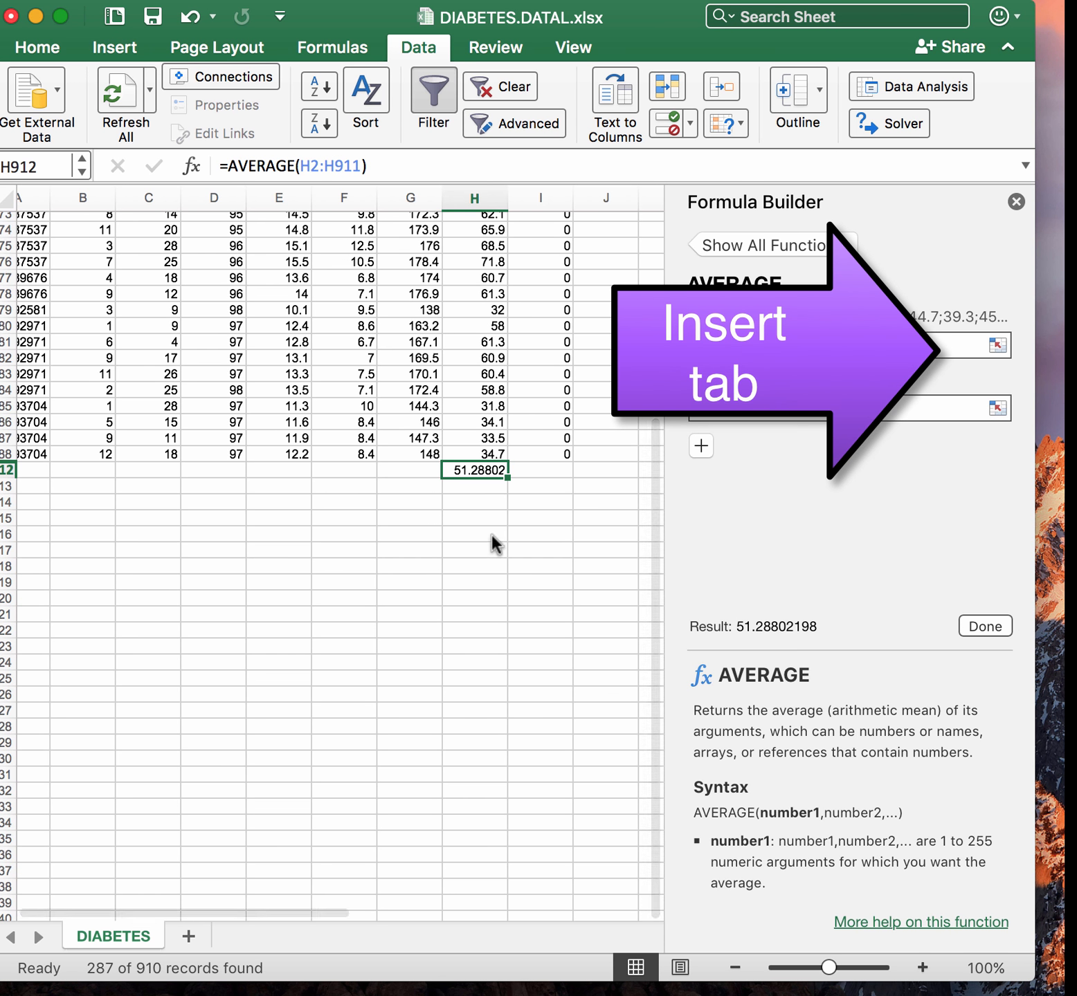
Turn off filtering and close the Formula Builder
click(436, 95)
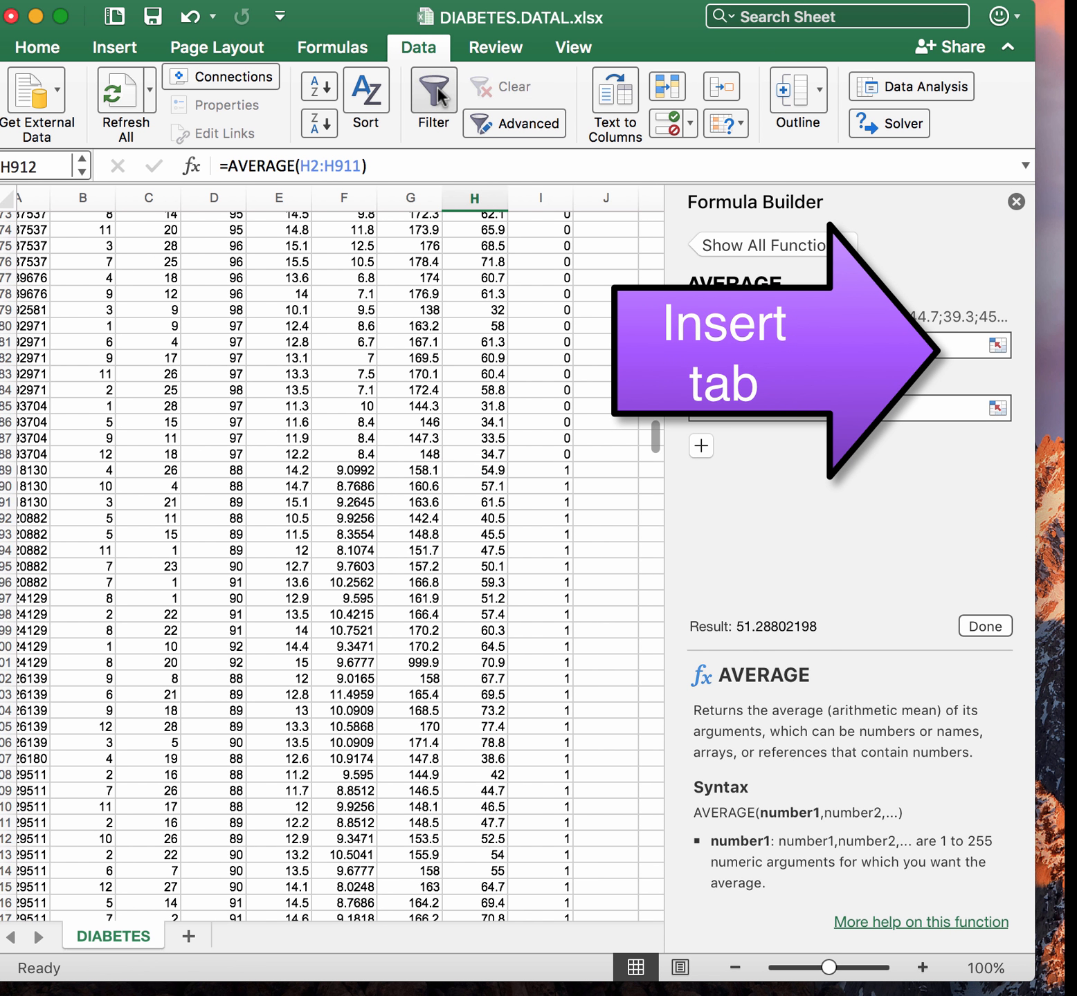
click(1016, 202)
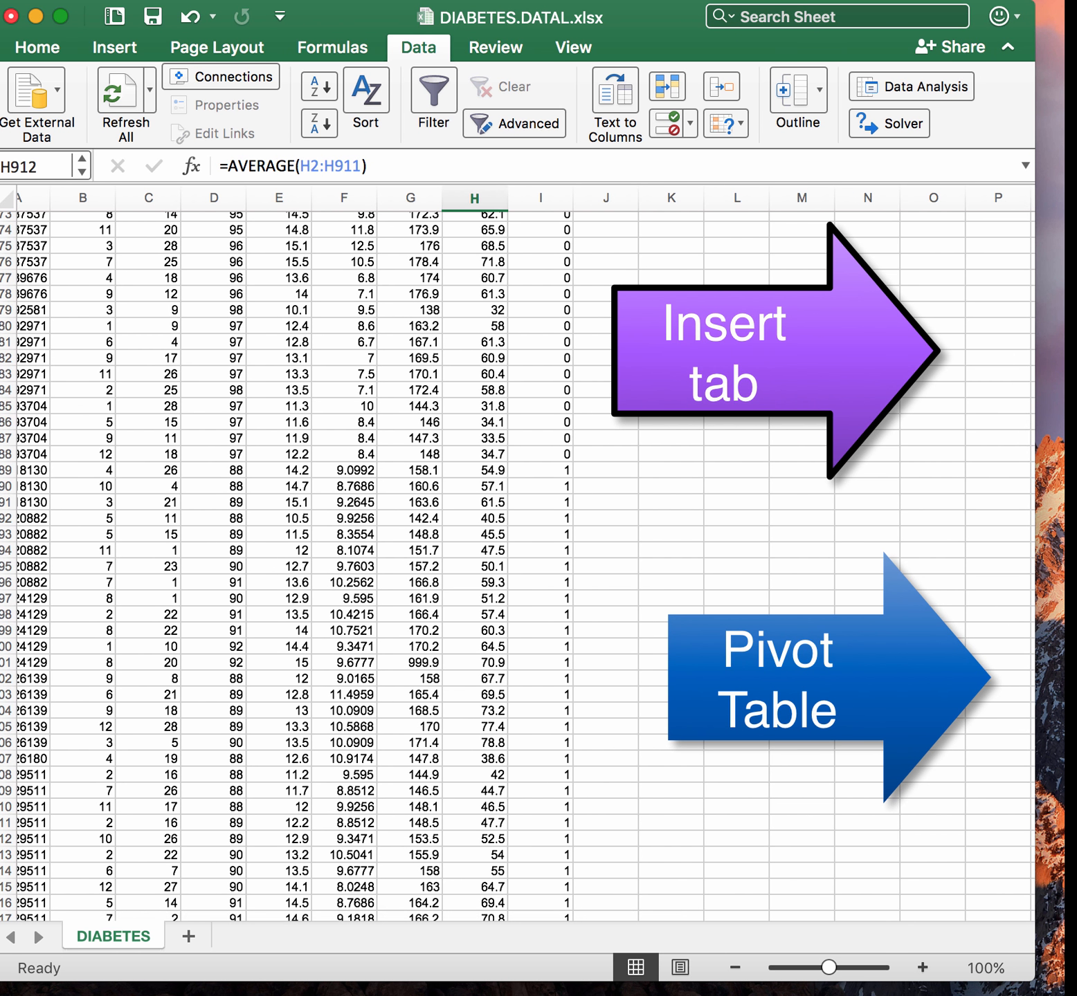
scroll(519, 554, up, 20)
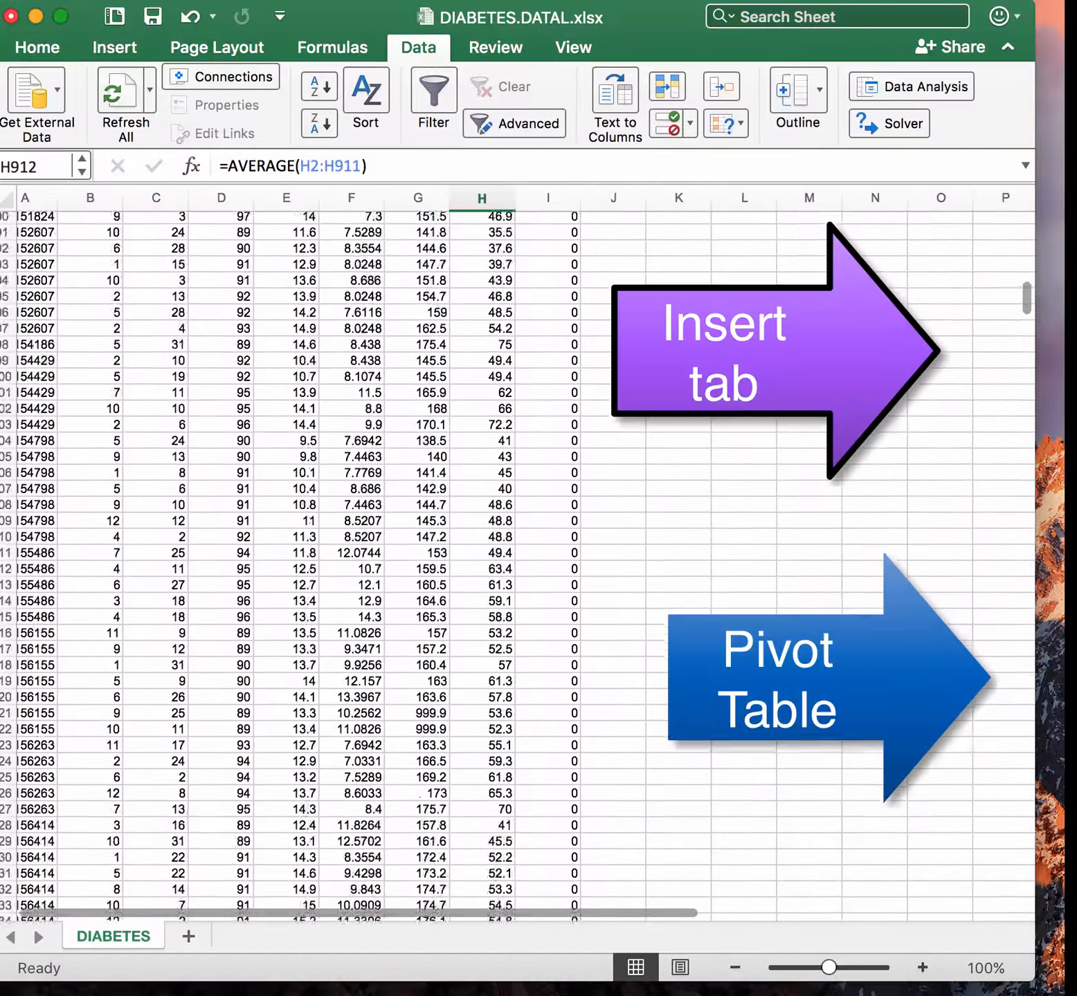
scroll(519, 554, down, 20)
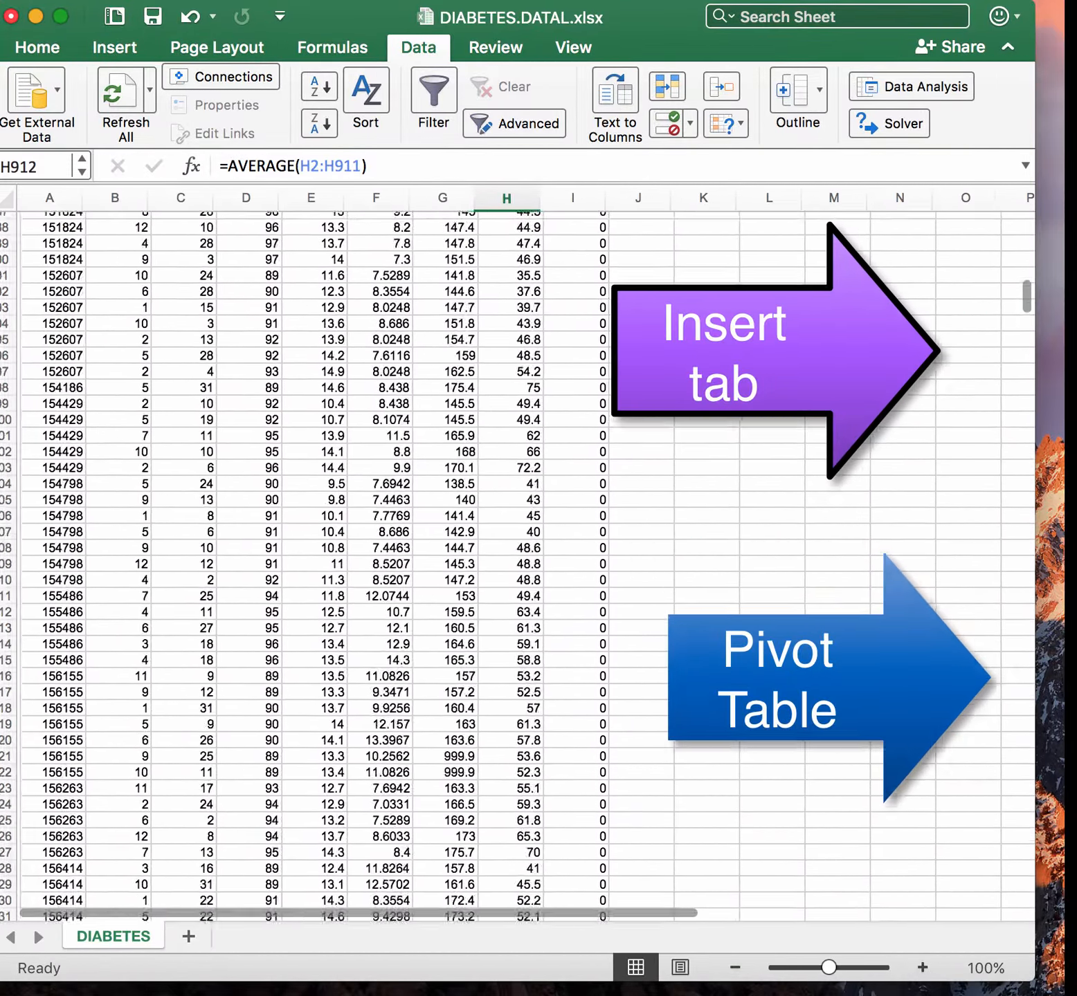
scroll(519, 553, down, 20)
scroll(519, 554, up, 20)
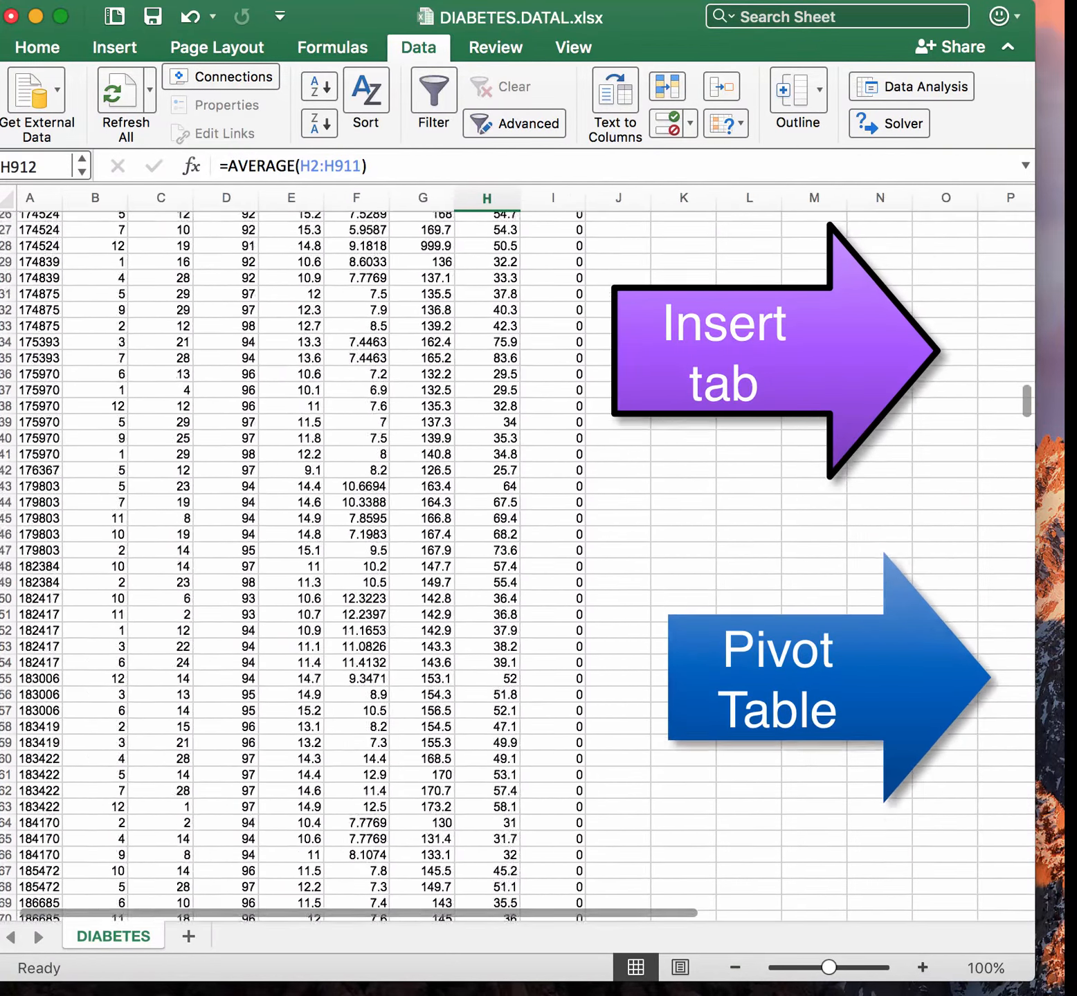
scroll(519, 553, up, 20)
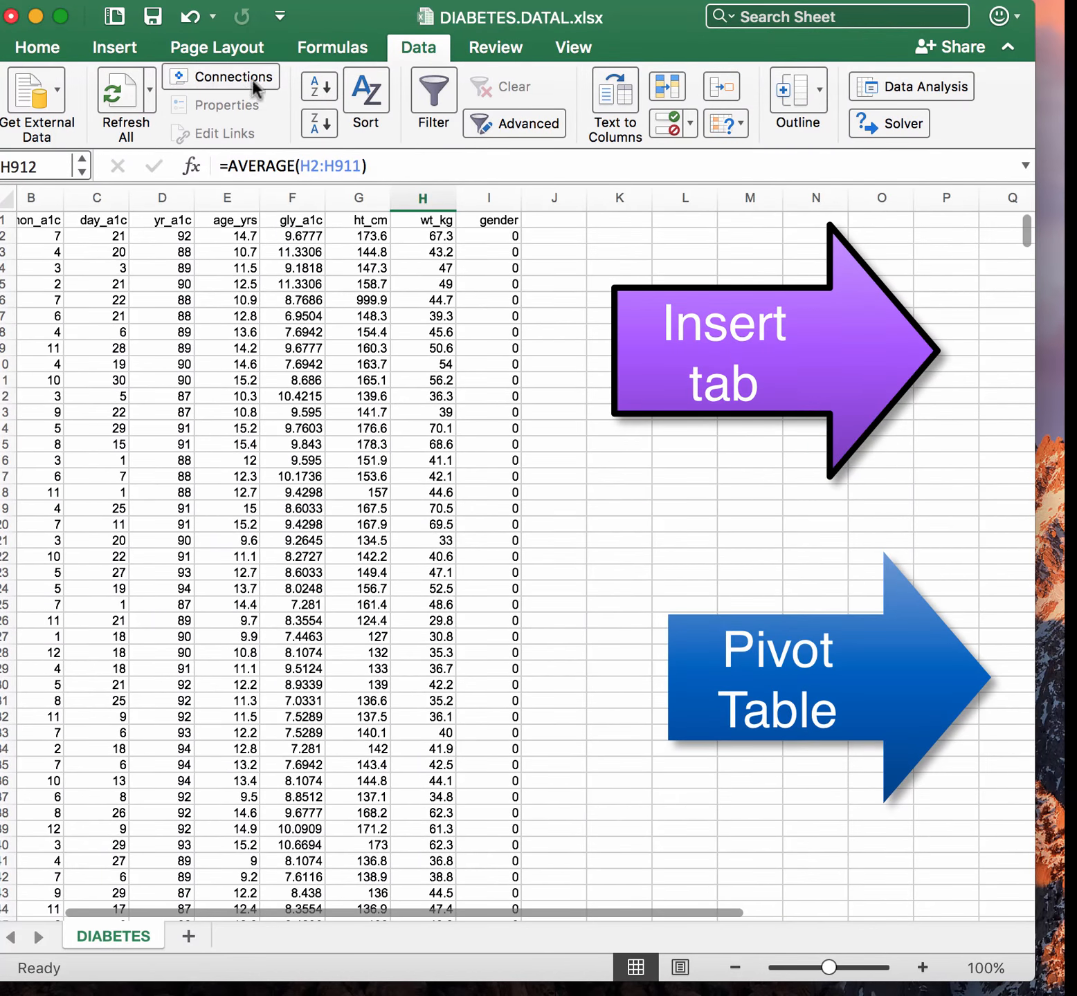
Insert a PivotTable in a new worksheet using the range DIABETES!$A$1:$I$911, excluding the average row
click(126, 46)
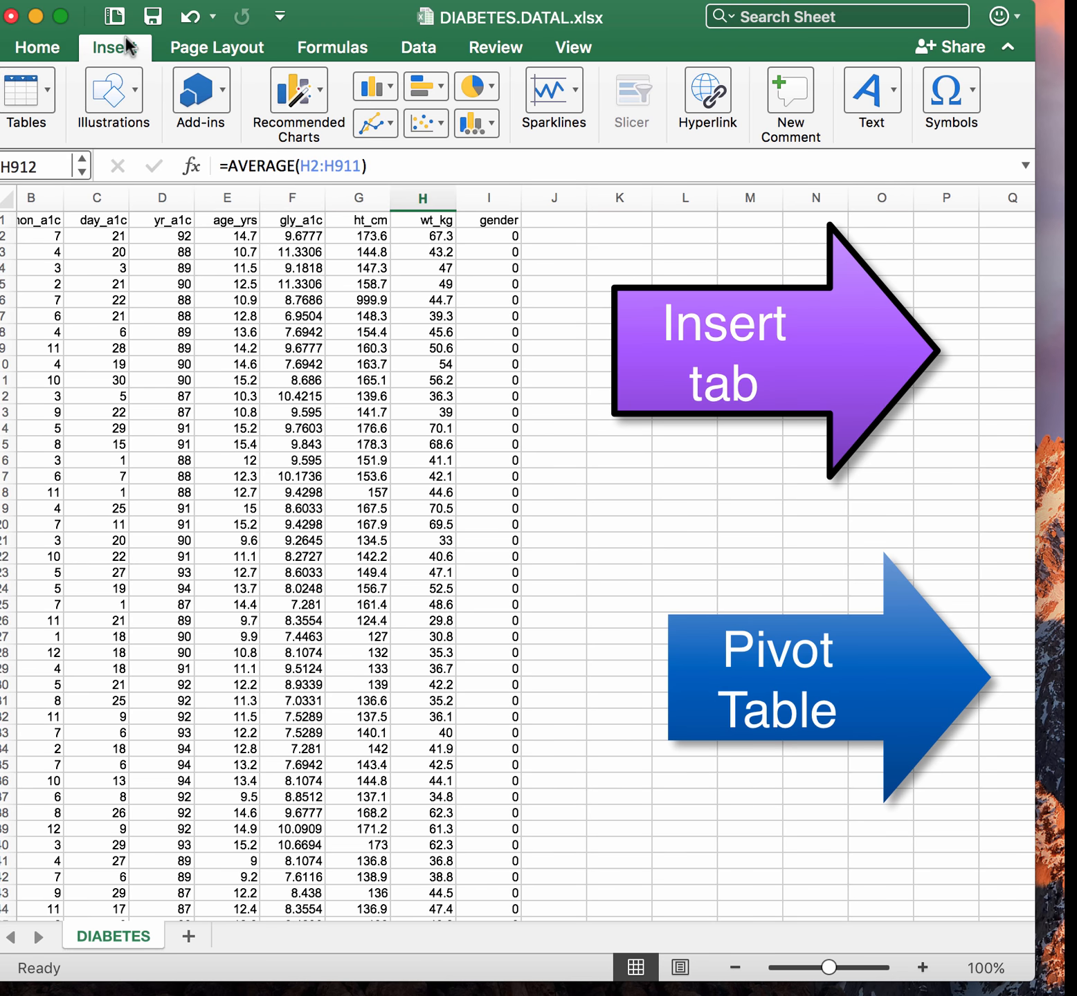
click(47, 85)
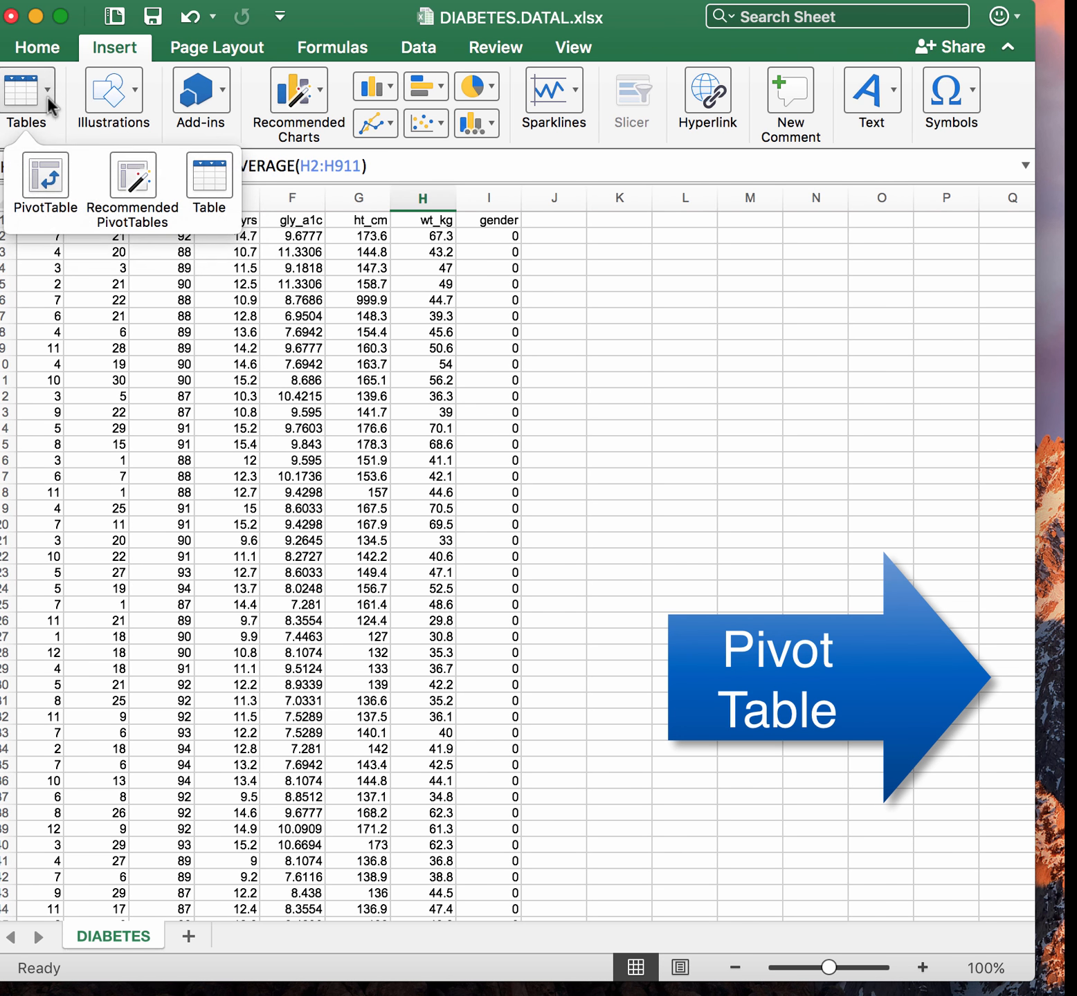
click(50, 175)
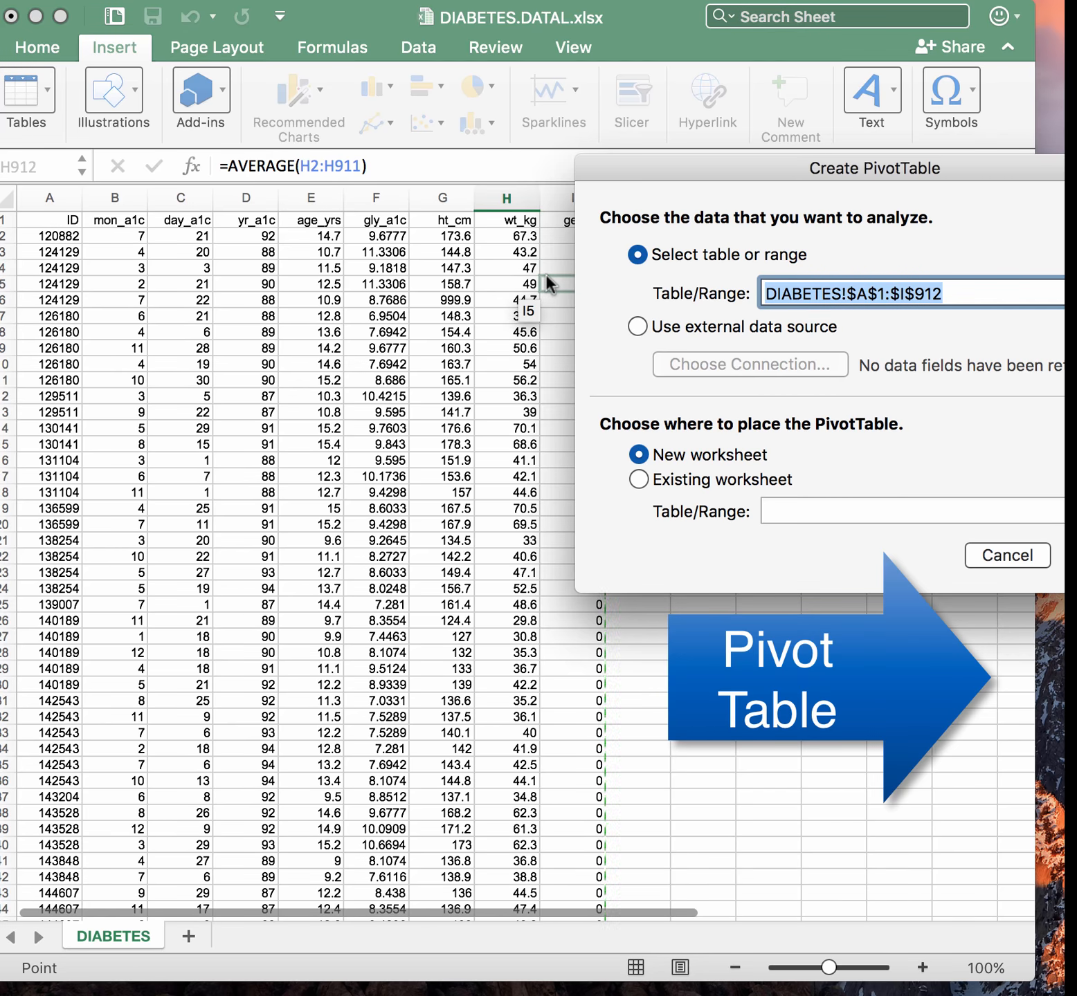
scroll(497, 602, down, 20)
scroll(496, 601, down, 20)
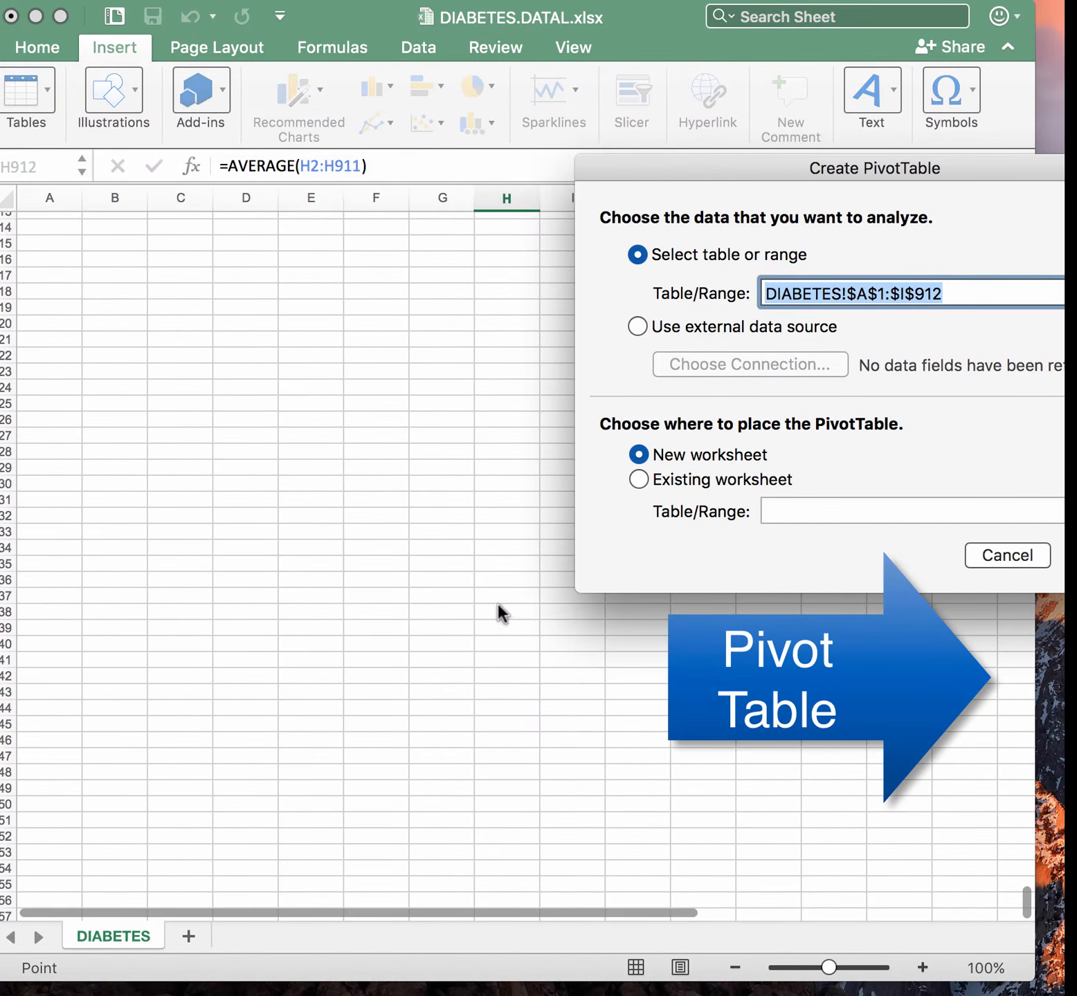
scroll(497, 601, up, 5)
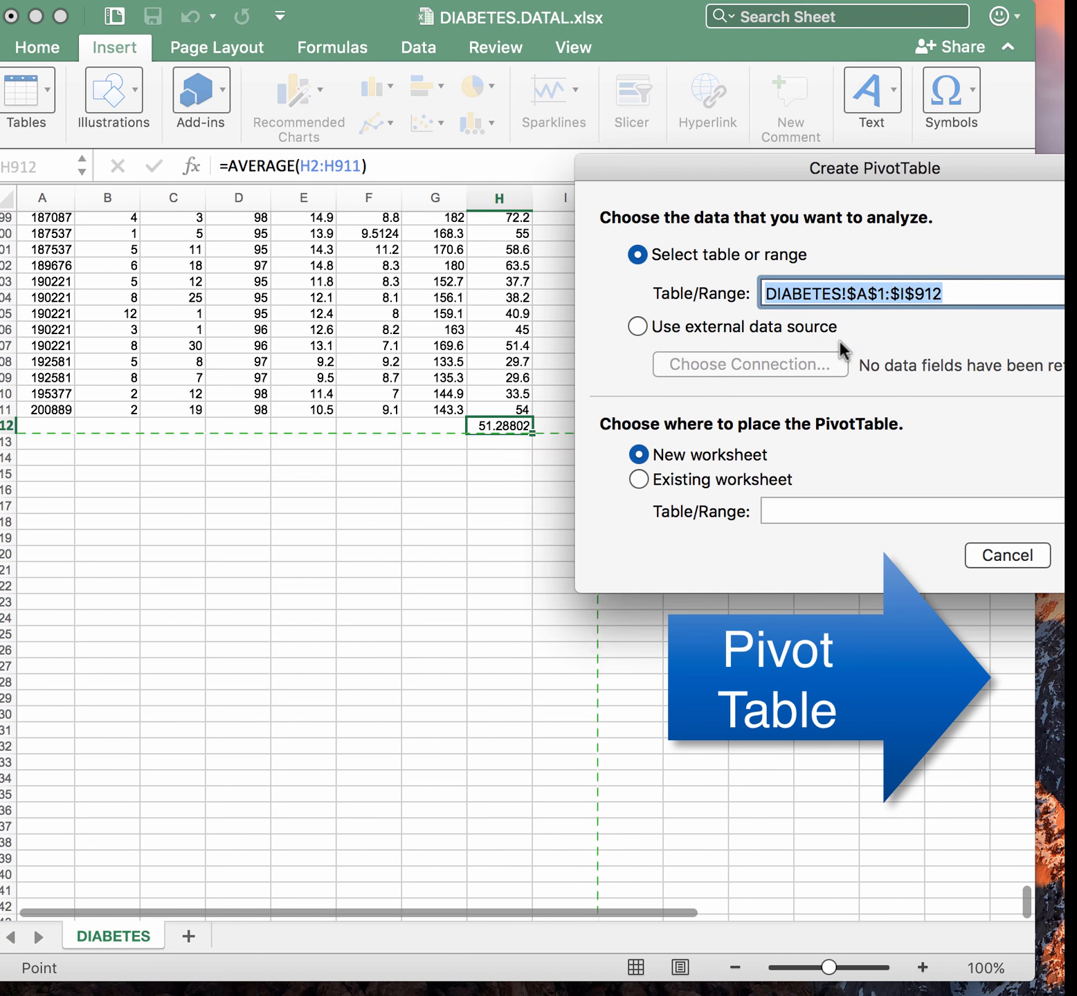
click(958, 286)
key(BackSpace)
text(1)
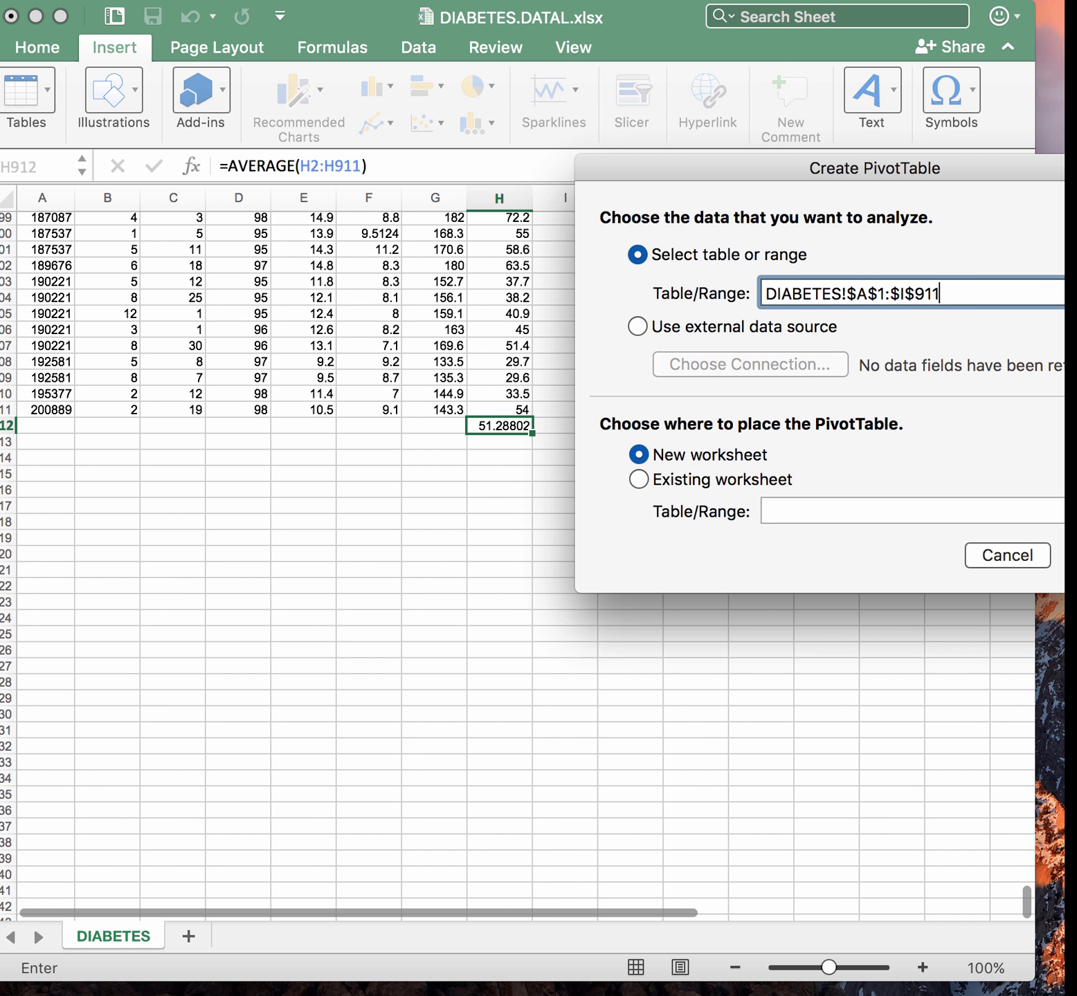
key(Return)
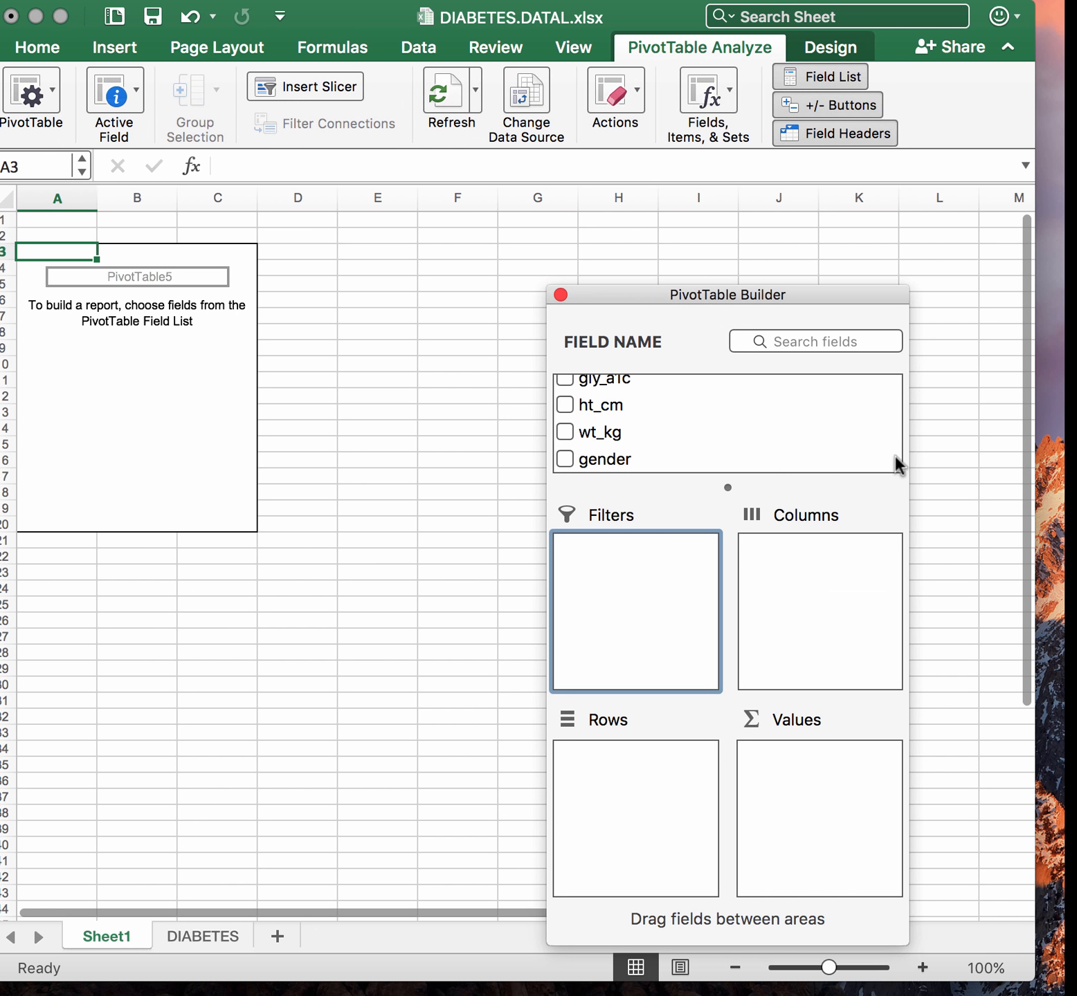
Add the gender field to the PivotTable's Rows area
drag(777, 287, 865, 225)
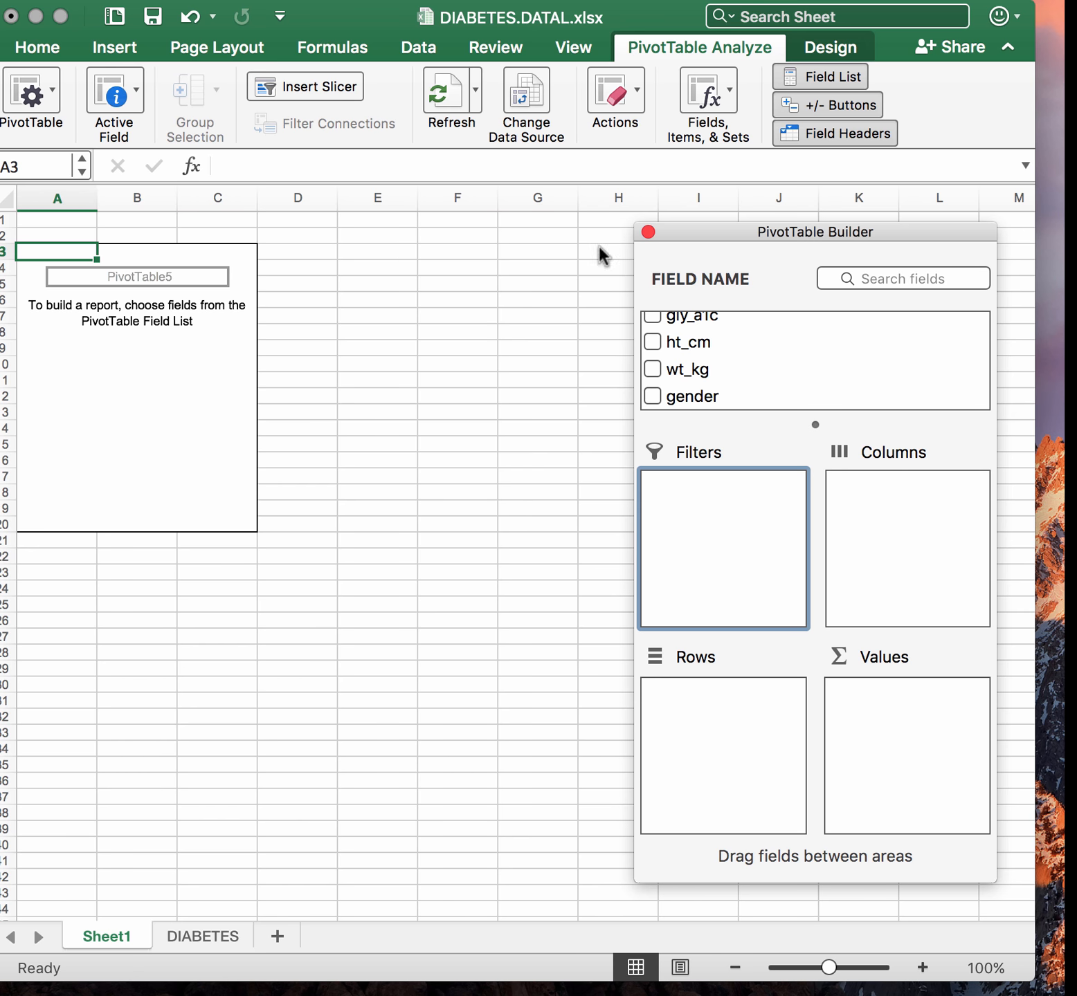
drag(731, 223, 793, 222)
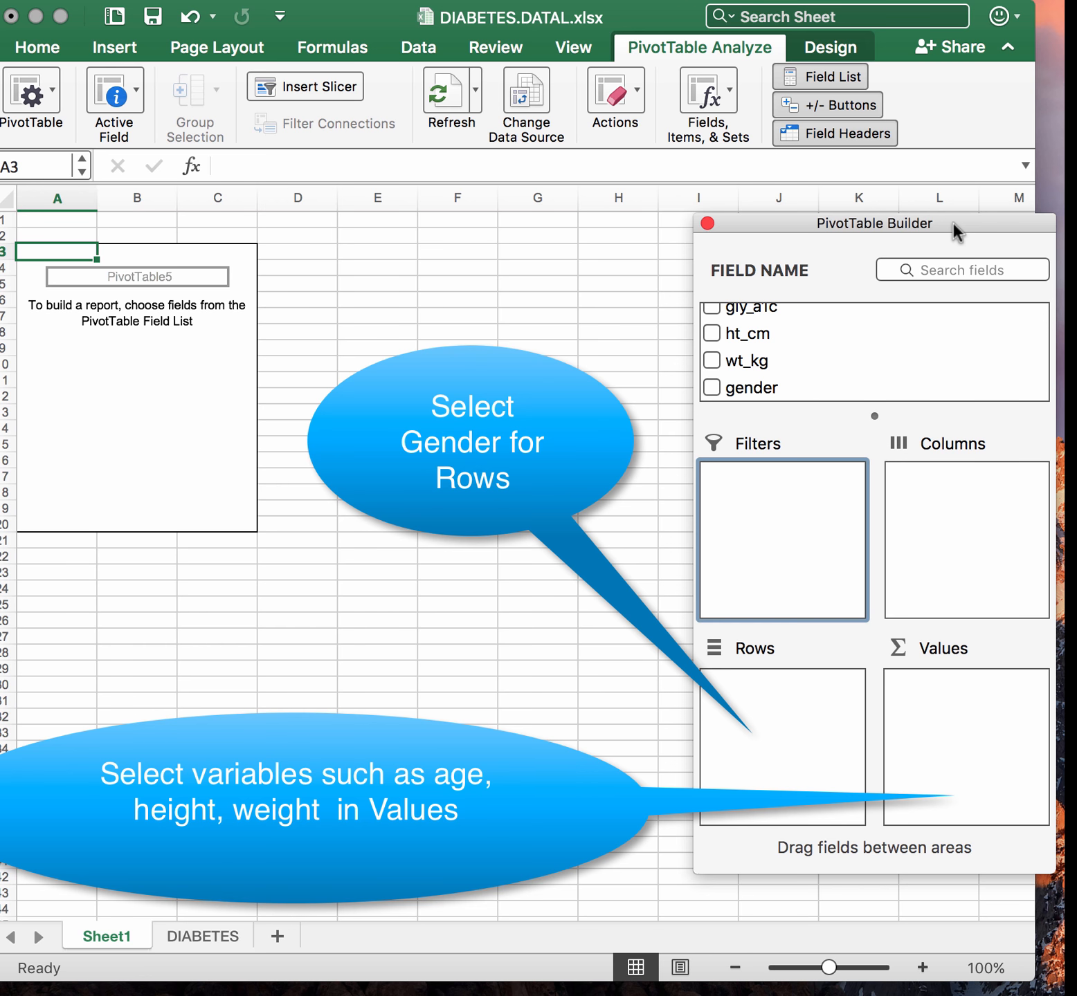
drag(946, 224, 944, 226)
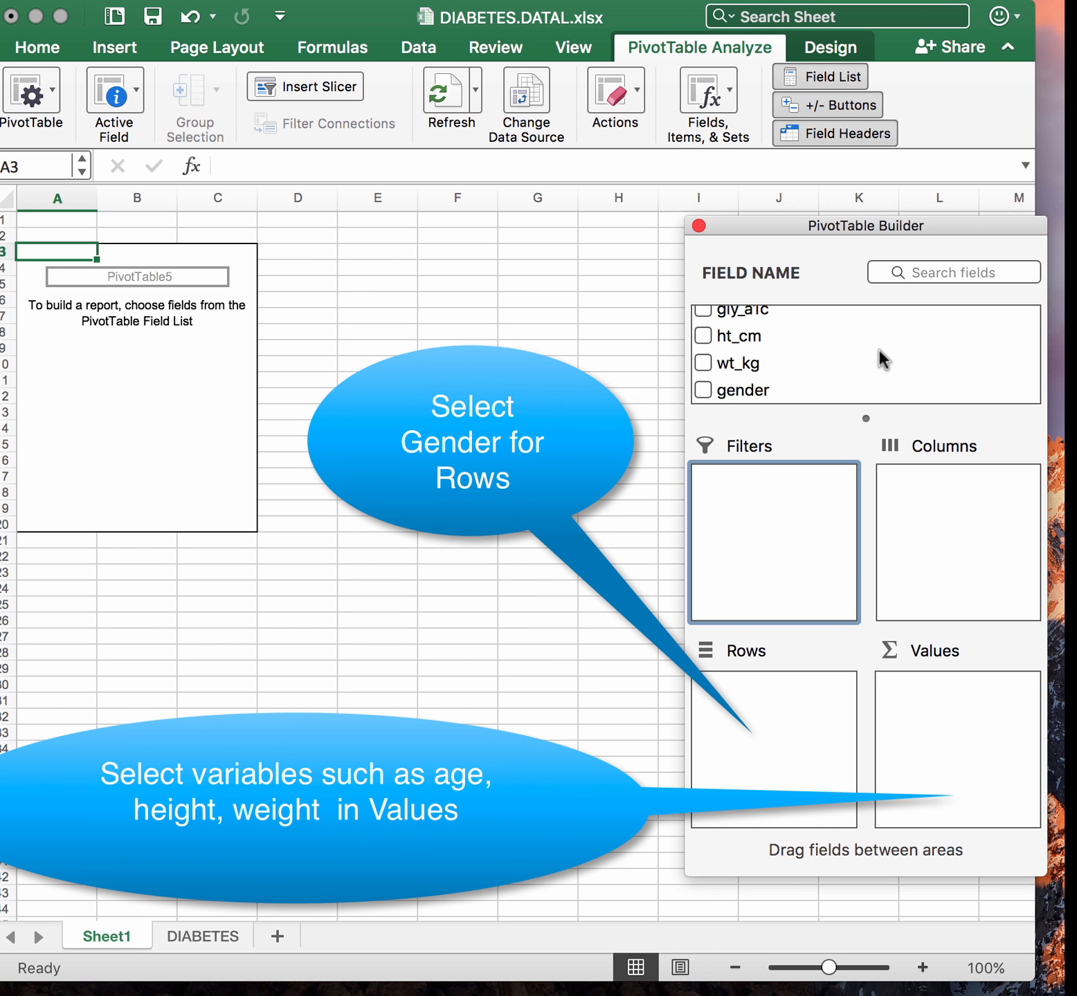
scroll(877, 346, up, 4)
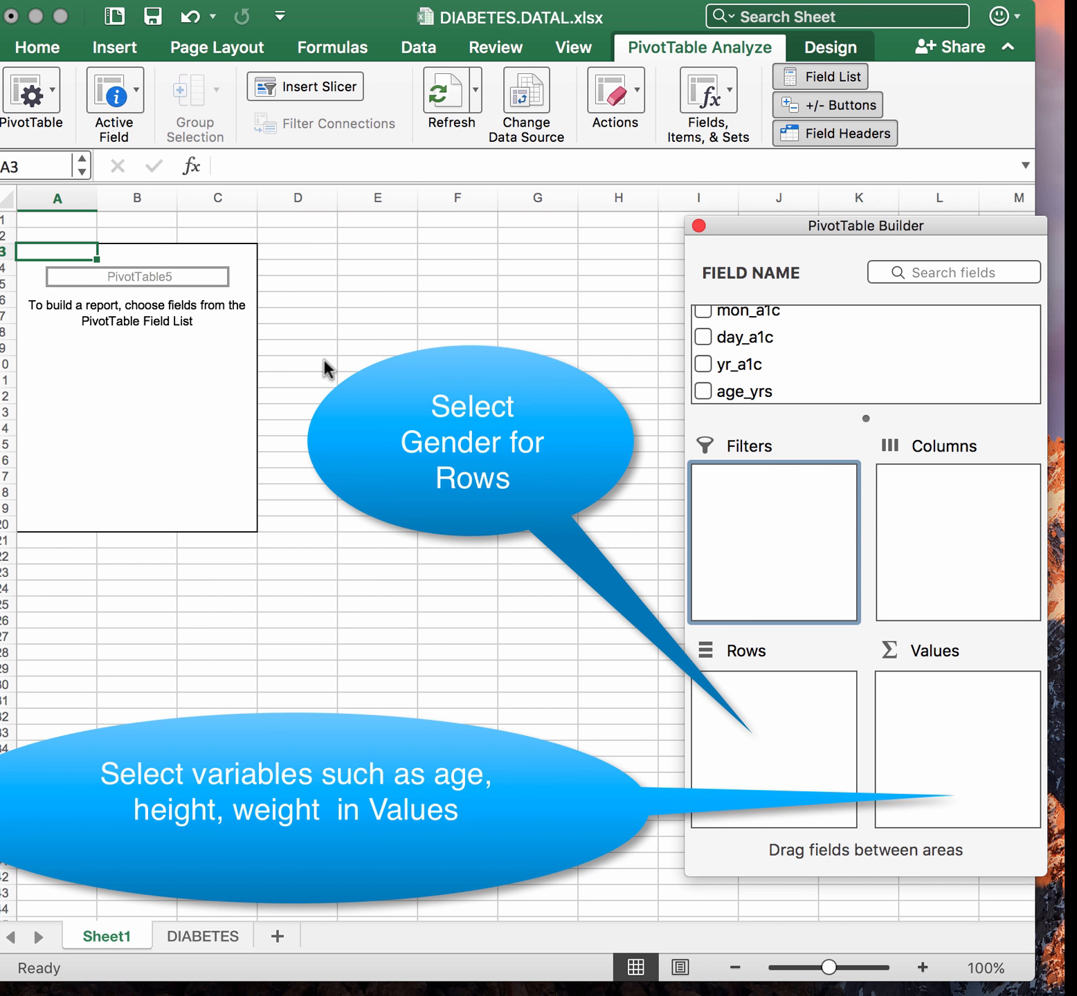
scroll(801, 337, down, 4)
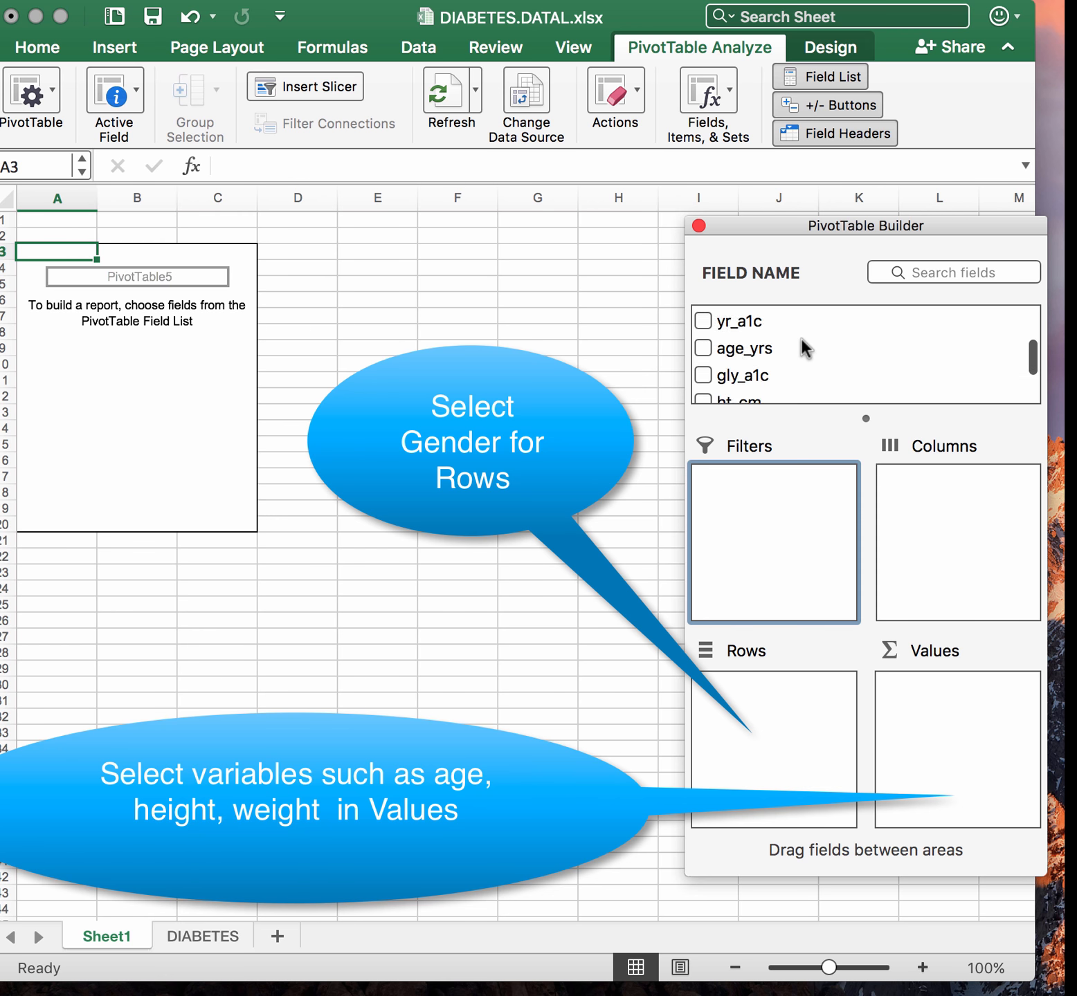
drag(737, 386, 786, 691)
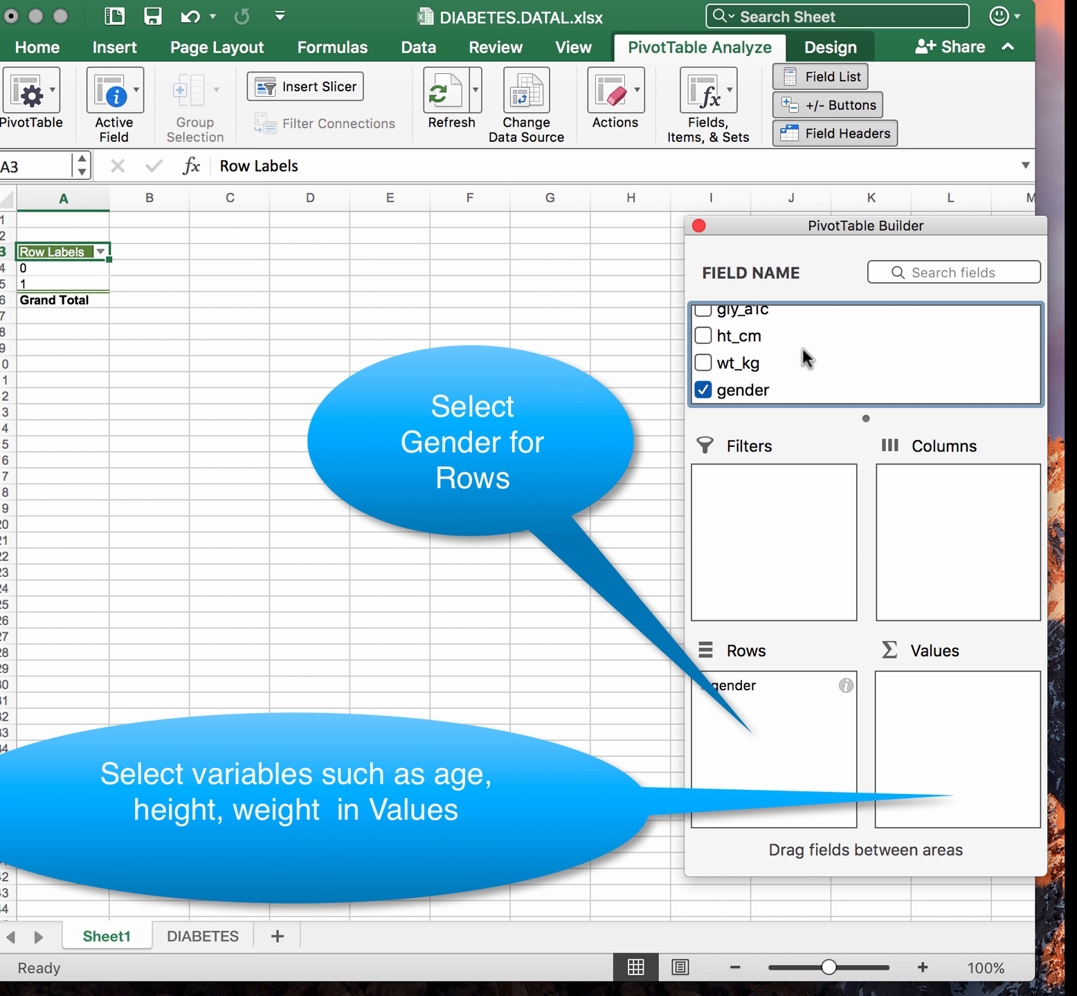
Add the age_yrs, ht_cm and wt_kg fields to the PivotTable's Values area
click(949, 761)
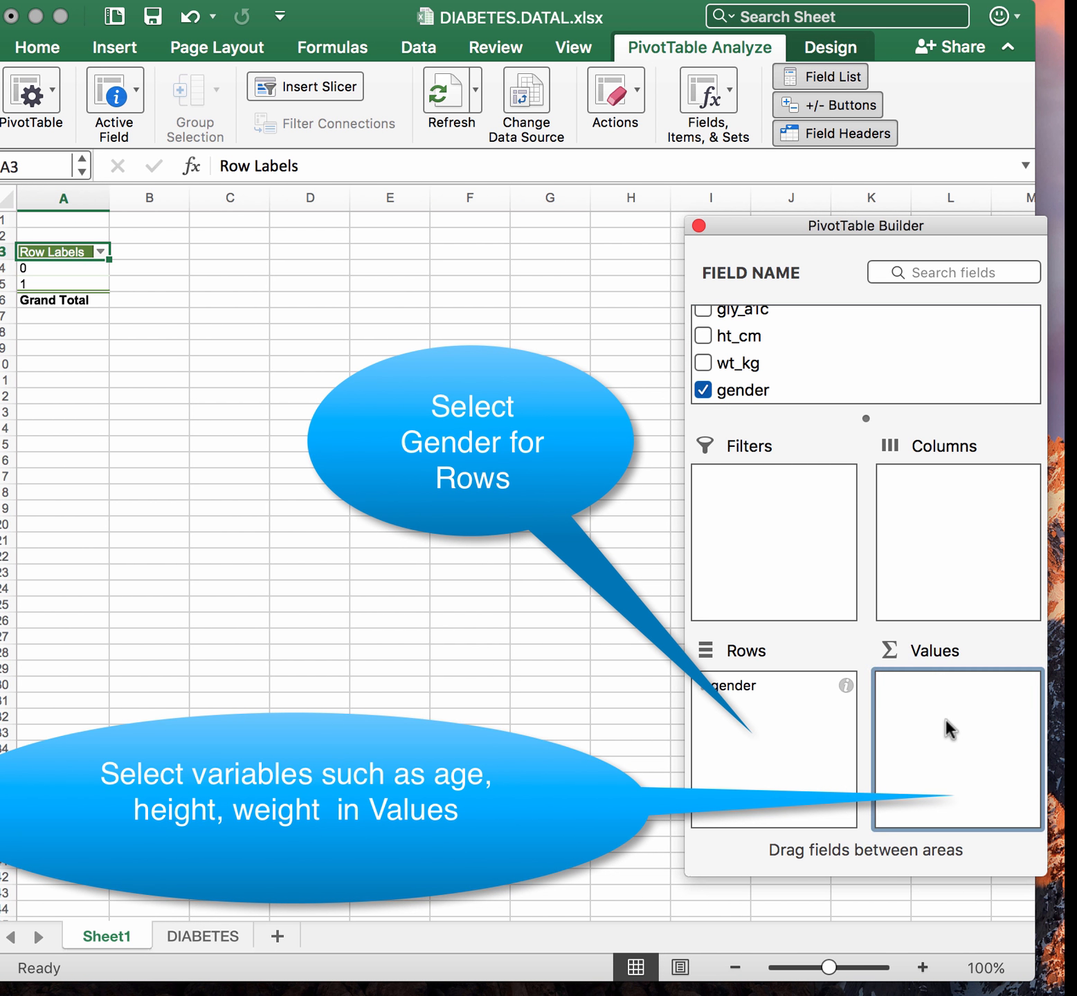
scroll(803, 330, up, 1)
scroll(803, 330, down, 1)
scroll(804, 332, up, 1)
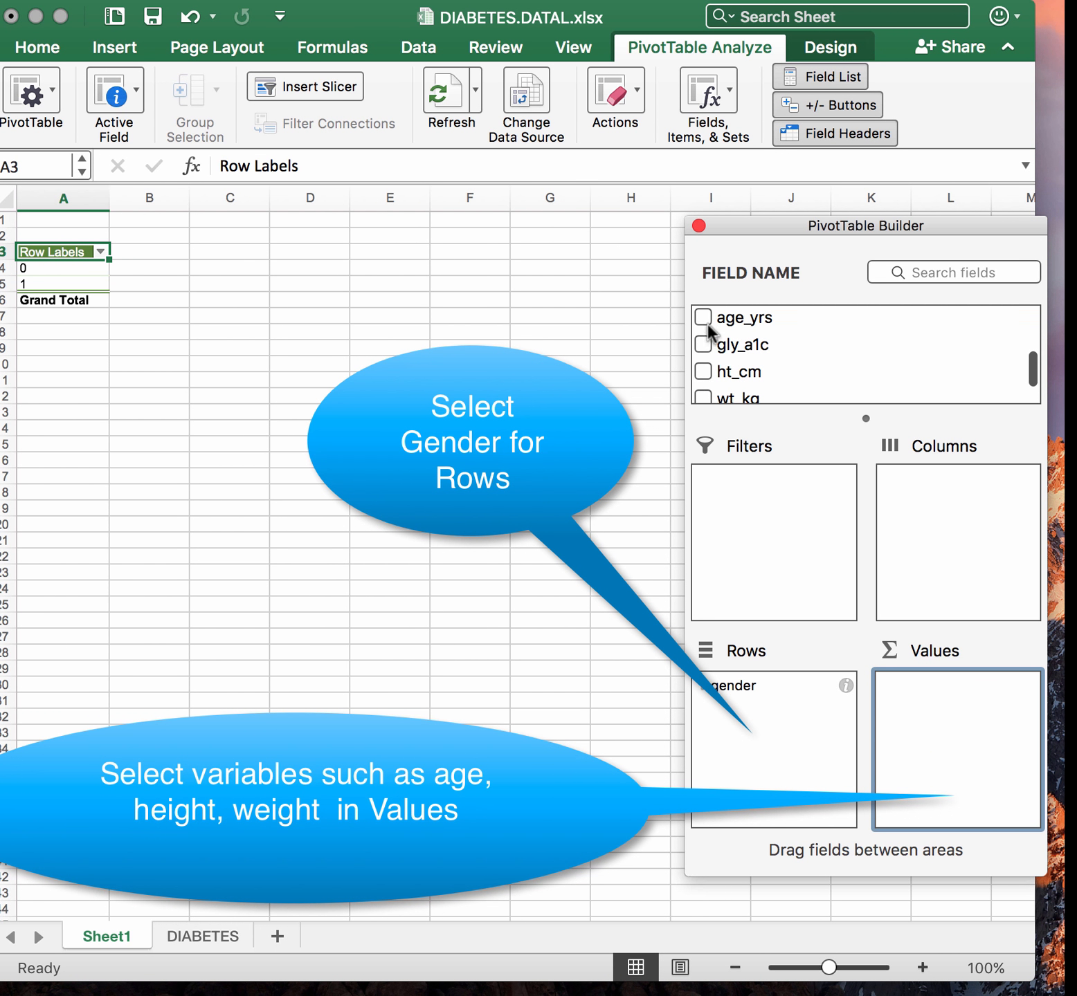
click(704, 318)
click(704, 374)
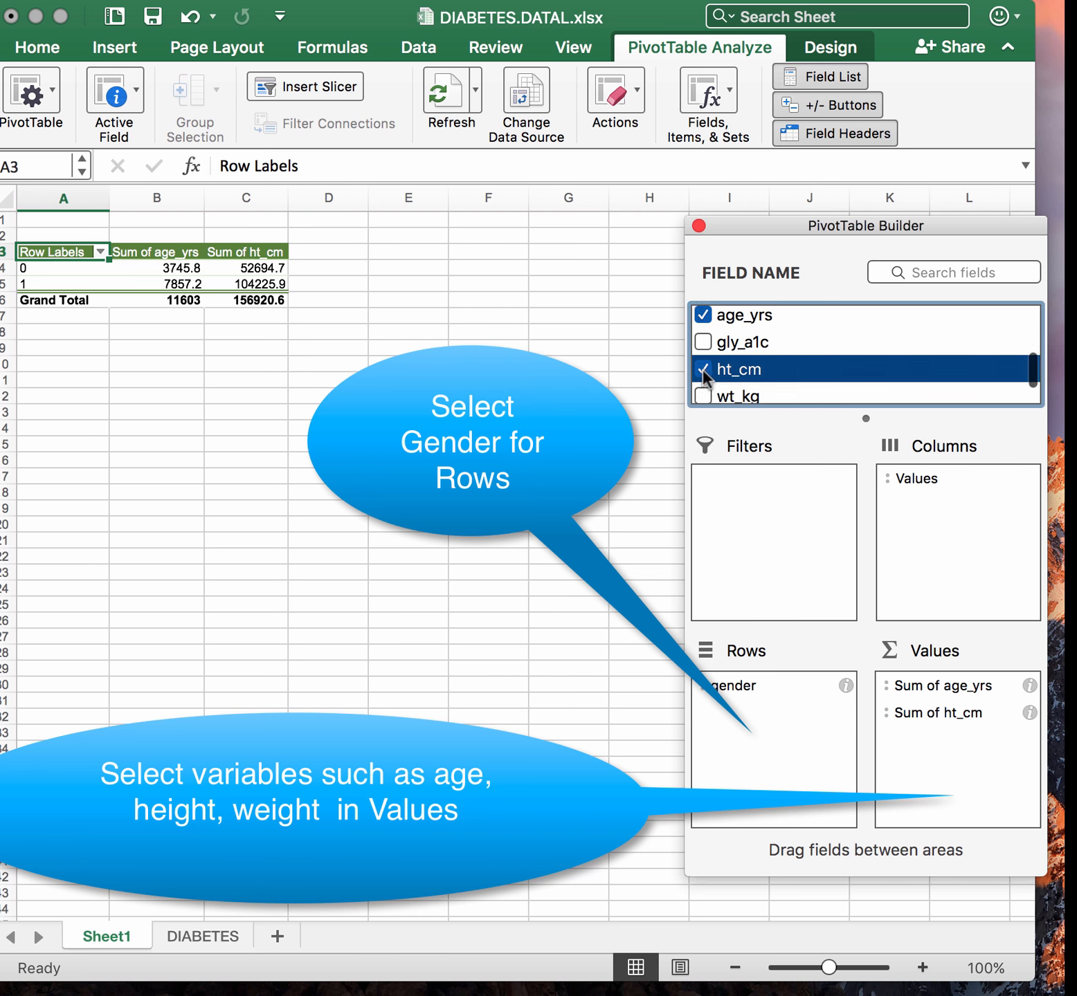
scroll(702, 368, down, 1)
click(703, 364)
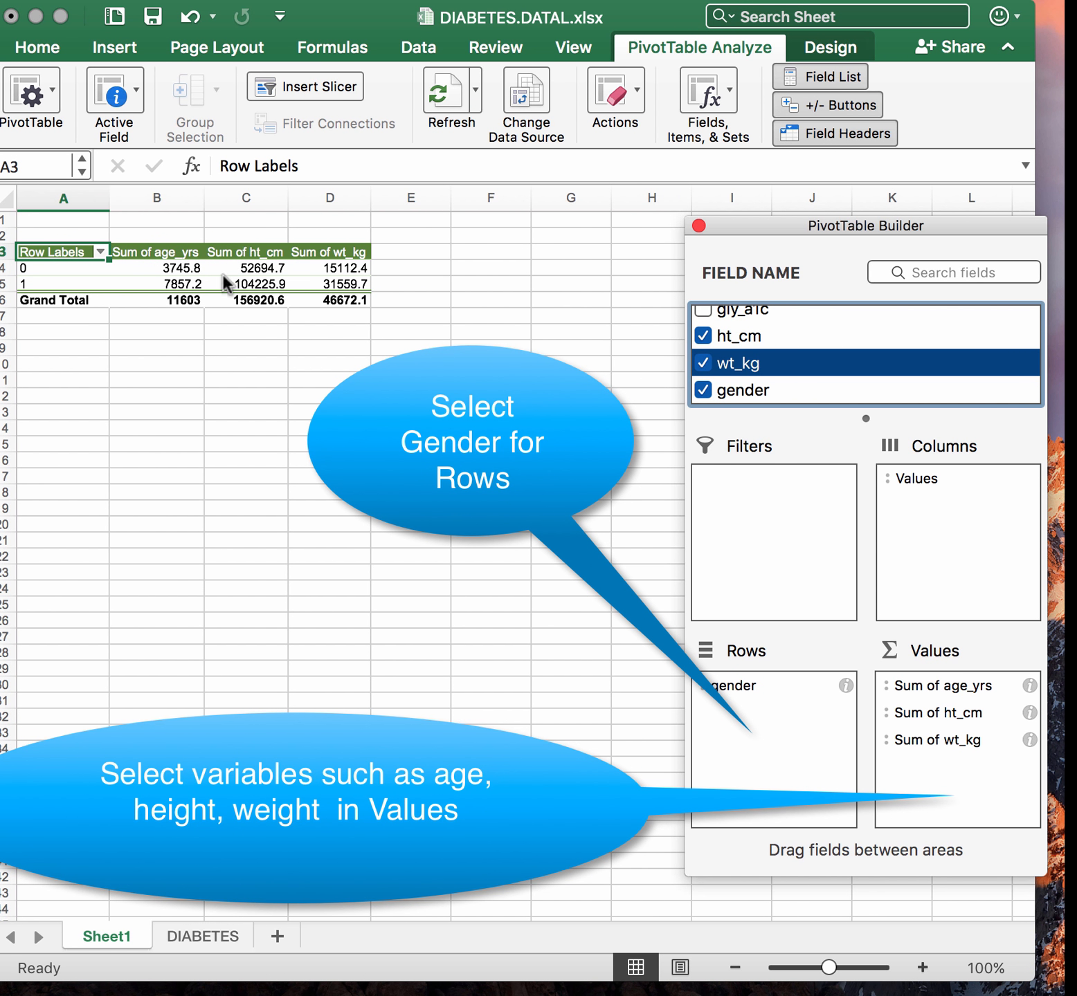
Change the age_yrs, ht_cm and wt_kg value fields to summarize by Average
click(1031, 683)
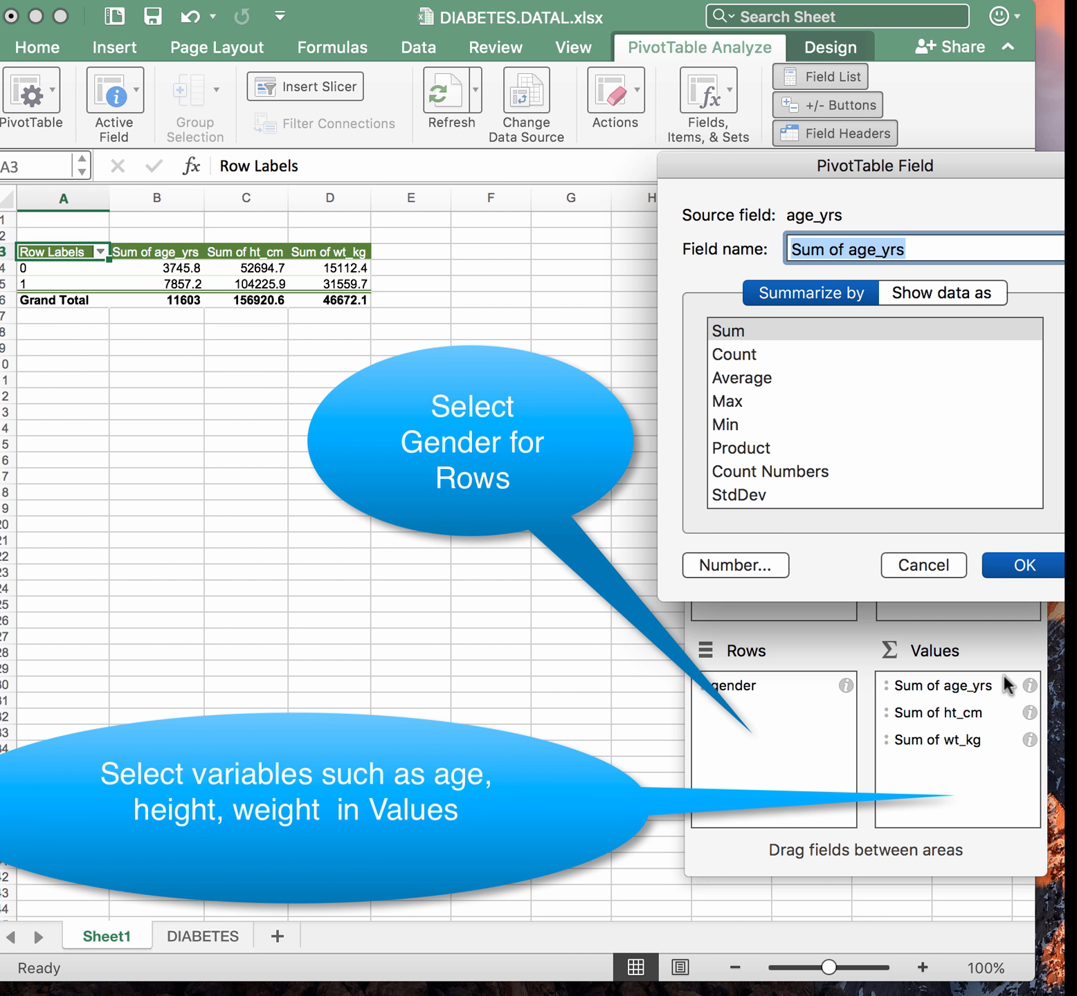
click(769, 378)
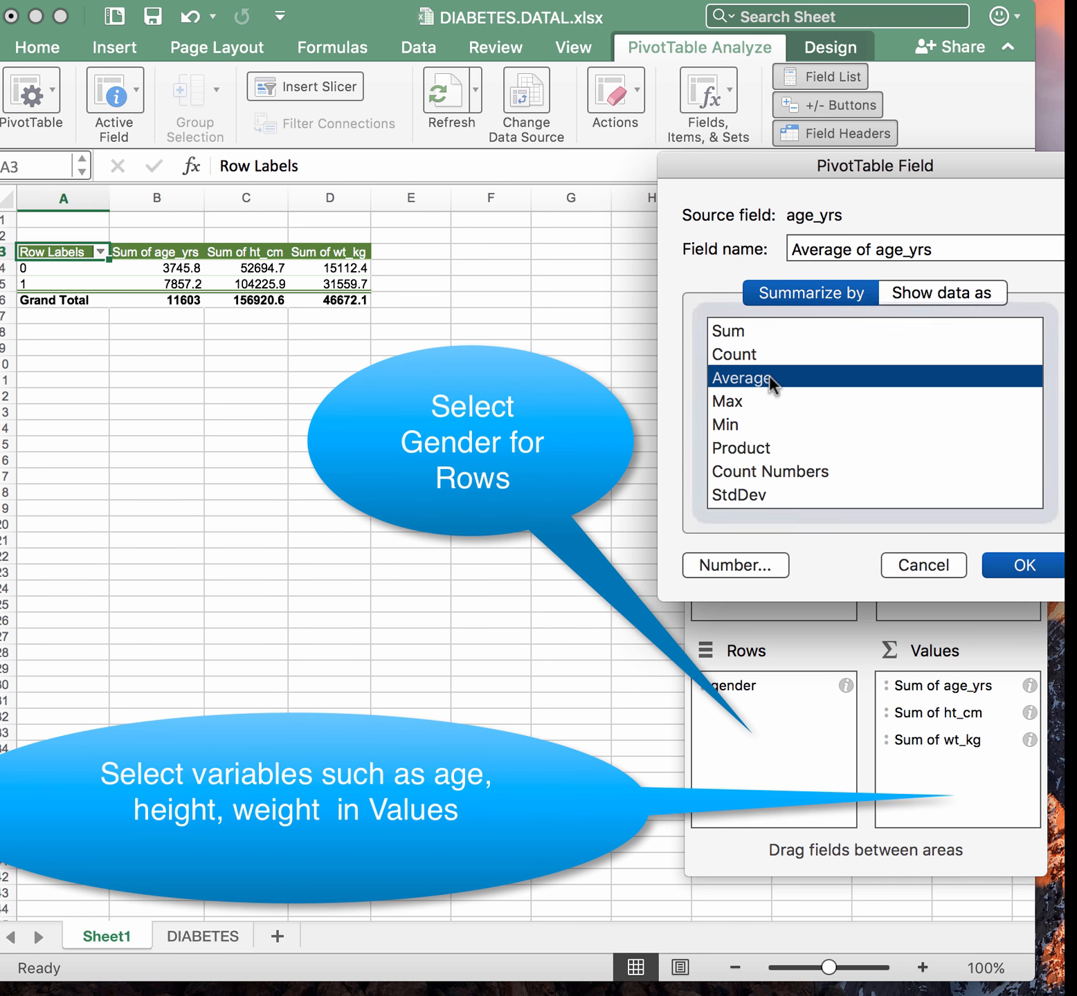
click(1023, 566)
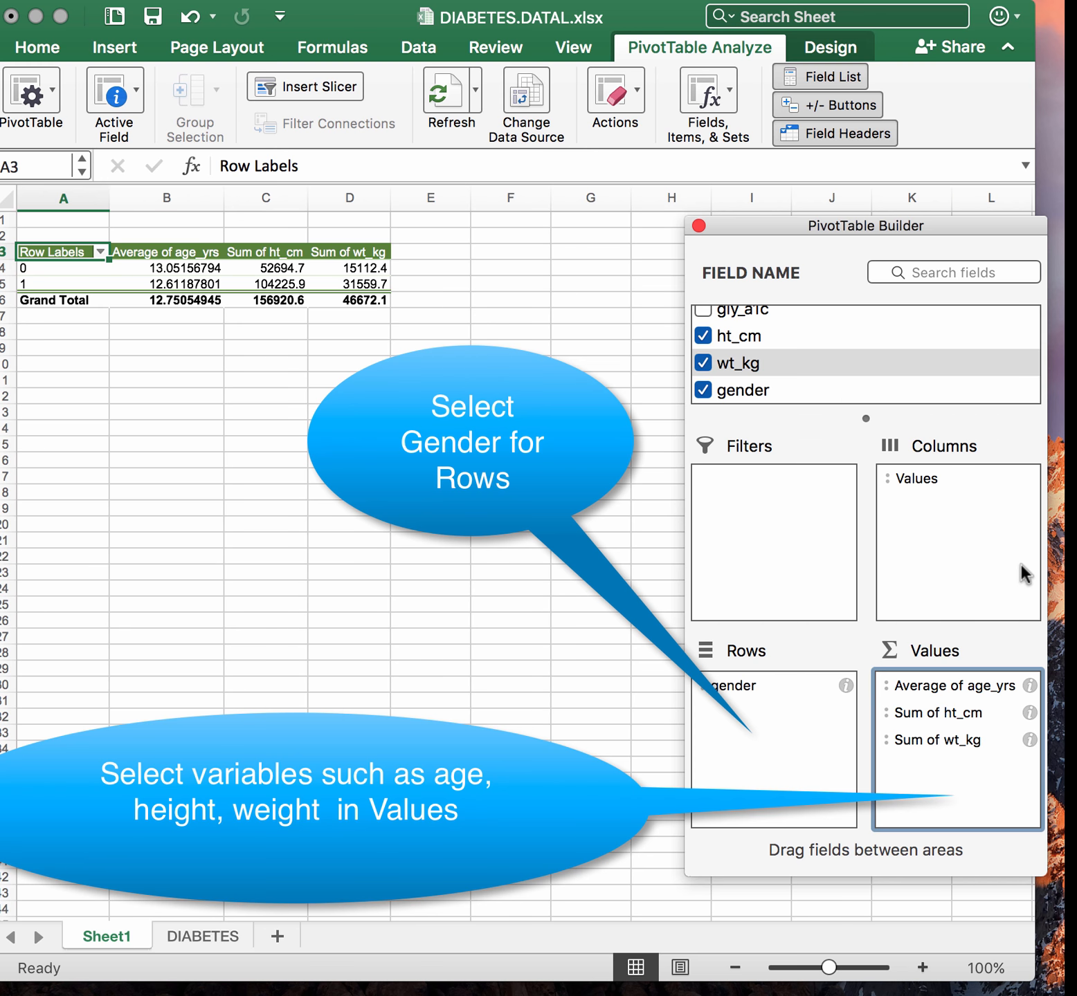
click(1028, 713)
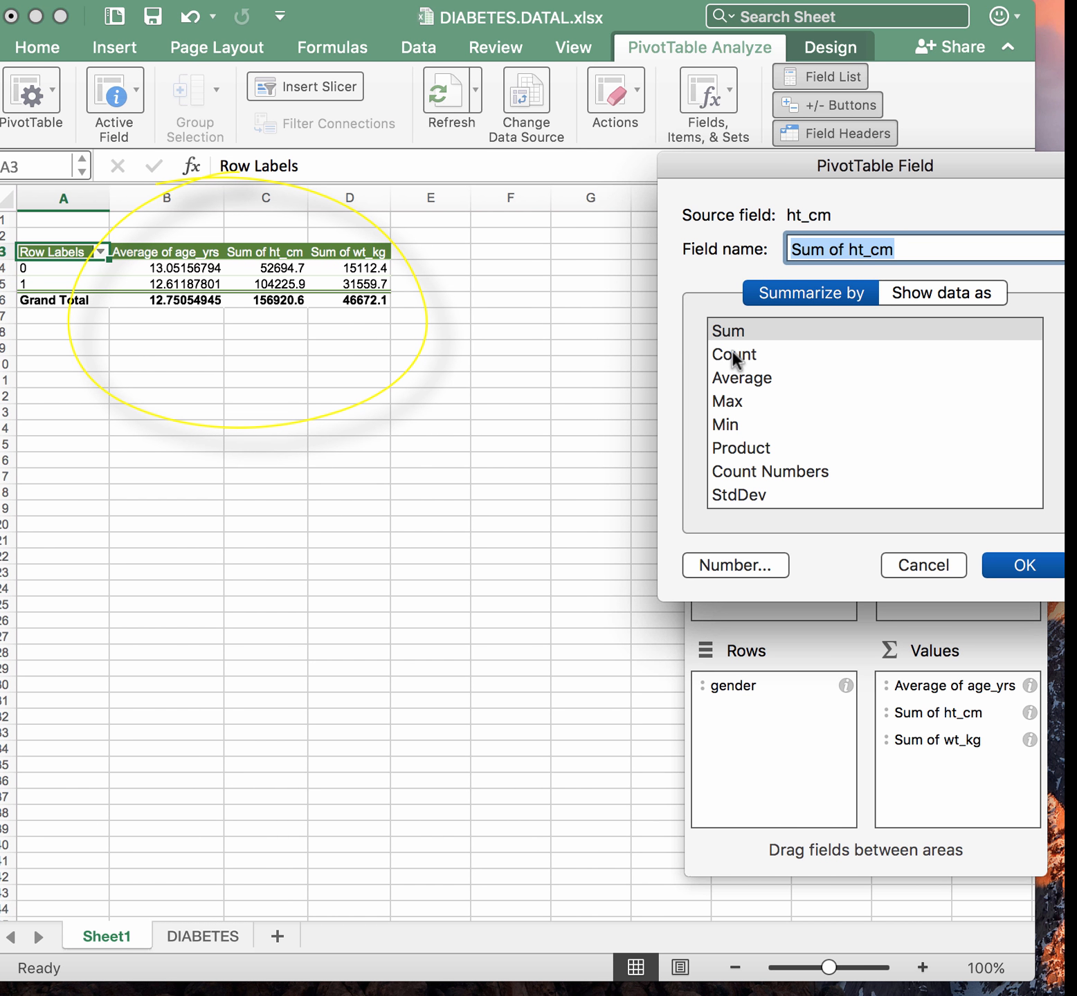
click(733, 378)
click(1023, 565)
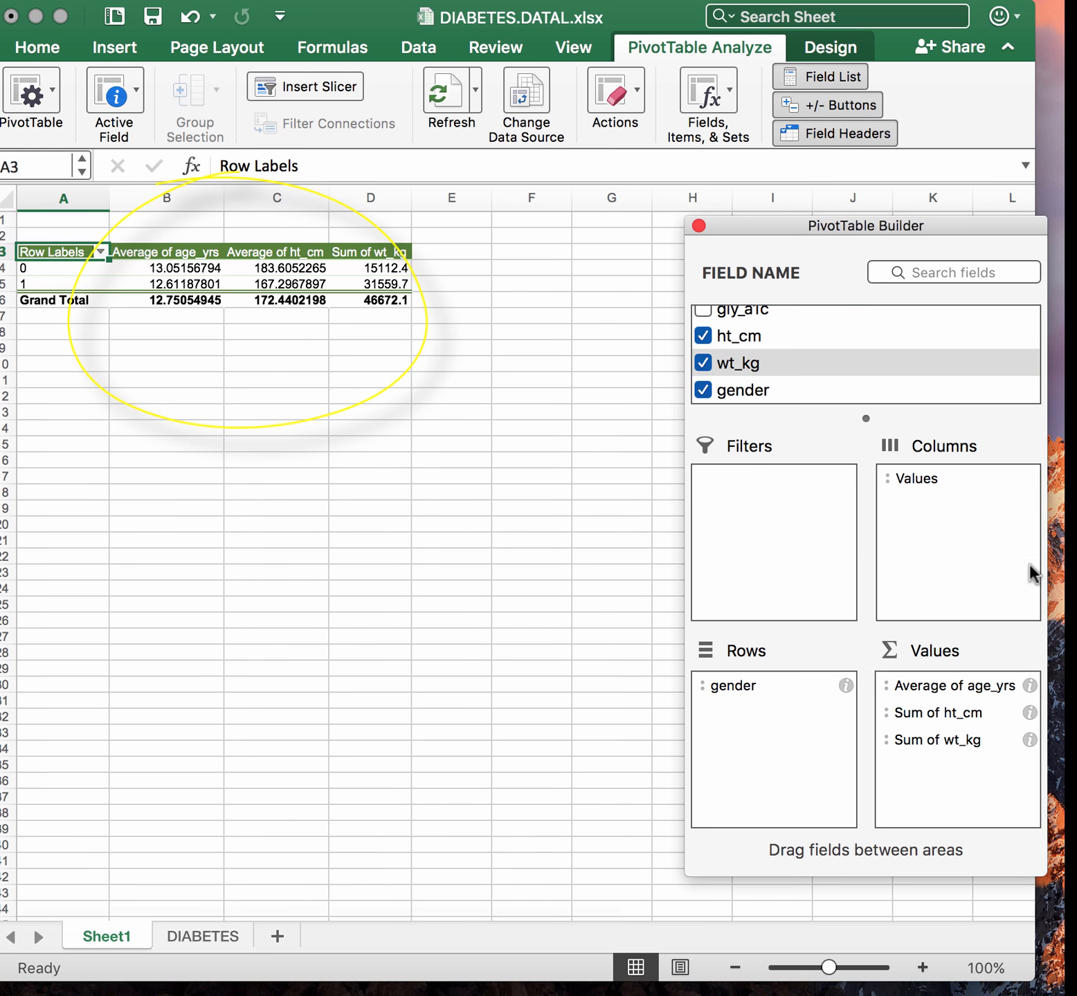
click(1030, 739)
click(762, 377)
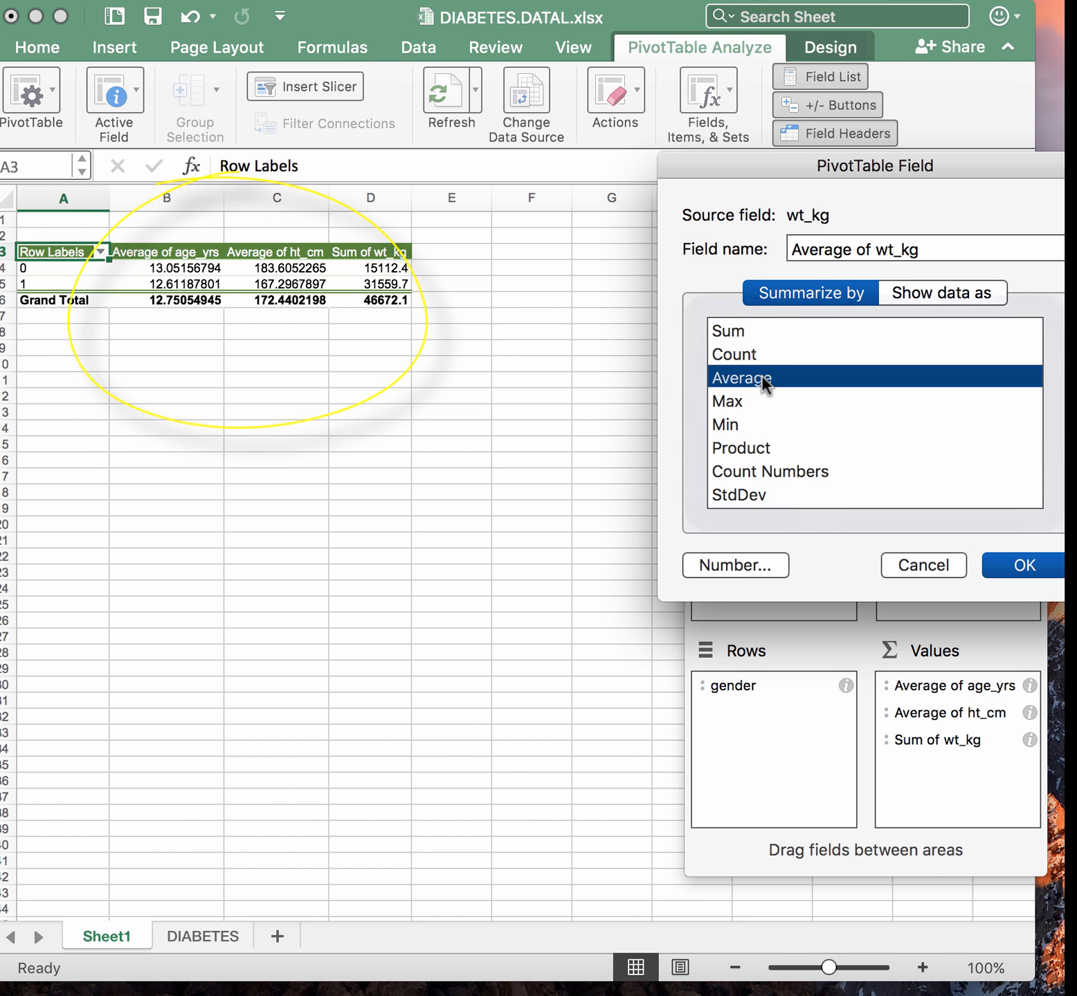
click(1024, 570)
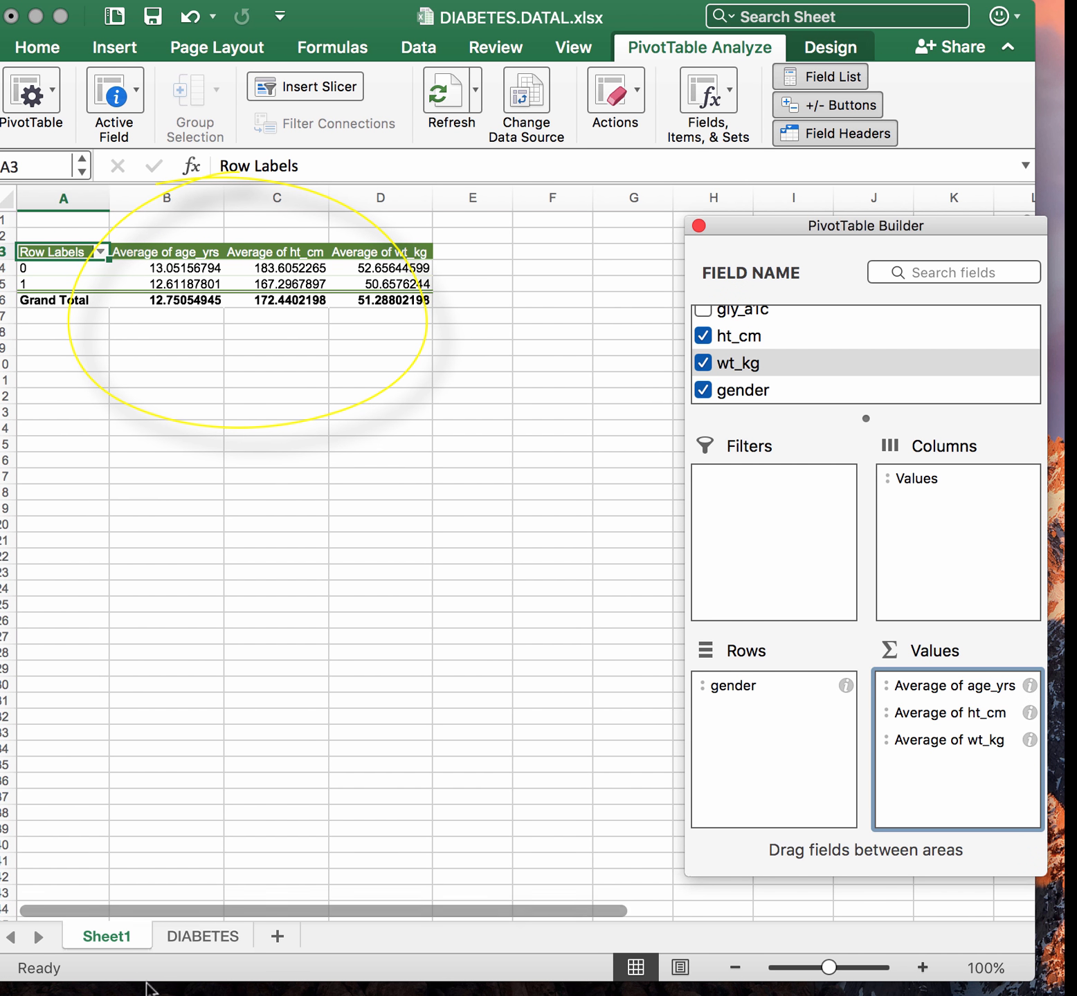
Rename the PivotTable worksheet to average
click(208, 935)
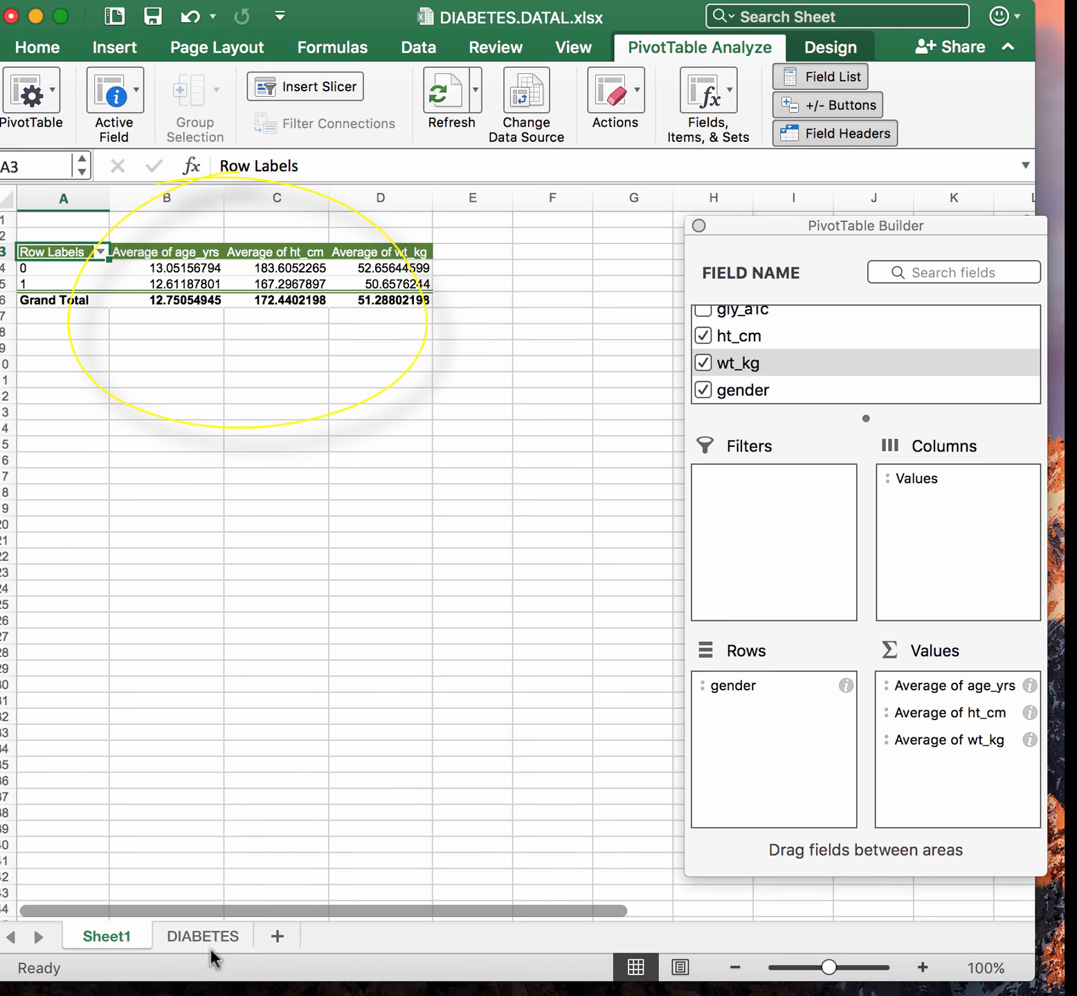
click(210, 938)
scroll(336, 340, up, 20)
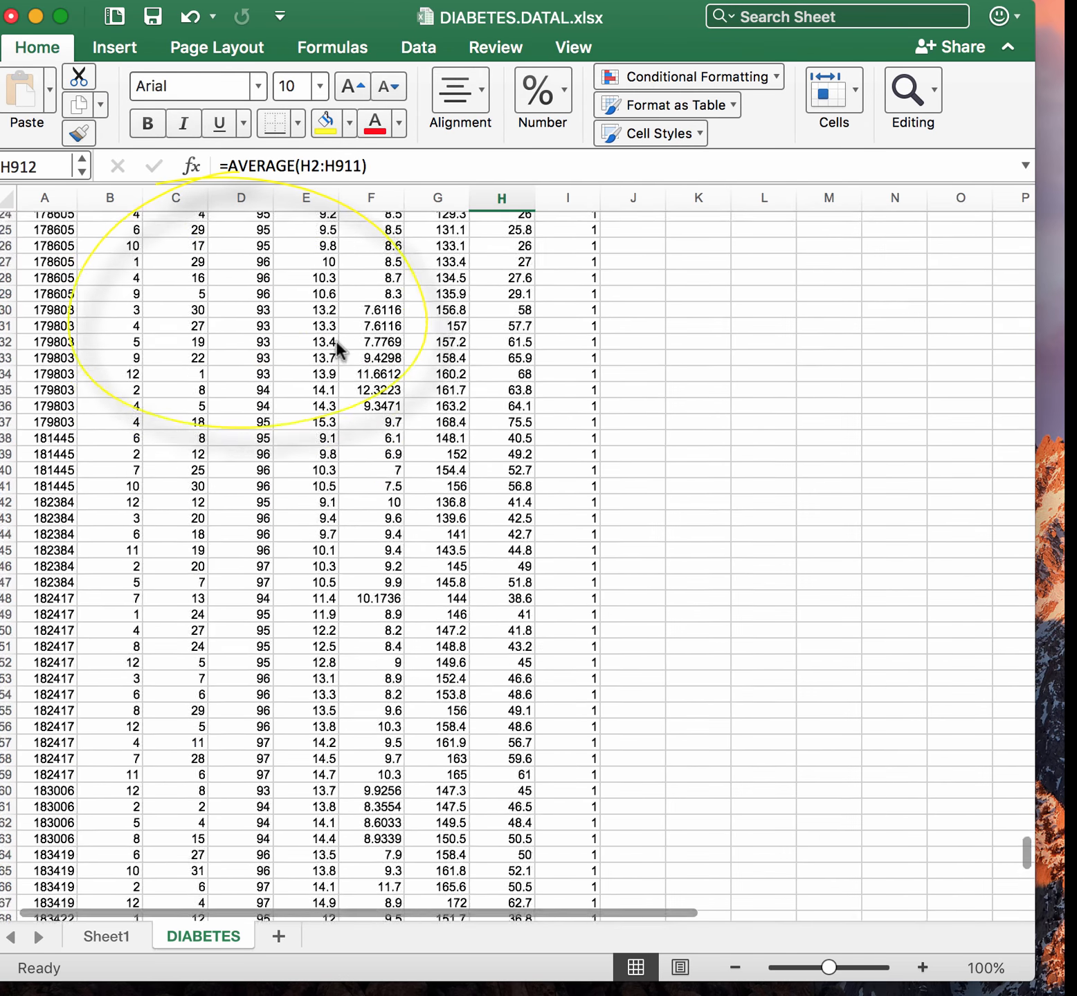
scroll(346, 318, up, 15)
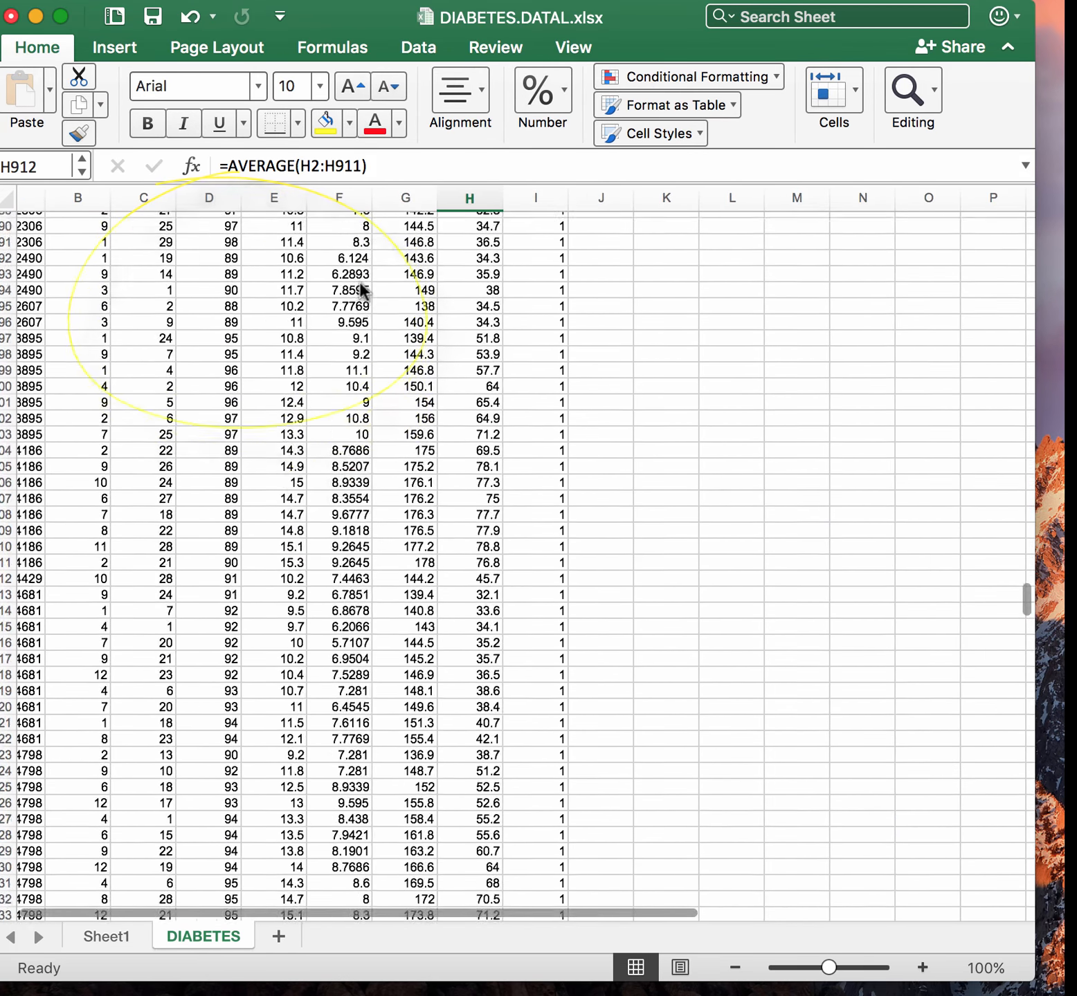
click(114, 940)
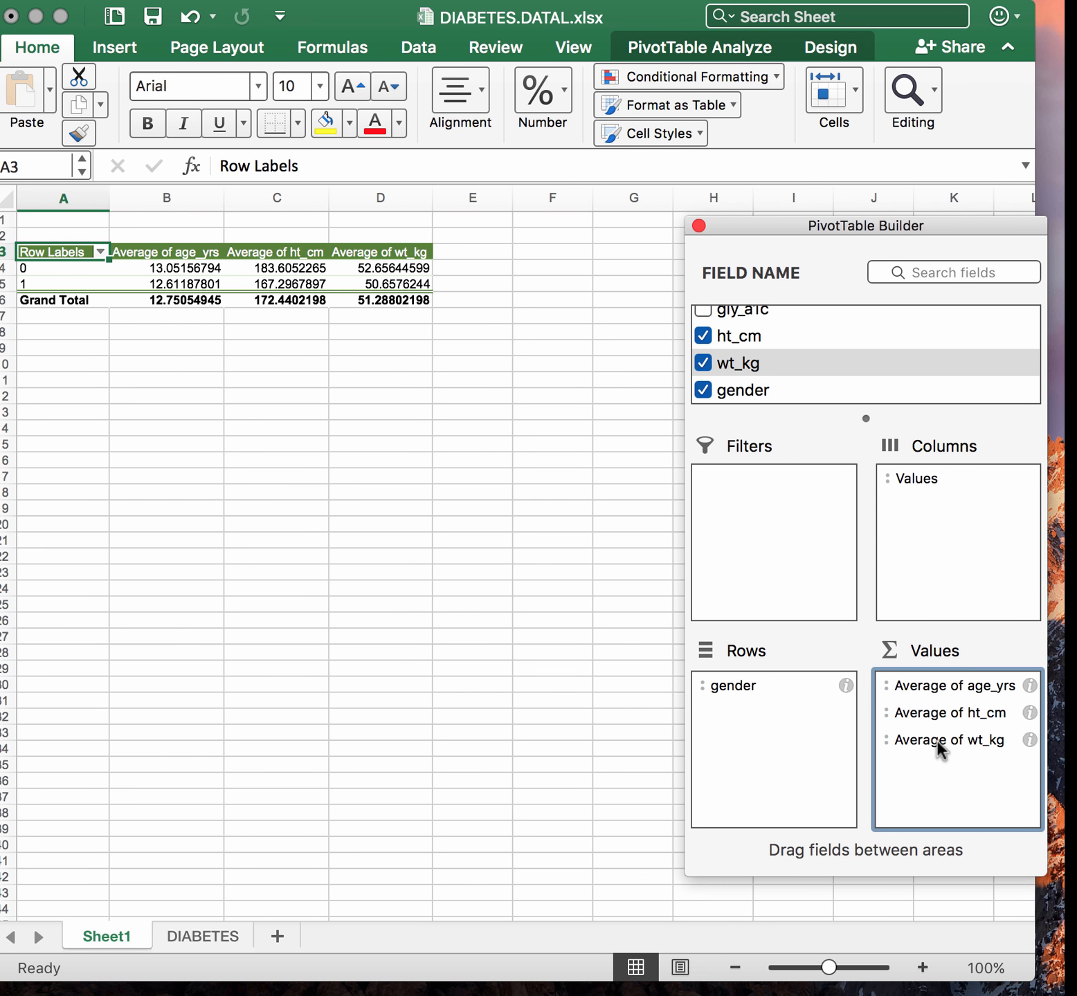
double_click(106, 935)
text(average)
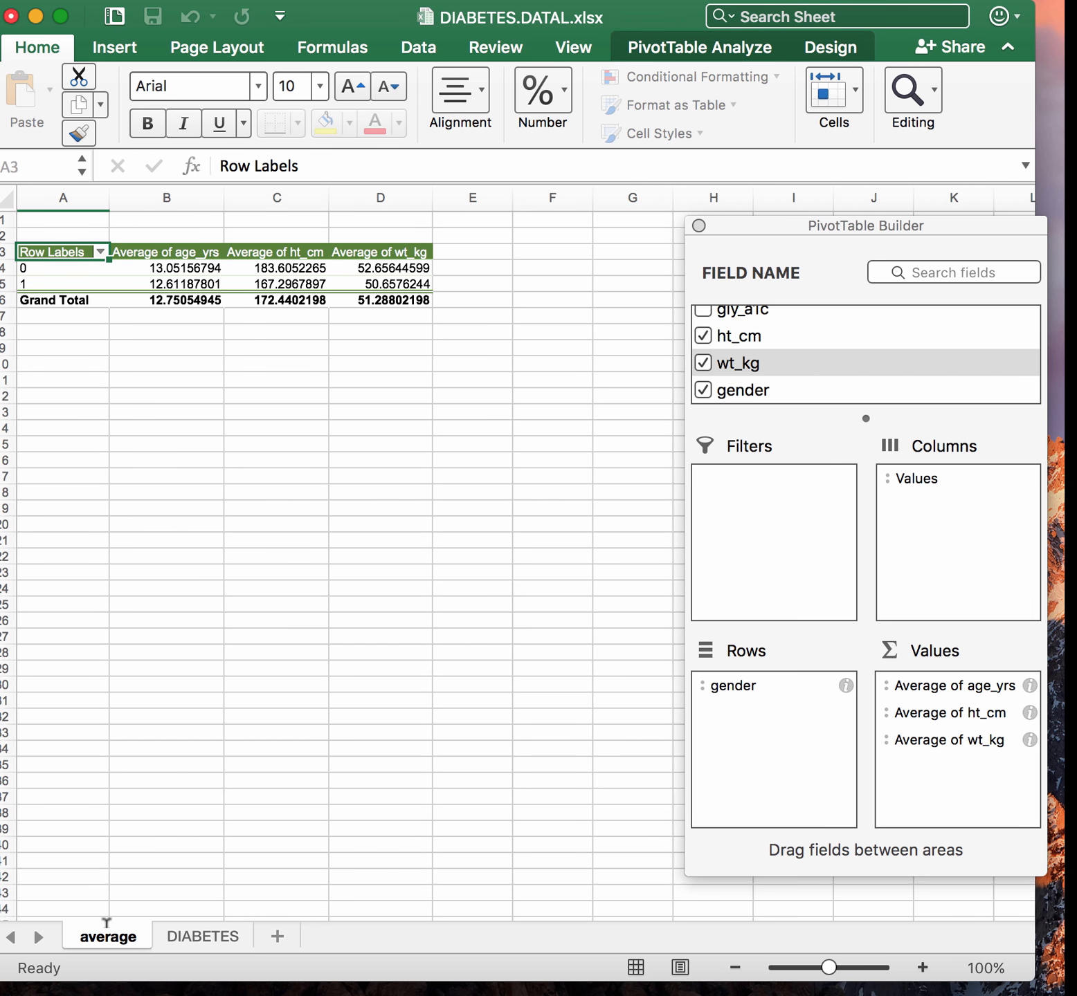
key(Return)
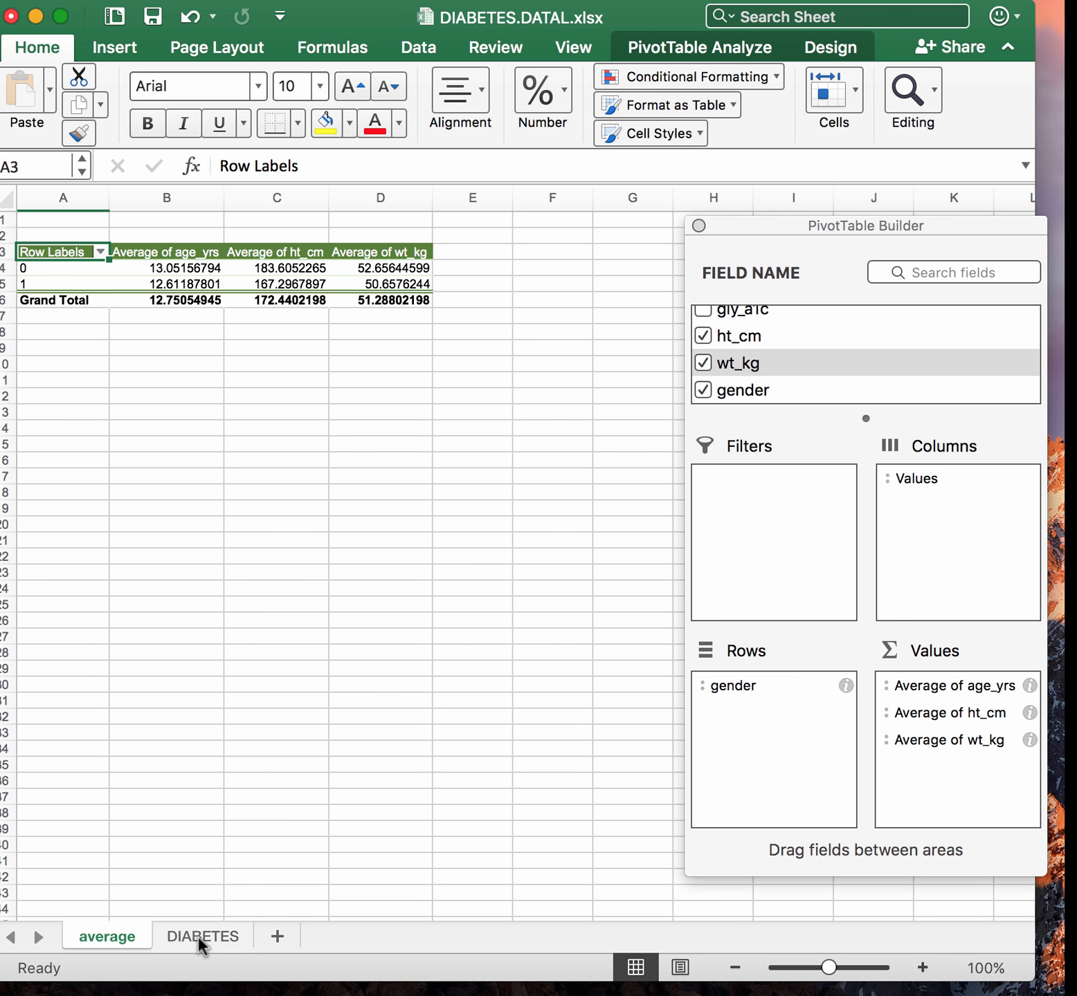
Undo the AVERAGE formula in cell H912 of the DIABETES sheet
click(200, 937)
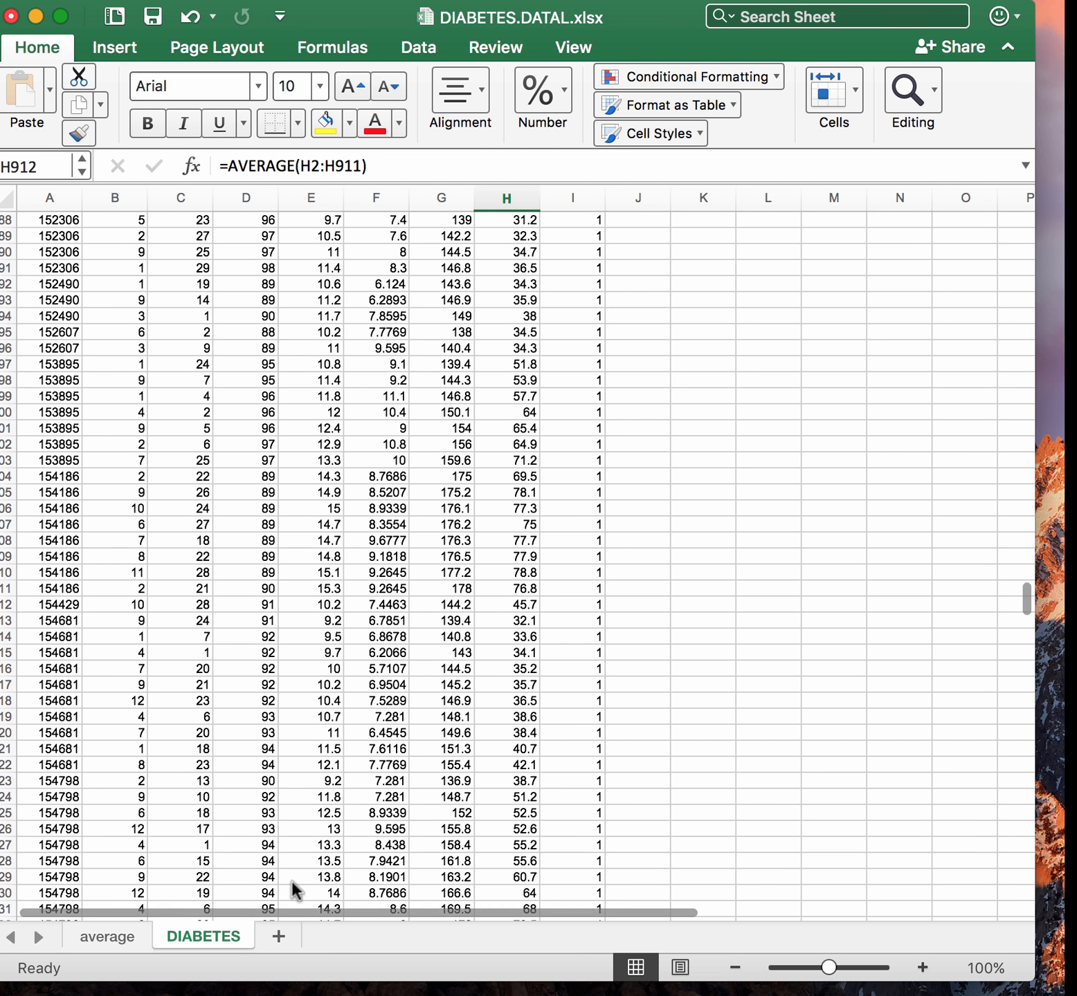
scroll(295, 889, down, 10)
scroll(291, 881, down, 20)
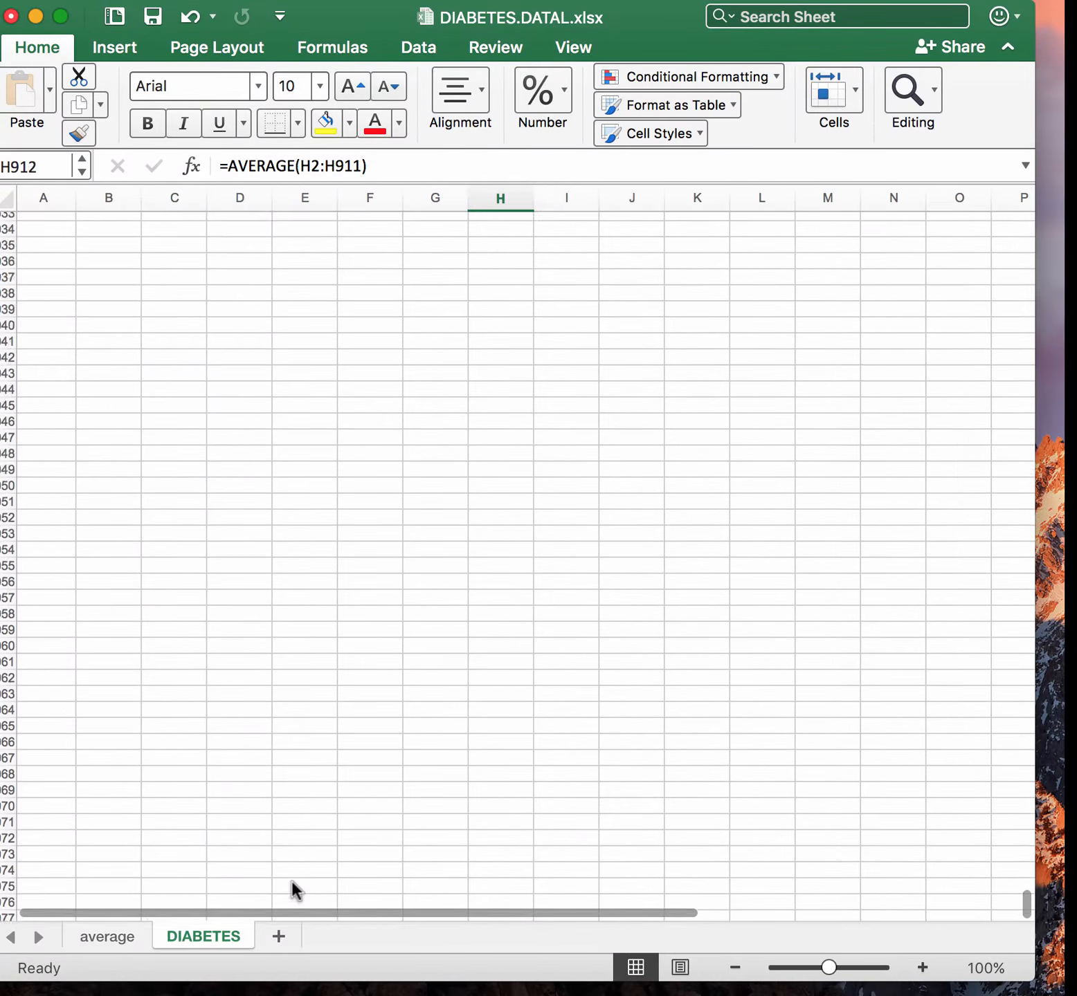
scroll(291, 881, up, 15)
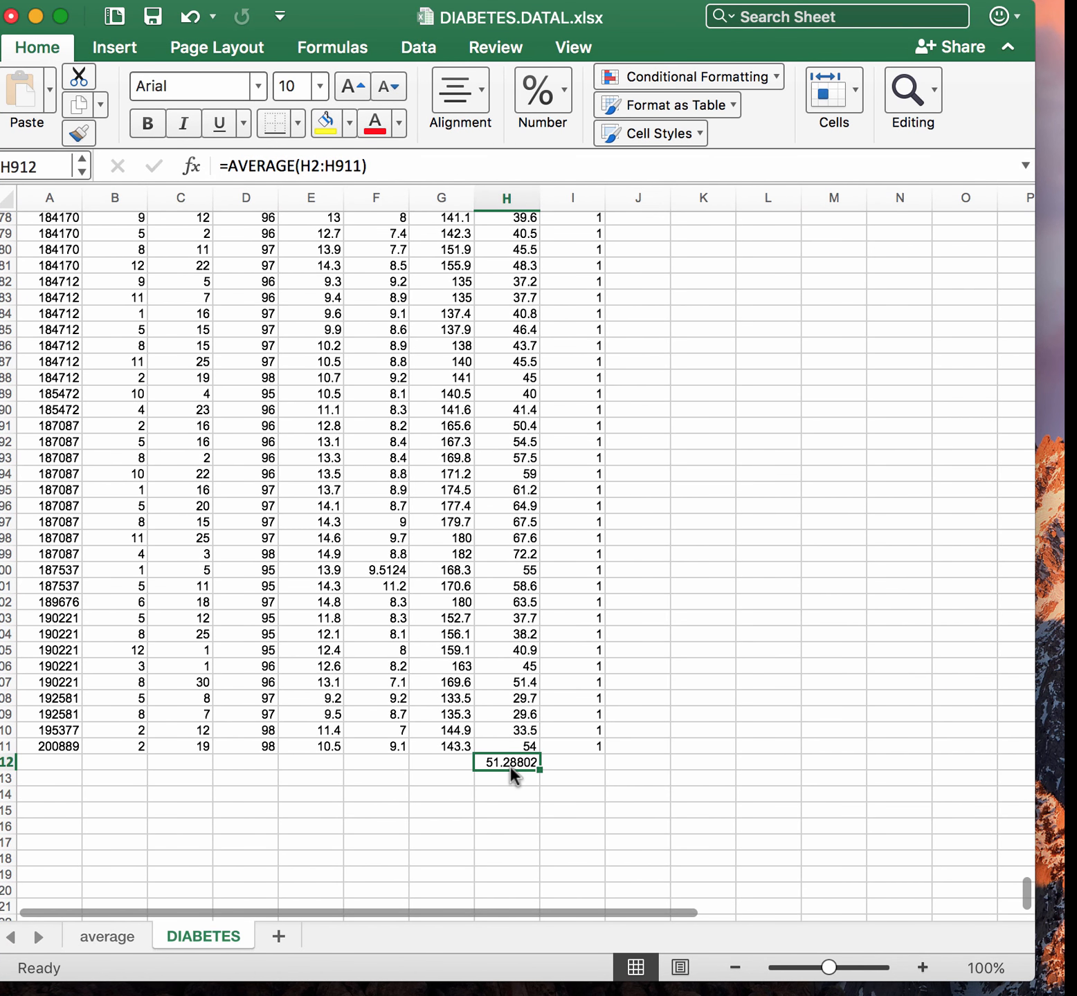
key(super+z)
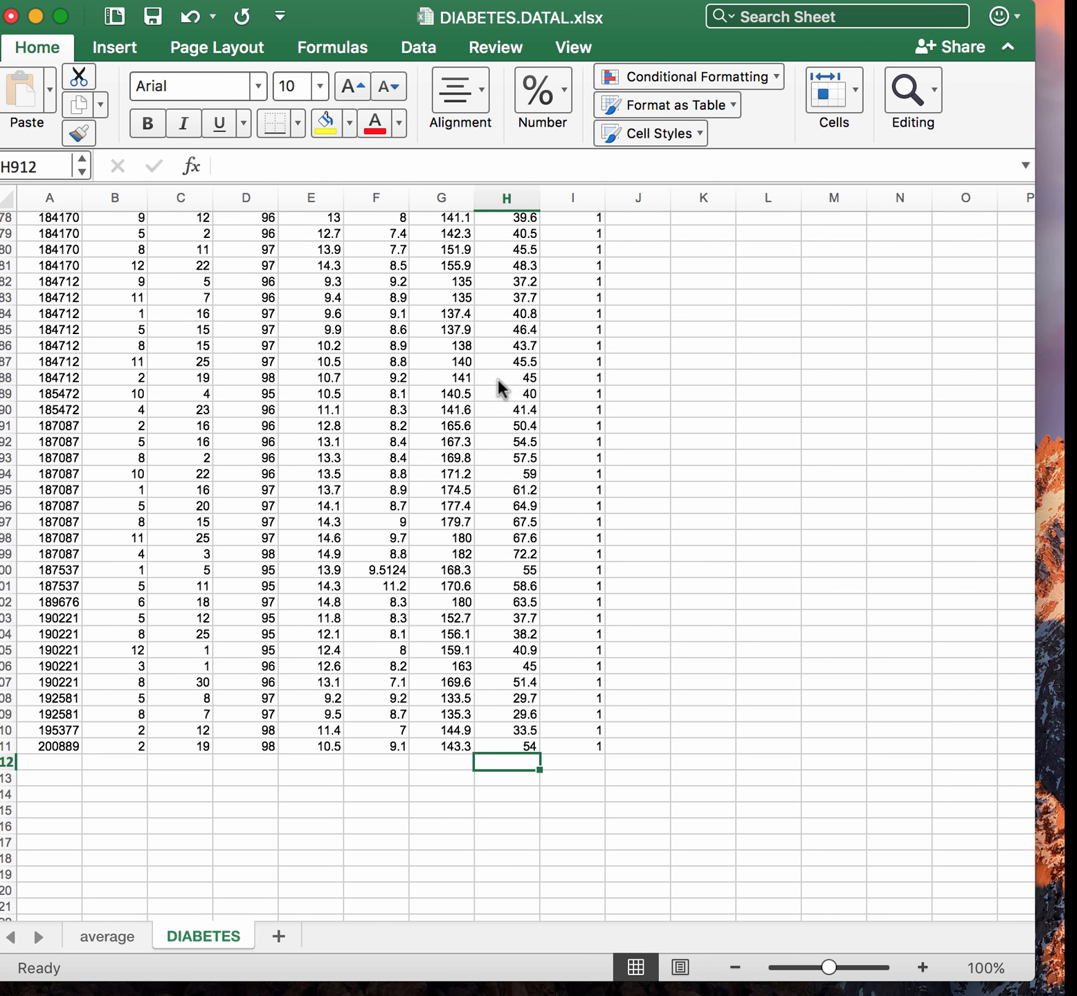
Create a PivotTable from the DIABETES range A1:I911 on a new worksheet
click(119, 48)
click(42, 97)
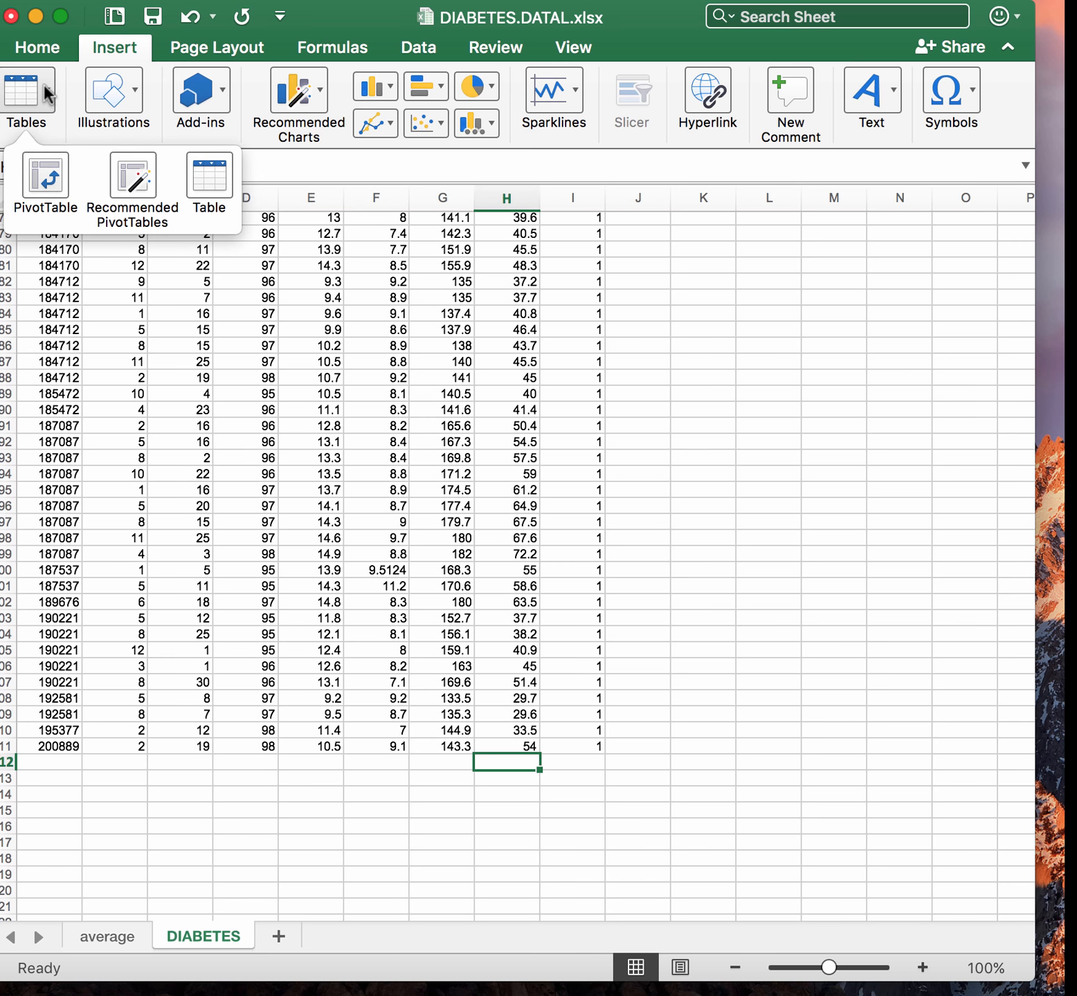
click(37, 185)
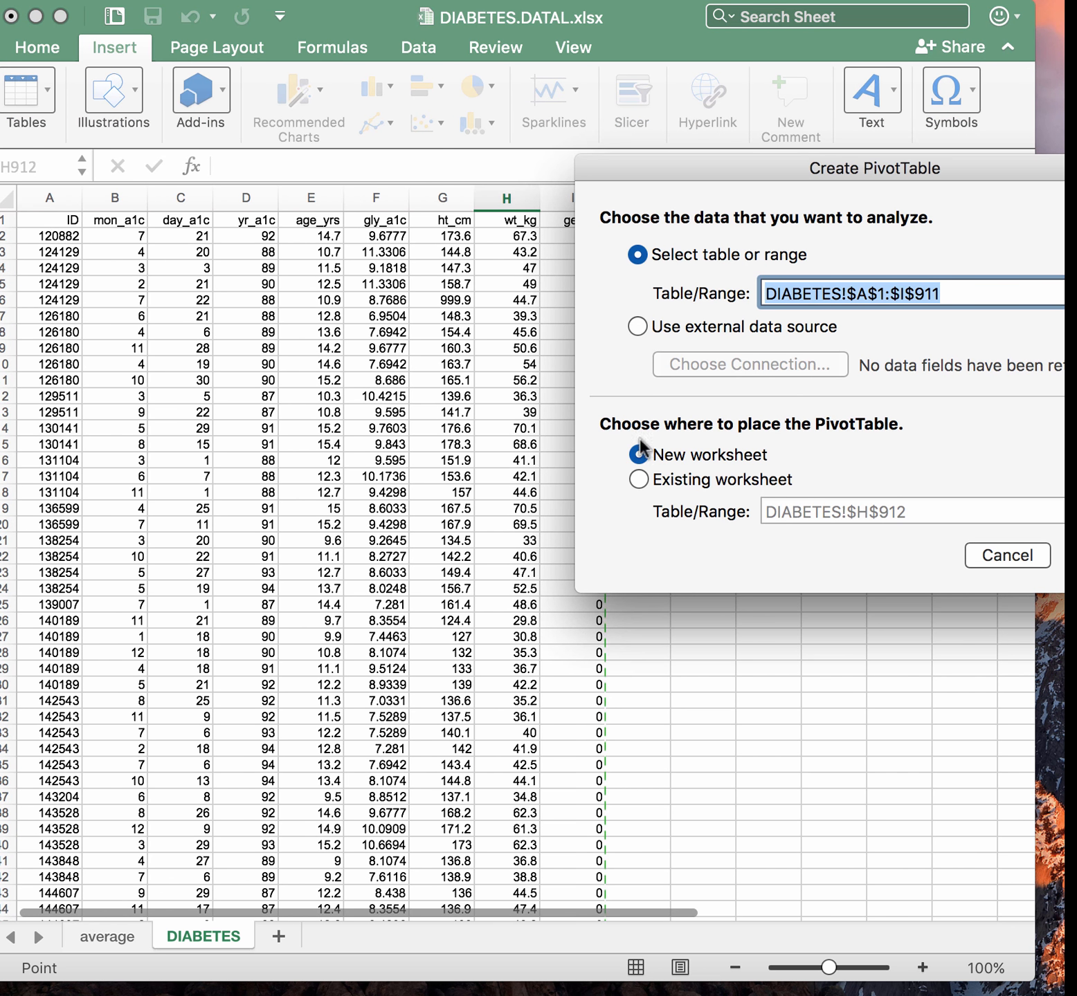
click(638, 479)
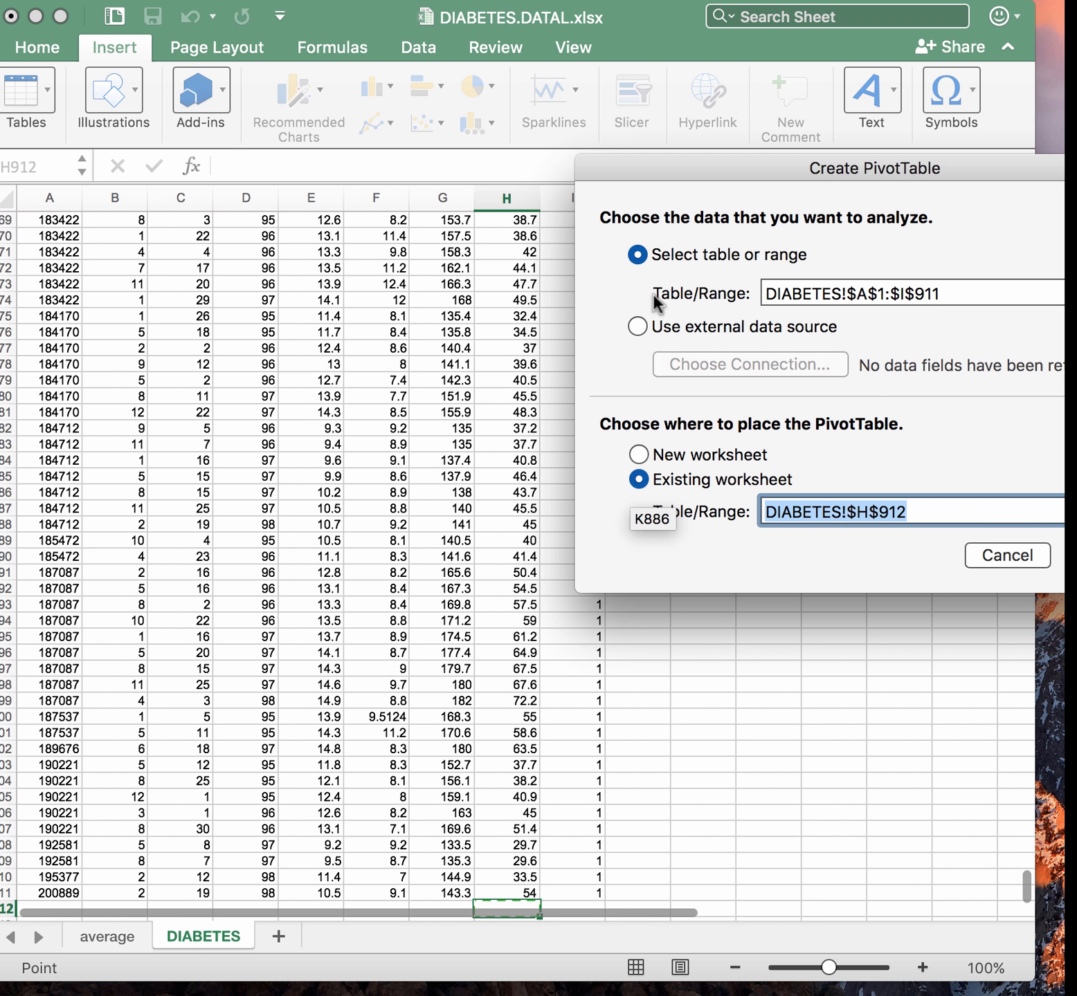
click(637, 453)
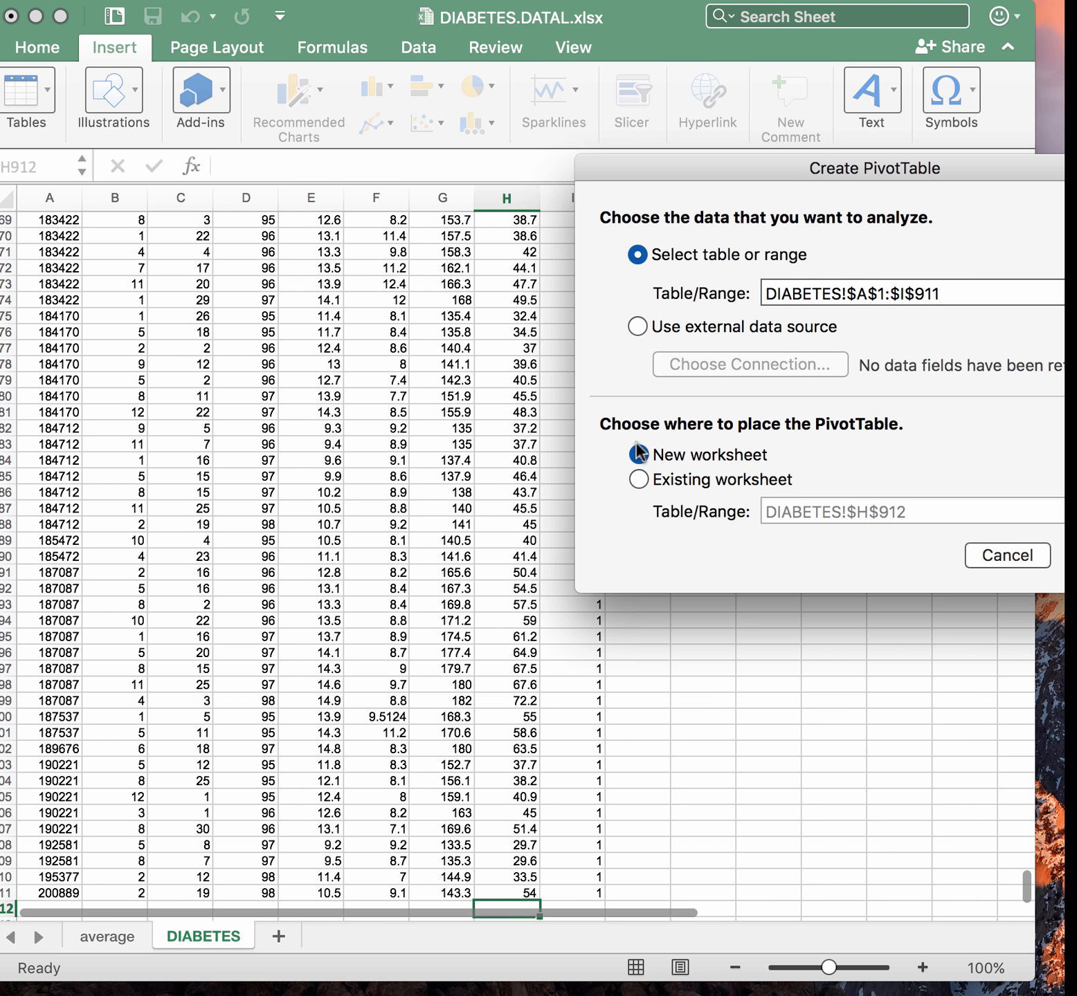
key(Return)
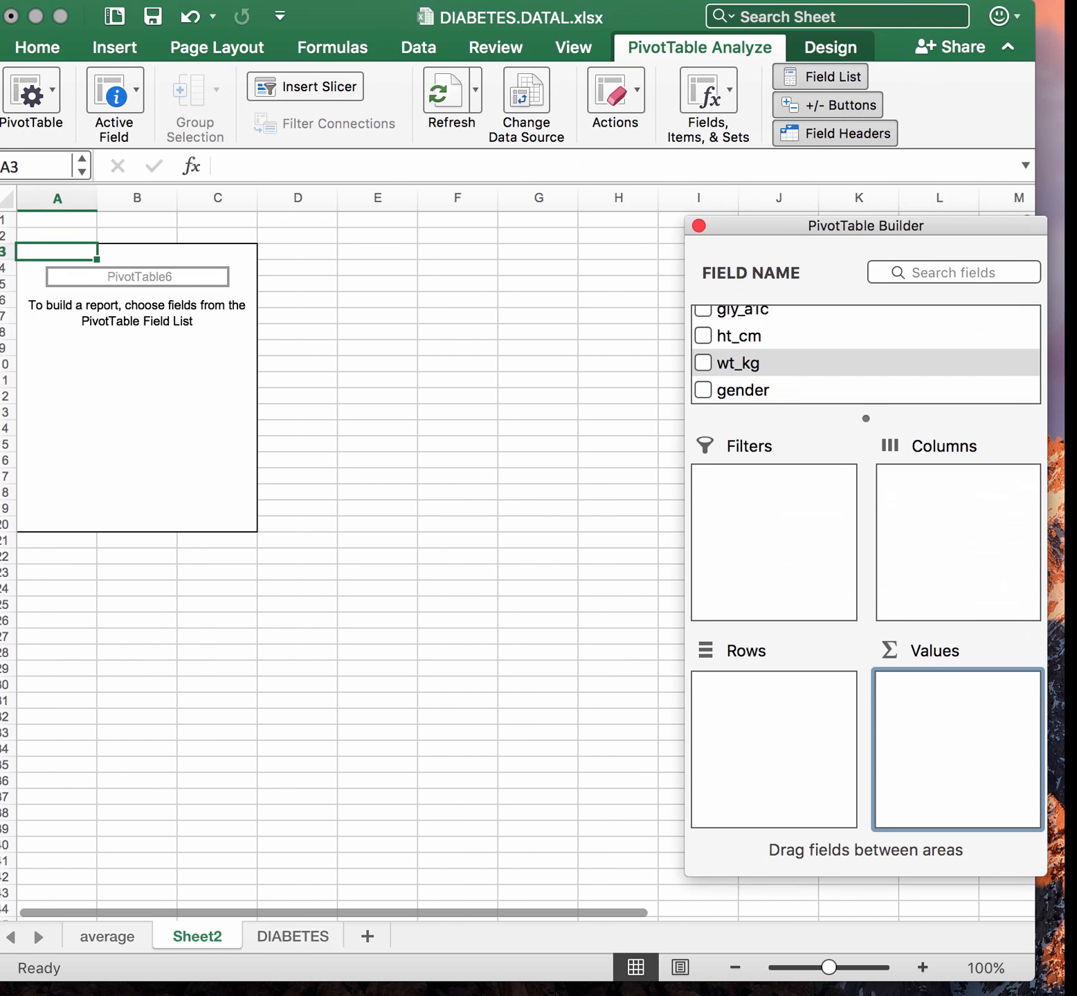
Place the gender field in the new PivotTable's Rows area
click(746, 372)
drag(749, 391, 750, 685)
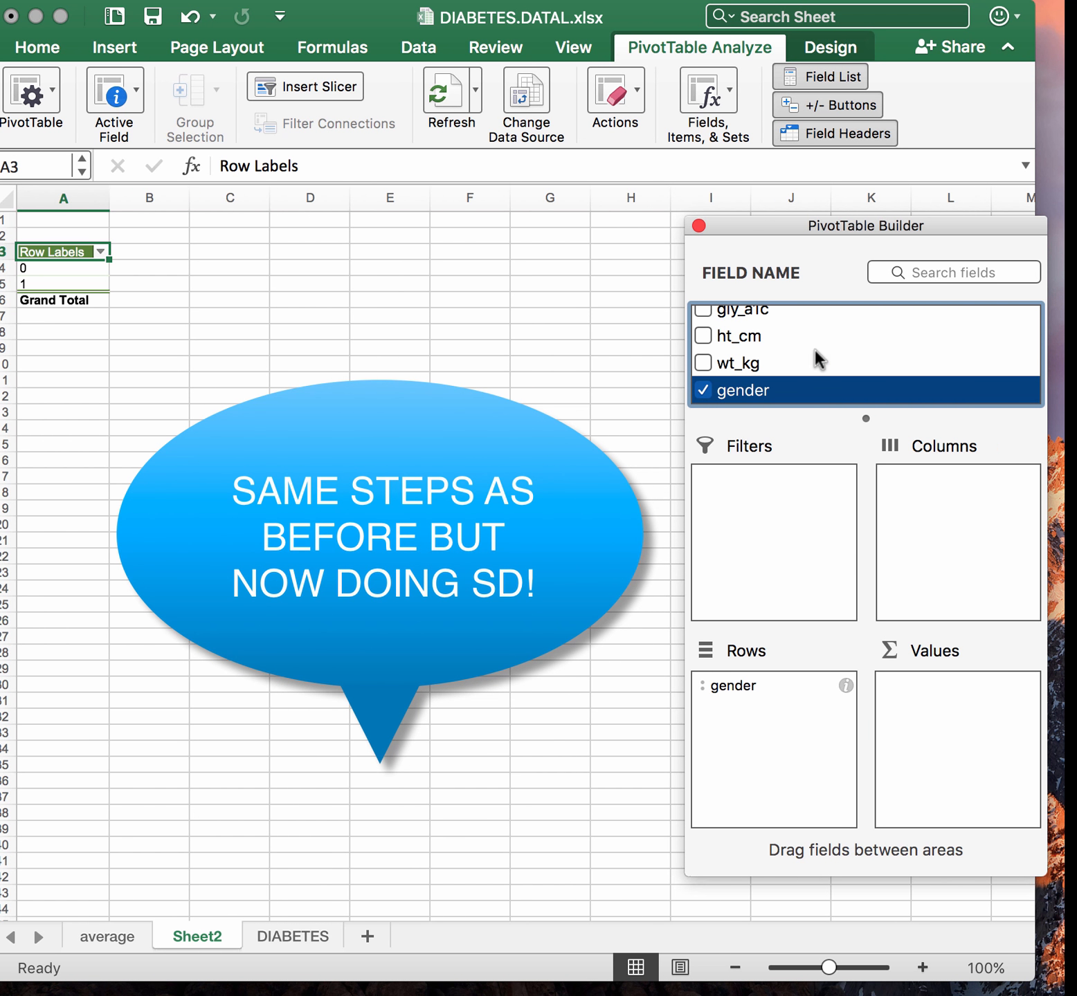
scroll(797, 347, up, 2)
scroll(756, 372, down, 2)
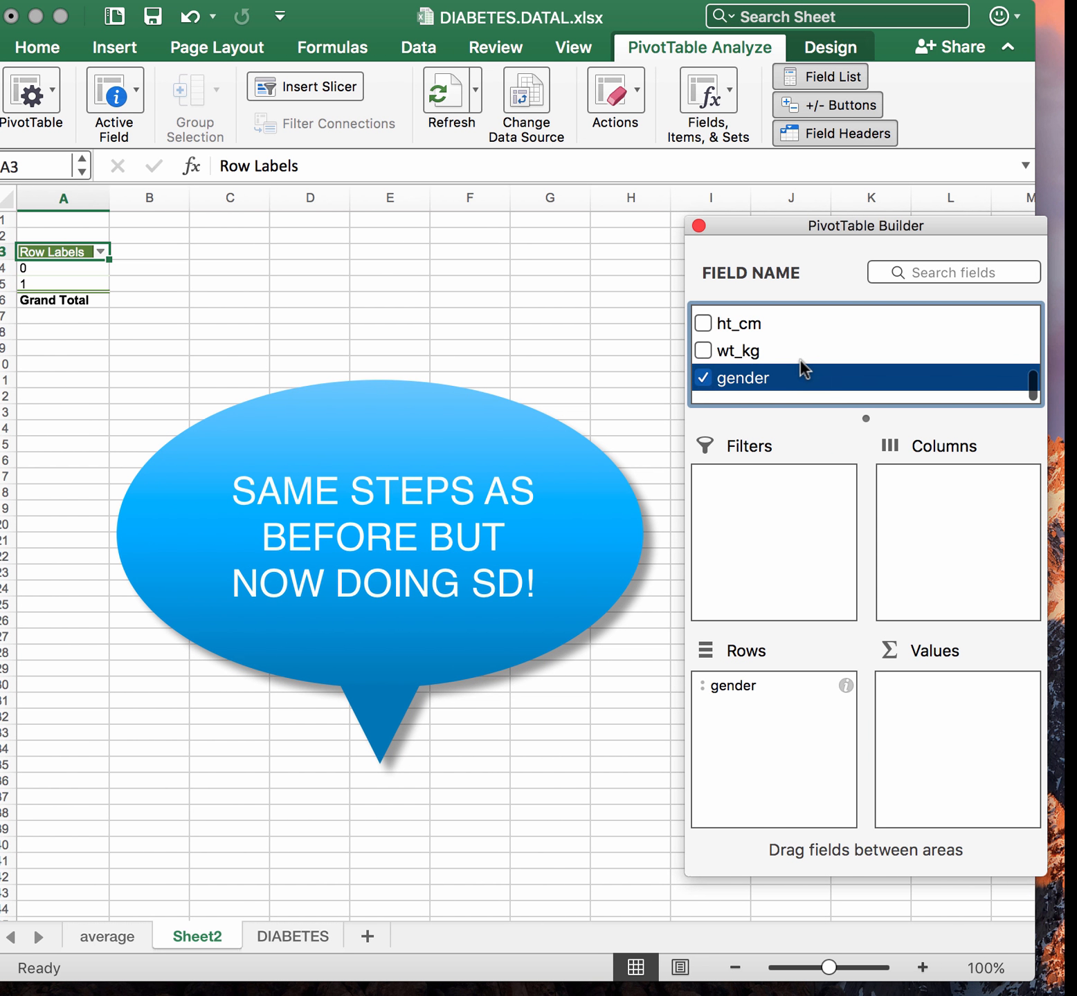
Add the ht_cm, wt_kg and age_yrs fields to the PivotTable's Values area
drag(750, 335, 966, 707)
click(749, 364)
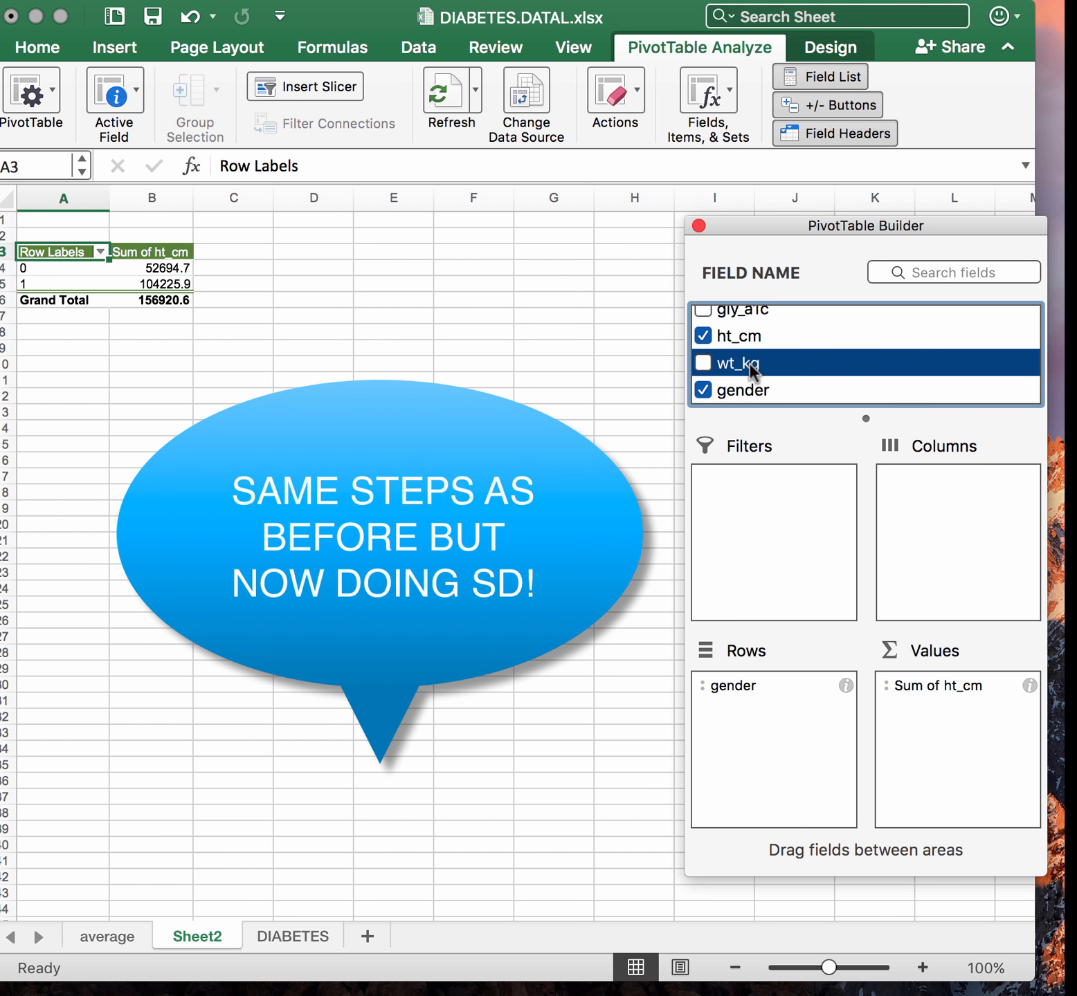
click(703, 364)
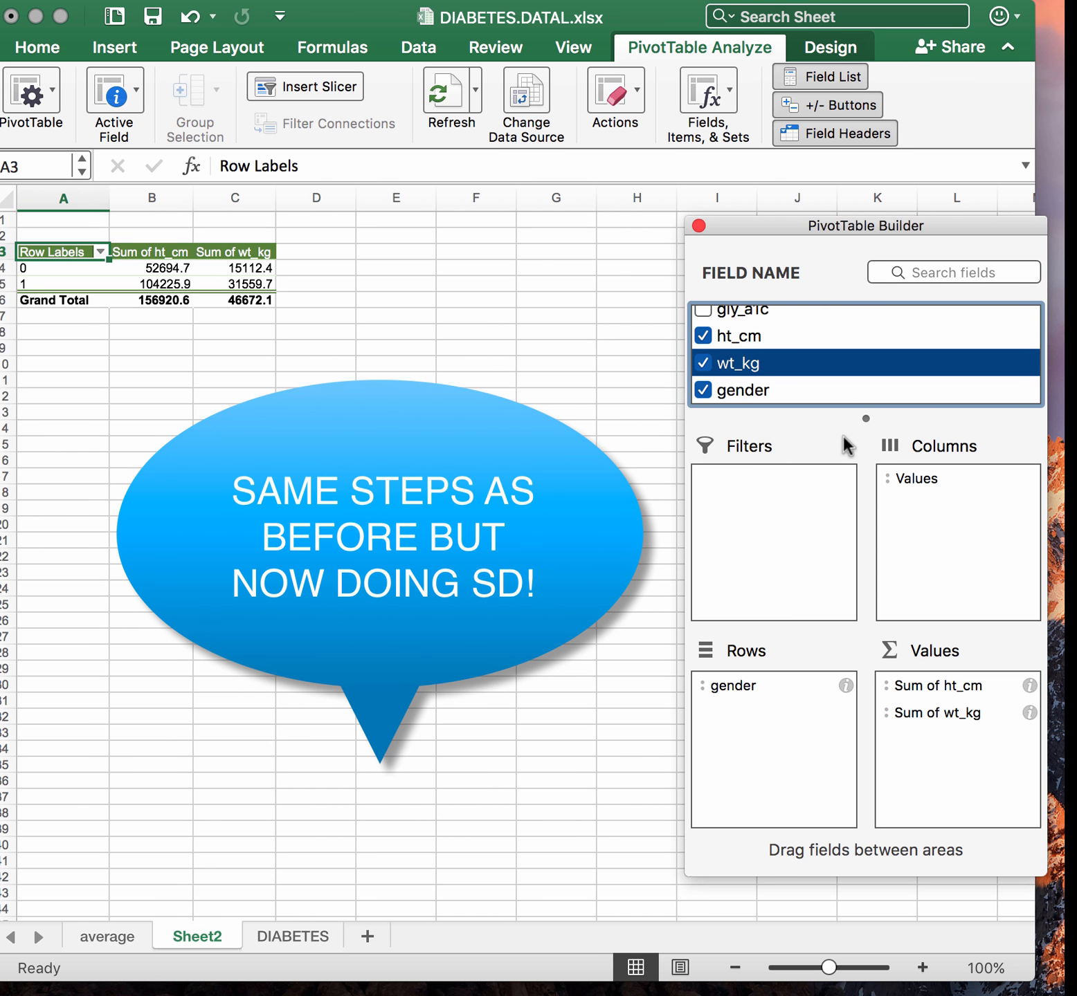
scroll(809, 372, up, 3)
click(702, 354)
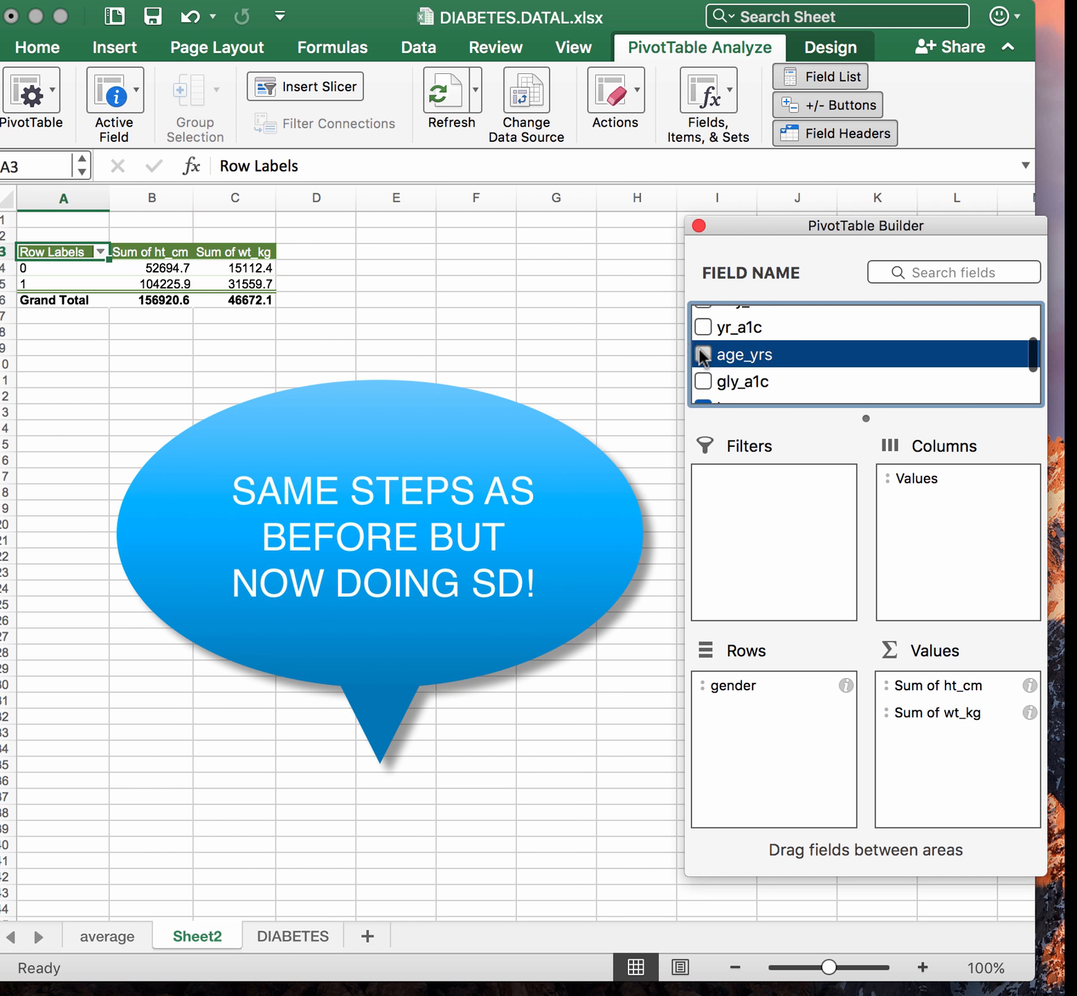
Change the ht_cm, wt_kg and age_yrs value fields to summarize by StdDev
drag(923, 742, 959, 690)
click(1030, 685)
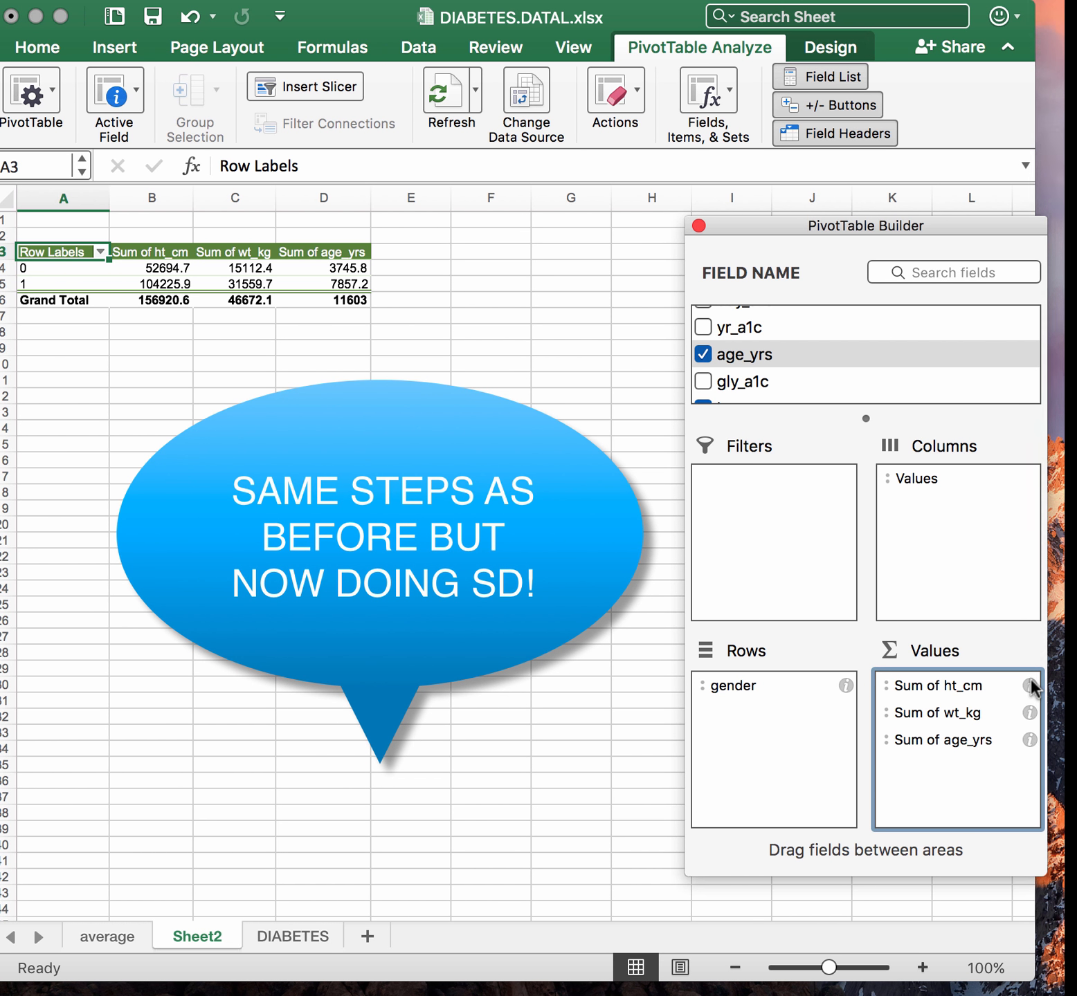
click(739, 494)
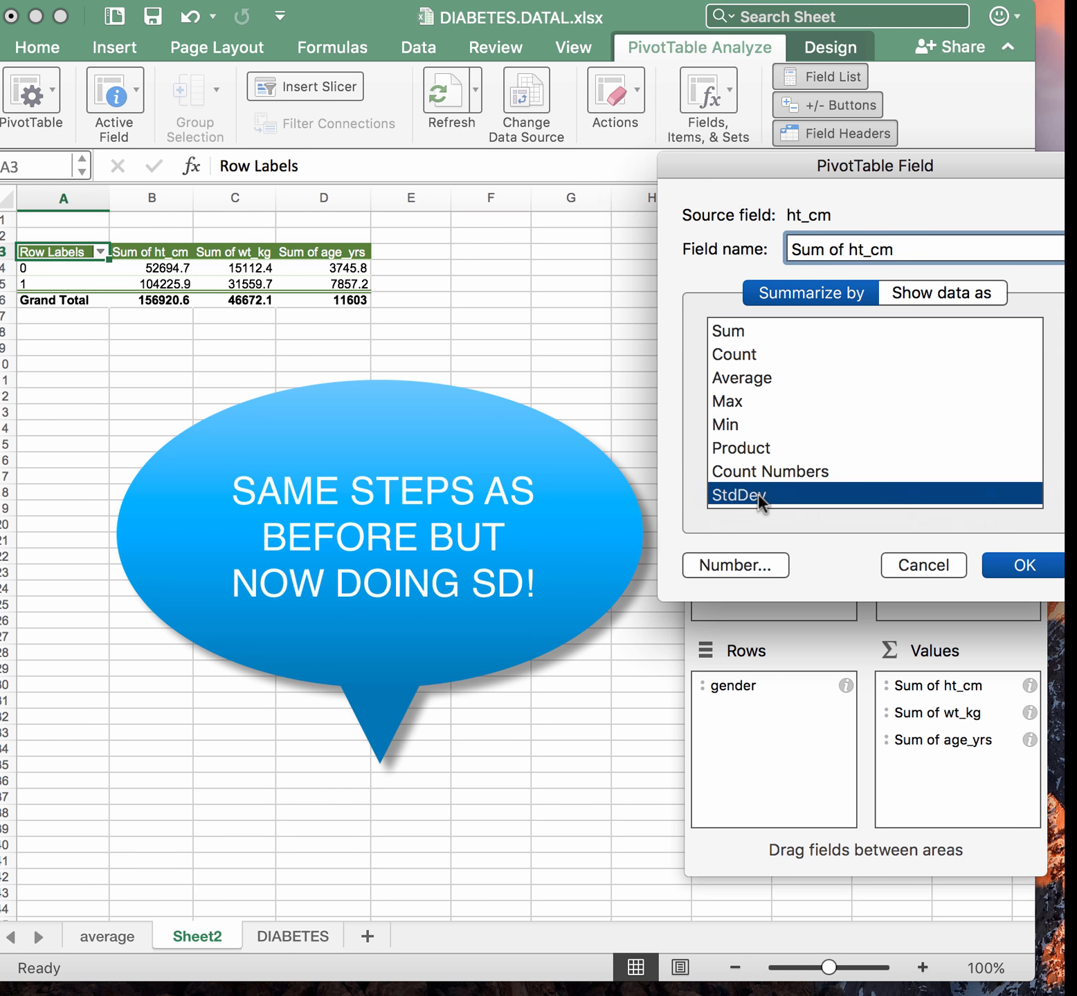
click(1040, 563)
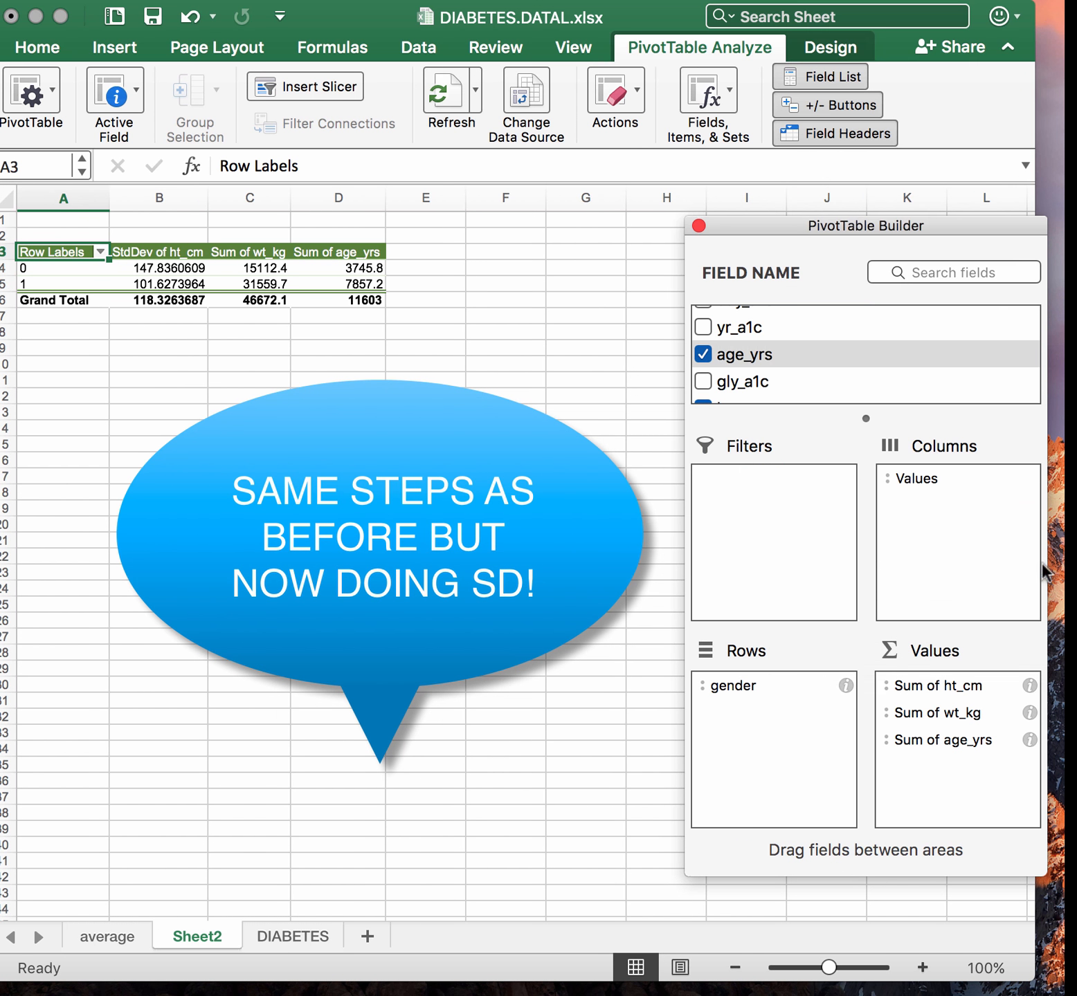
click(1029, 713)
click(1030, 712)
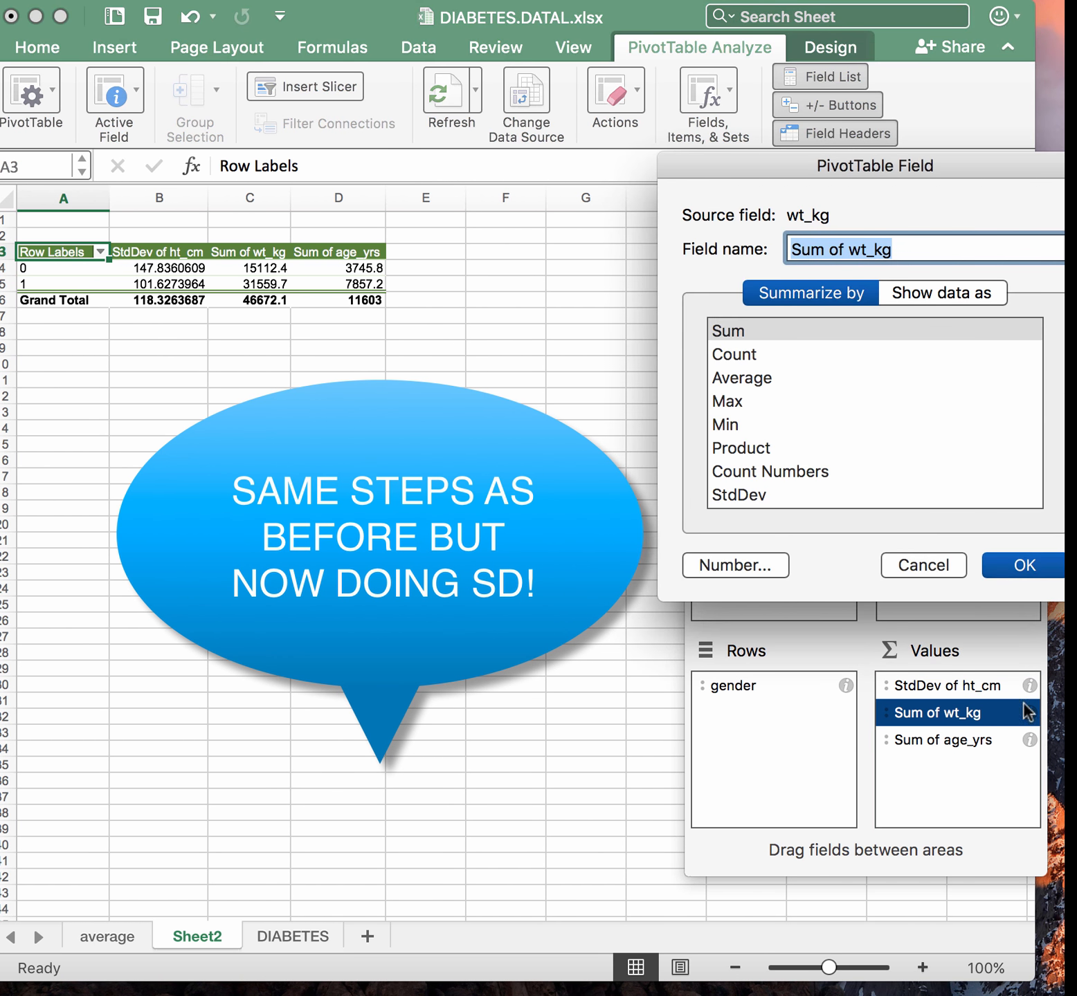
click(756, 493)
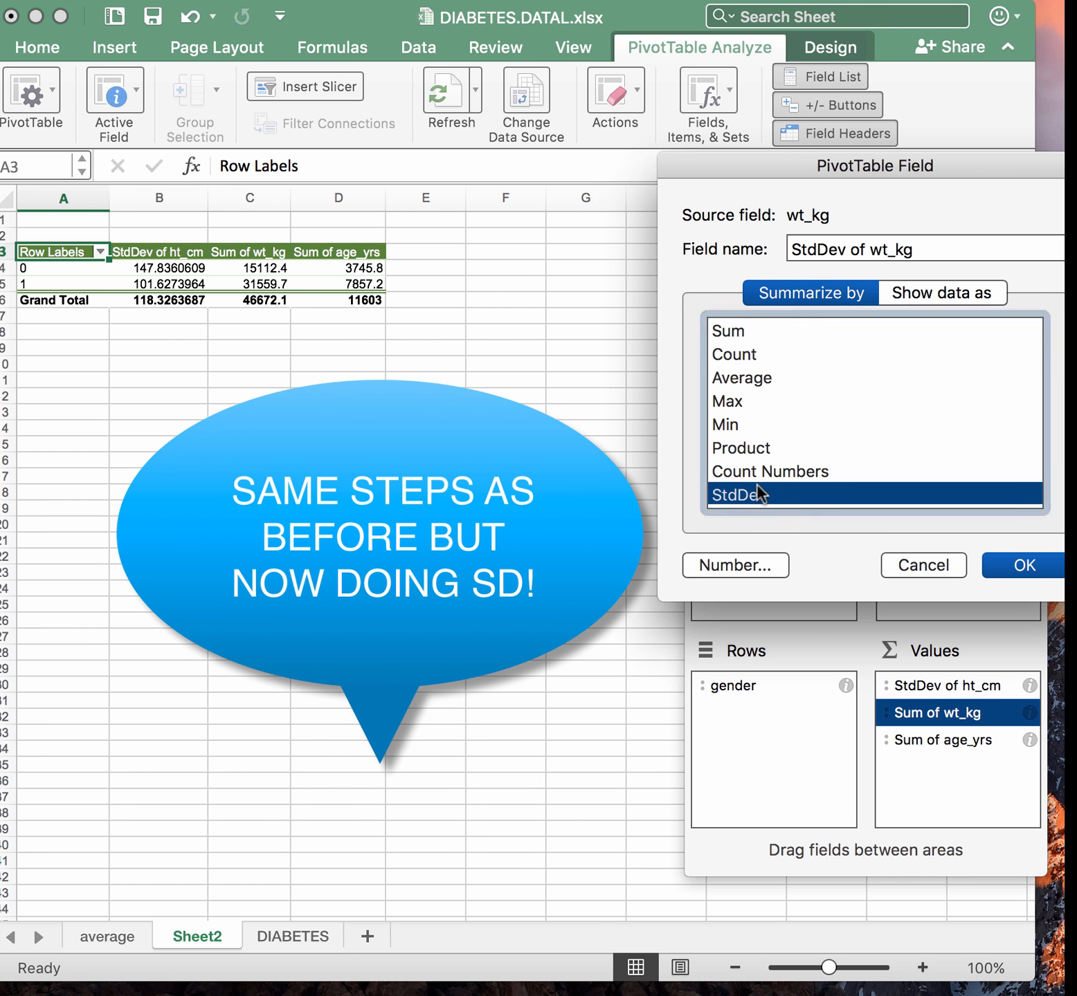
click(1020, 566)
click(1028, 740)
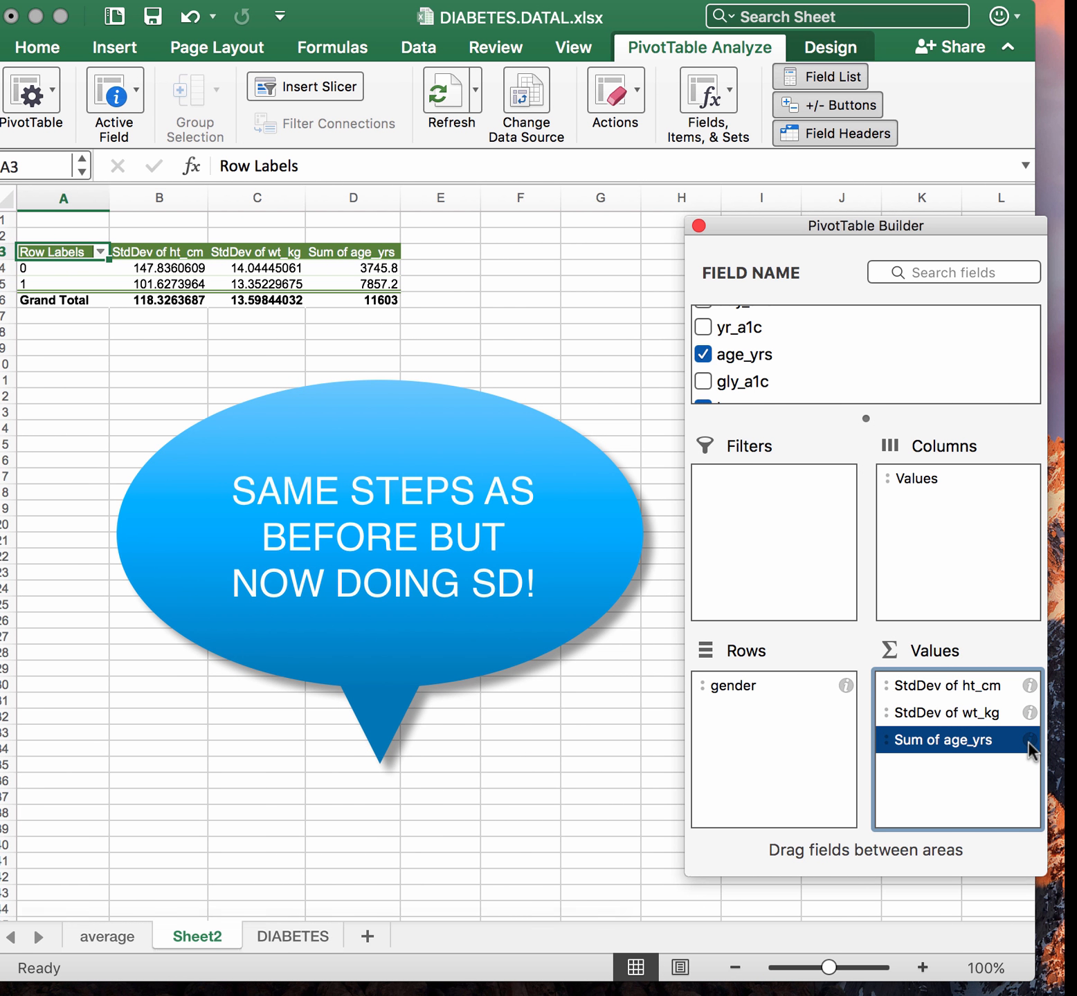
click(1028, 740)
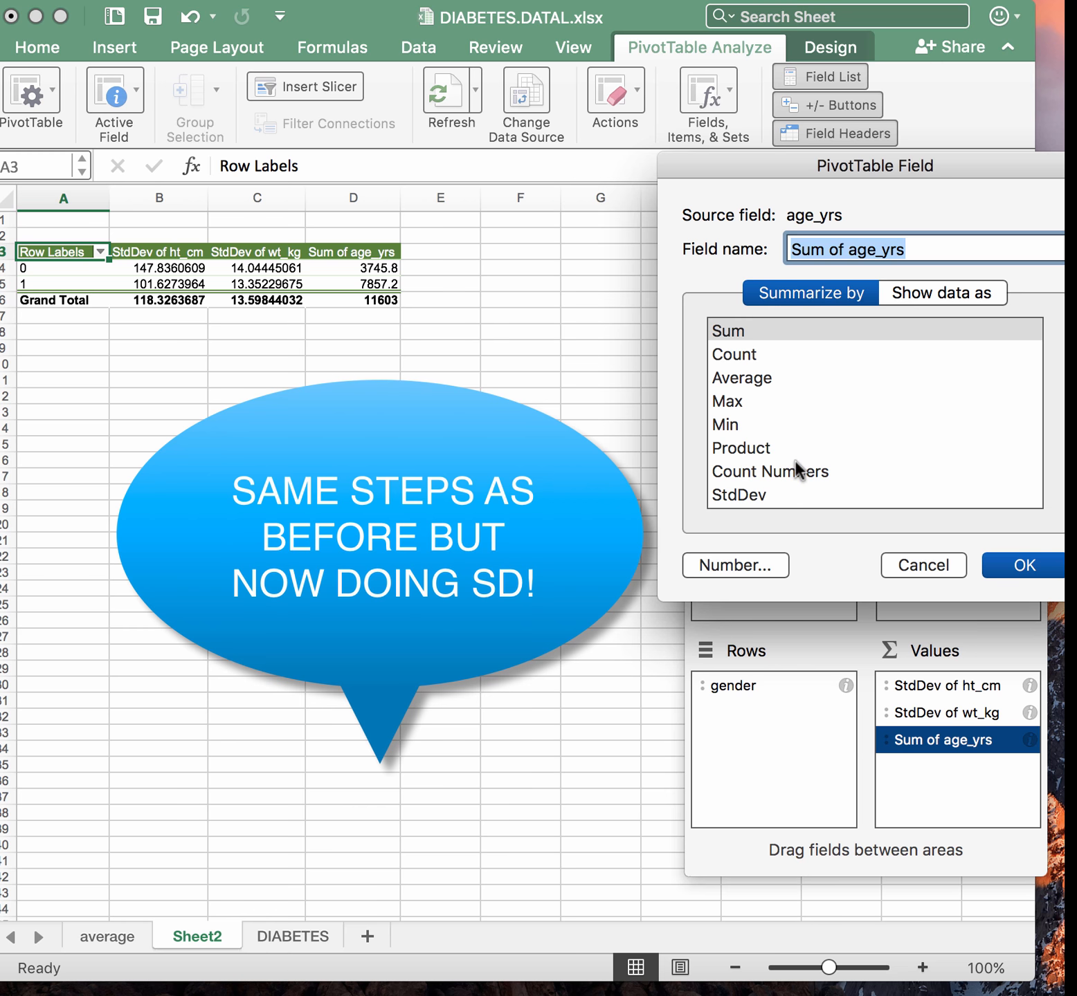
click(748, 495)
click(999, 564)
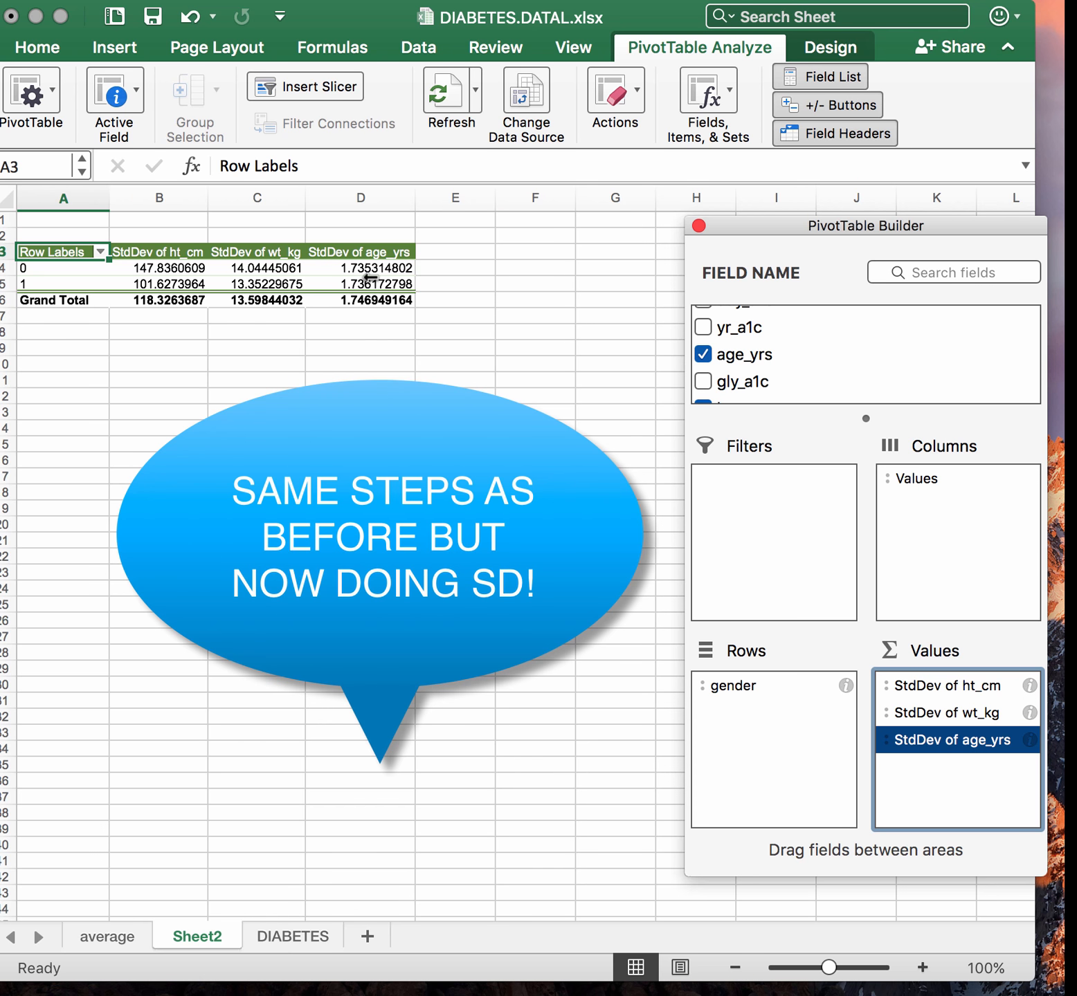
On the average sheet, examine the age_yrs value field's Summarize by and Show data as options
click(128, 935)
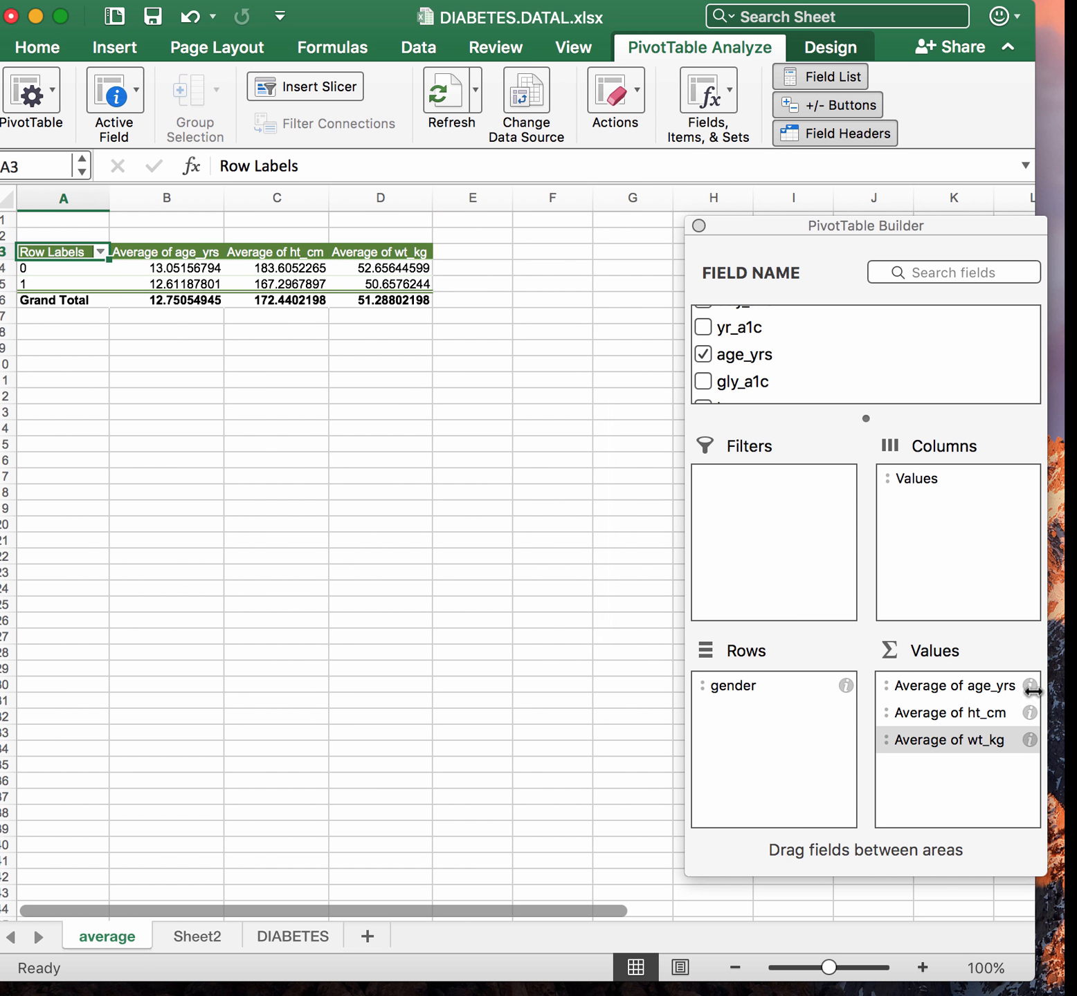
click(1029, 685)
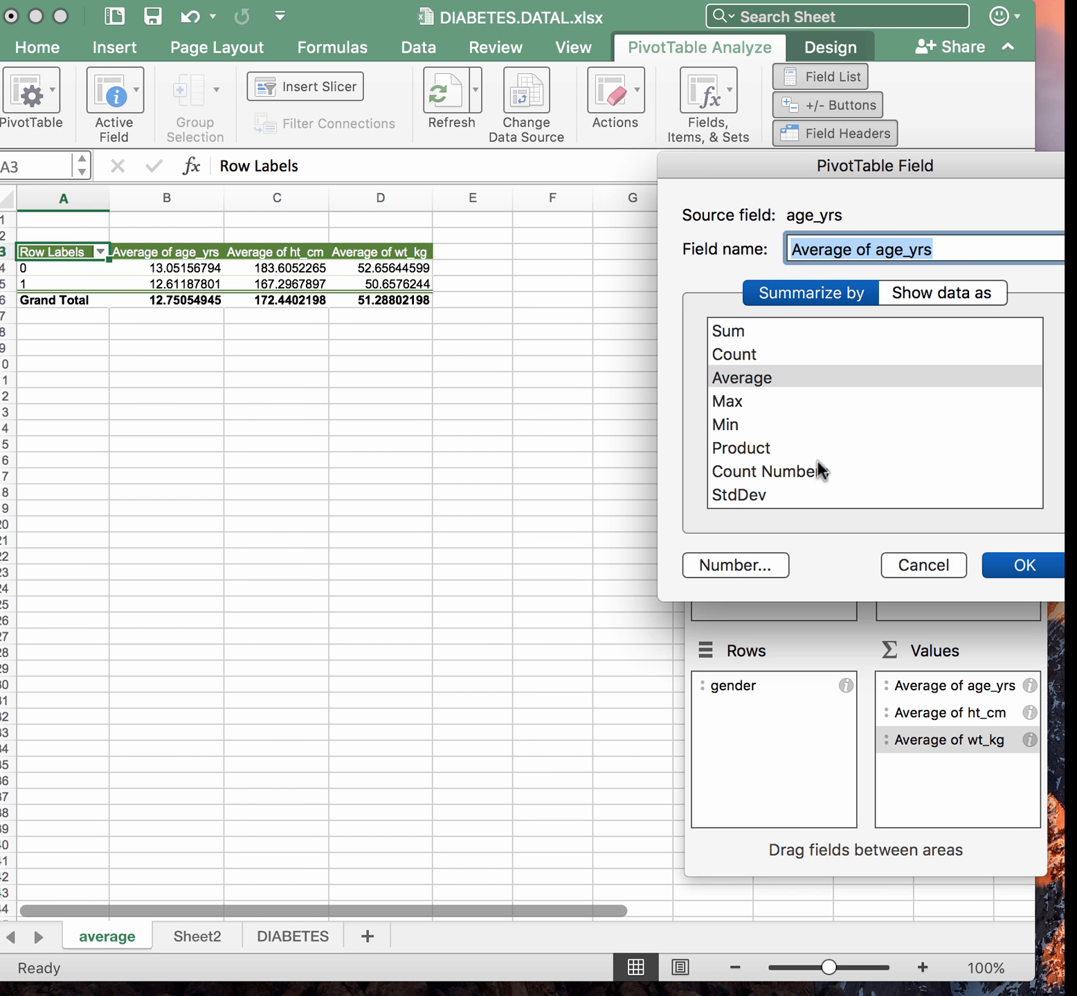
scroll(818, 461, down, 3)
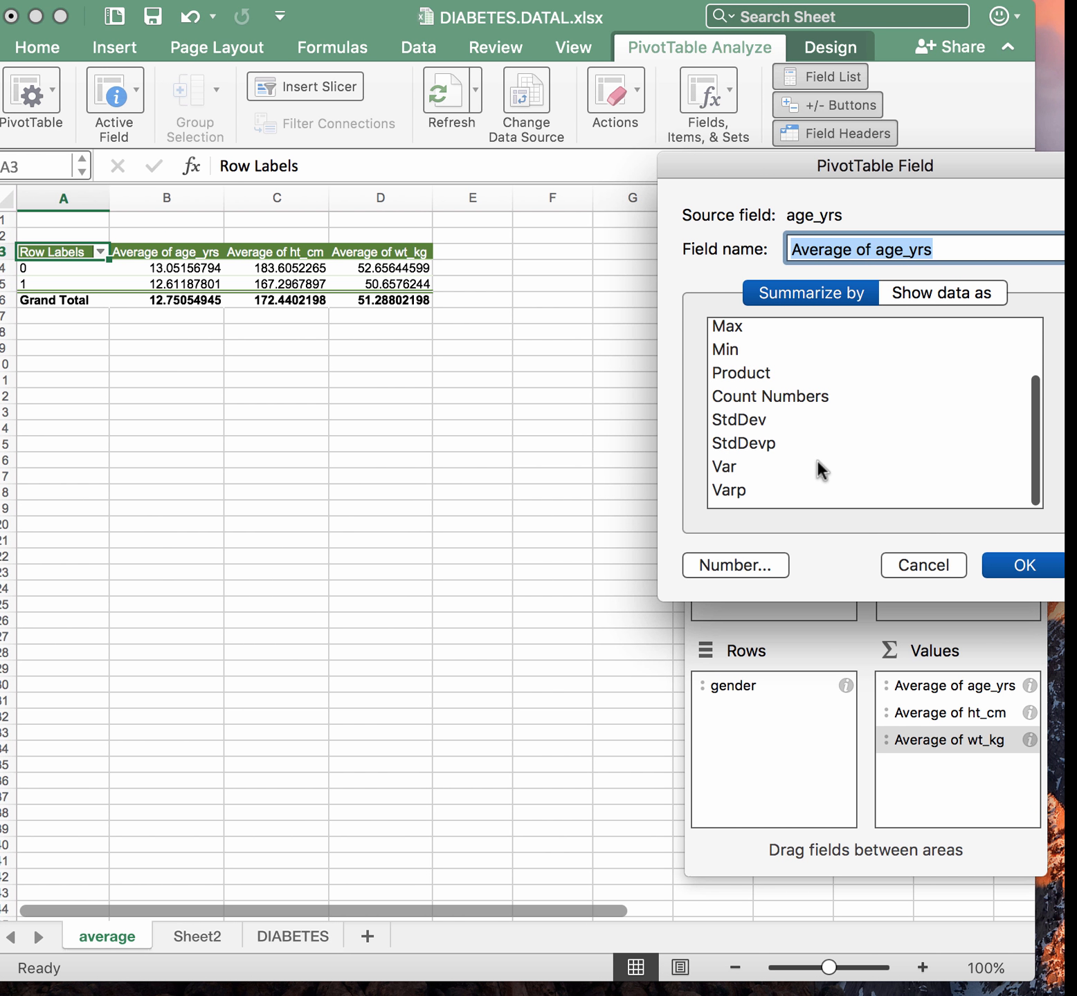
scroll(817, 460, up, 3)
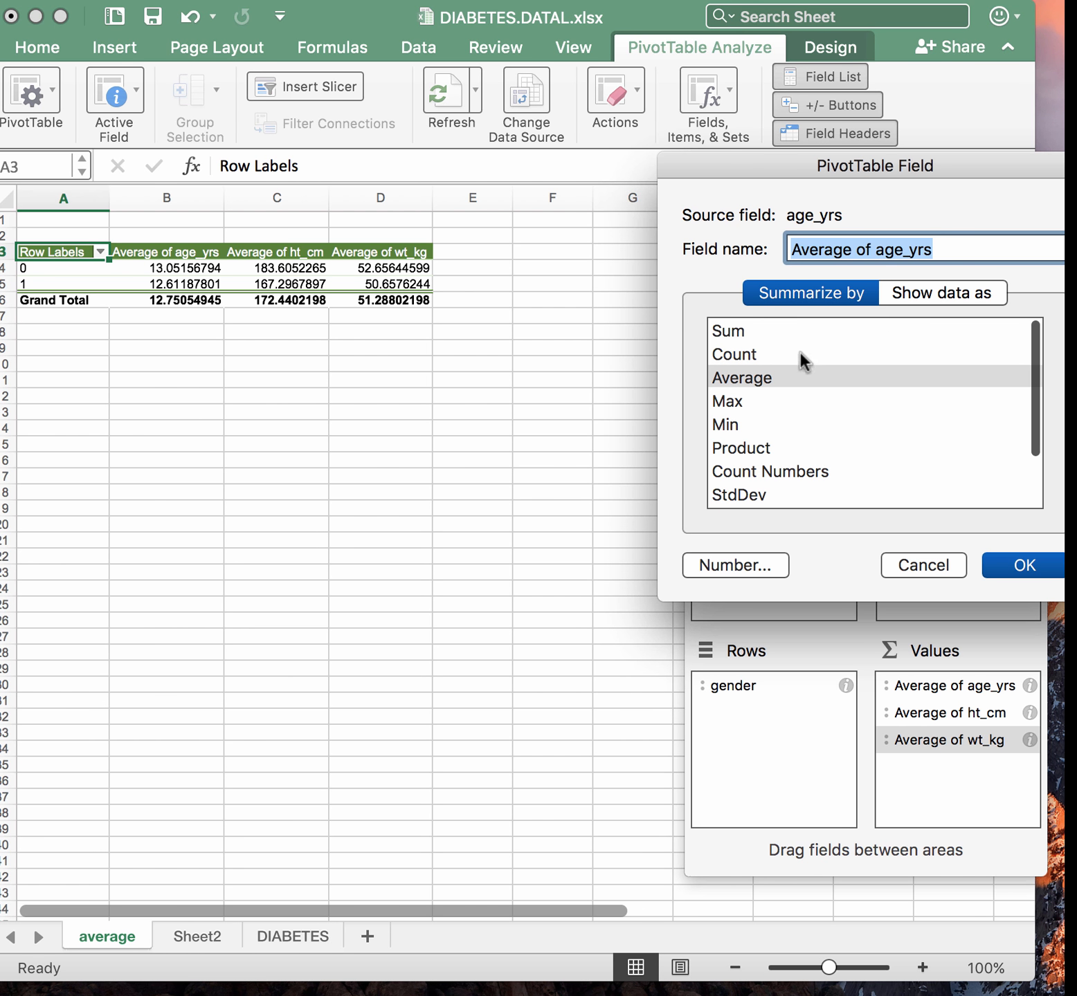
click(959, 291)
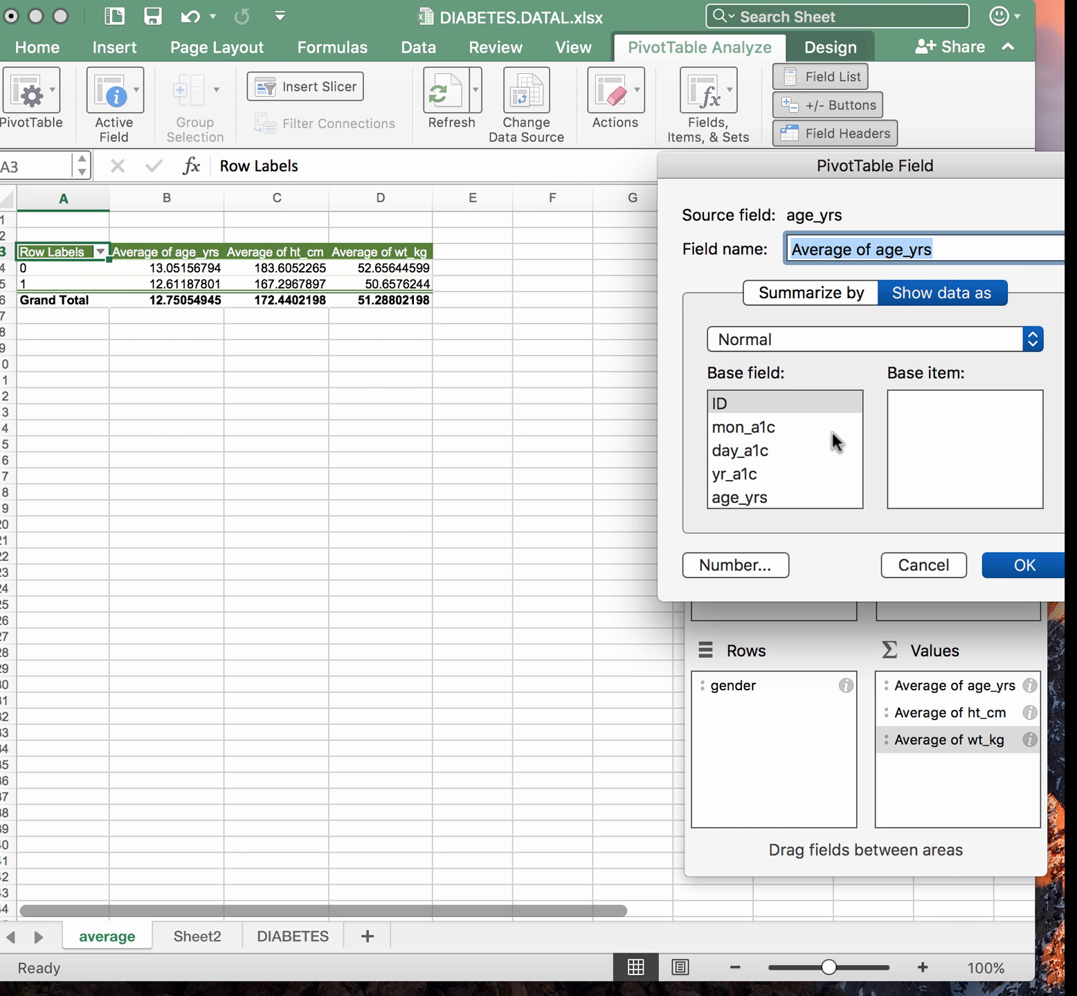
scroll(832, 440, down, 4)
scroll(832, 440, up, 4)
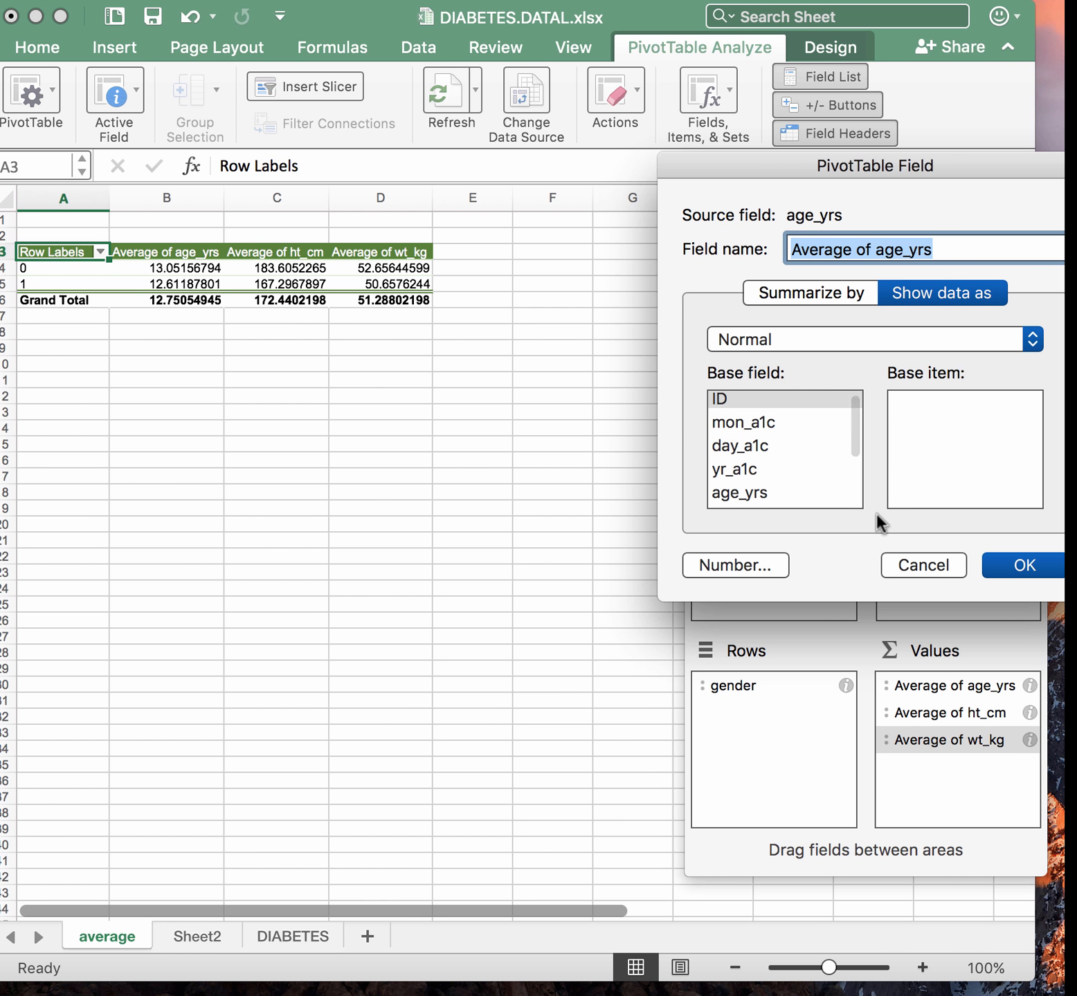
click(800, 293)
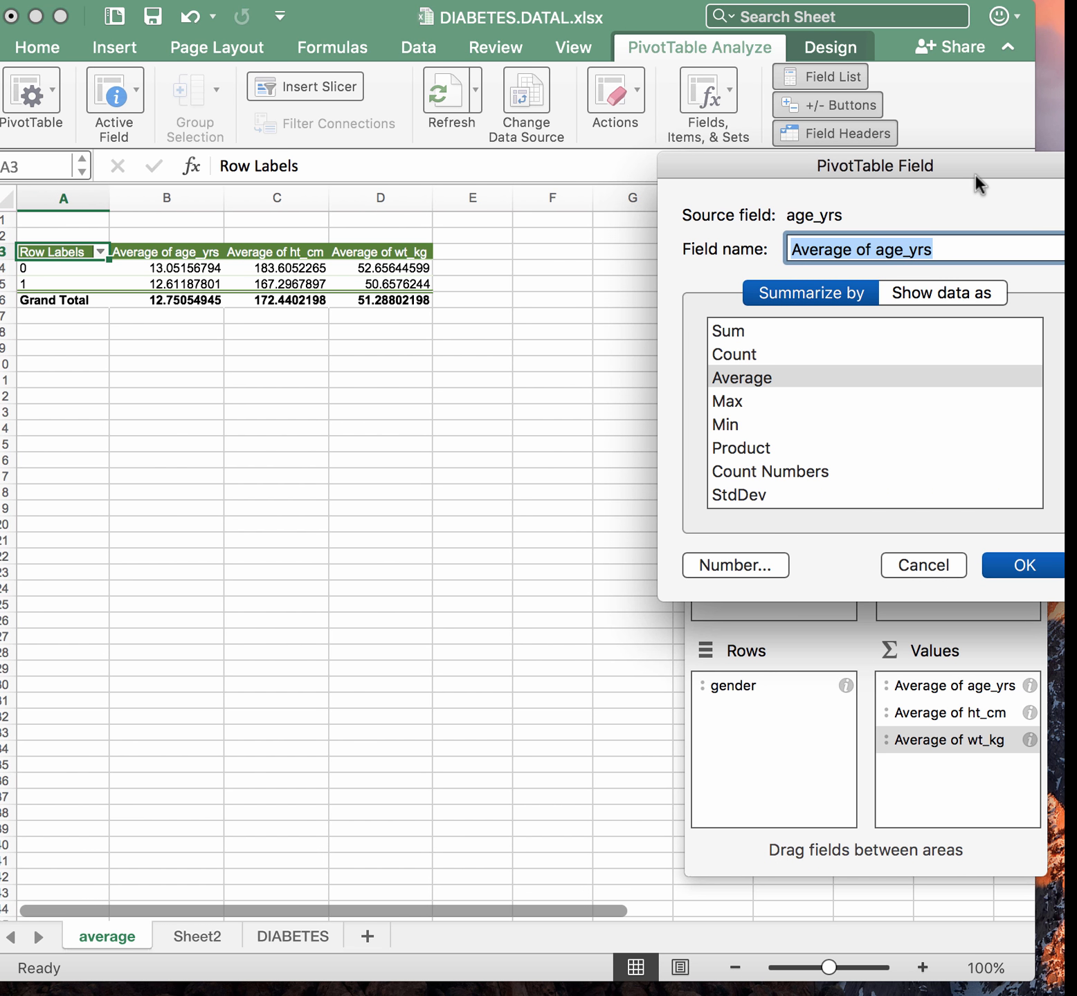
drag(973, 174, 924, 175)
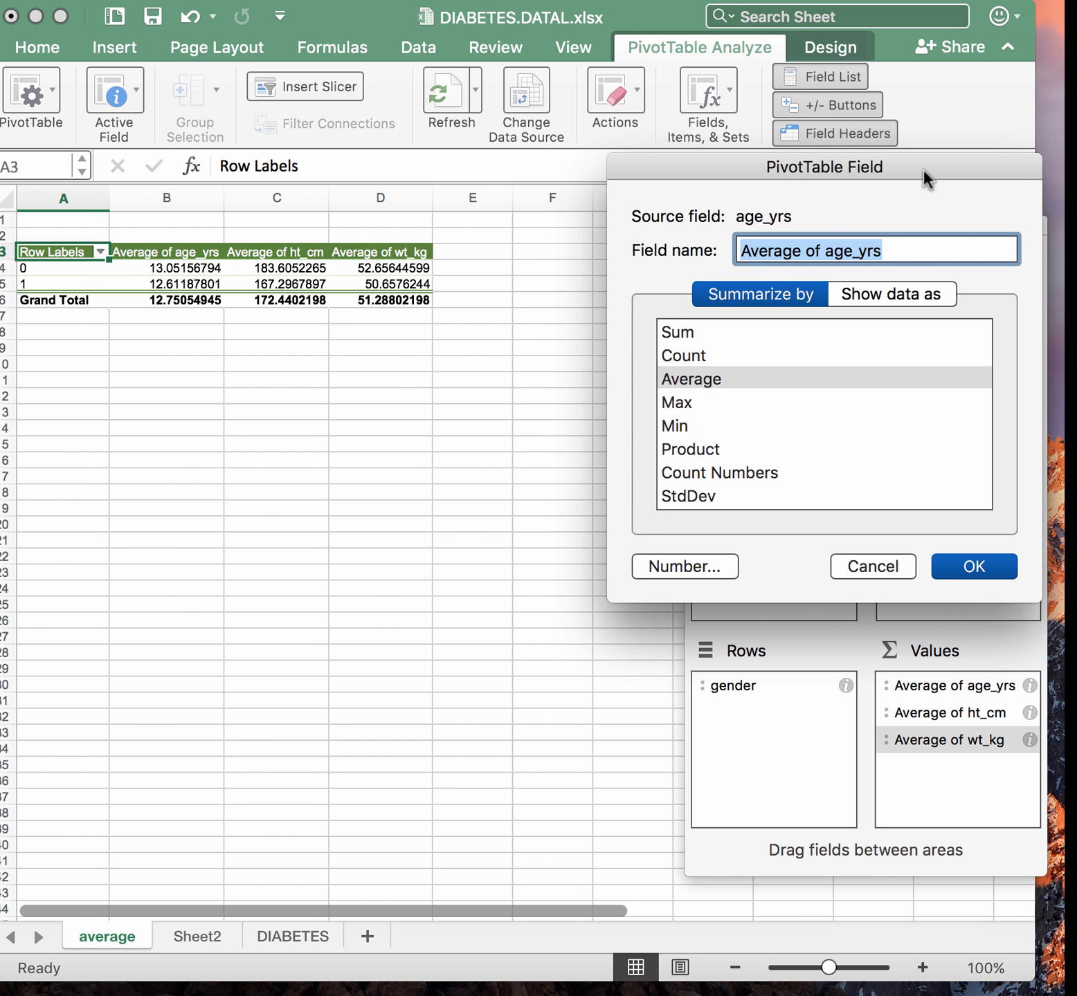
click(974, 567)
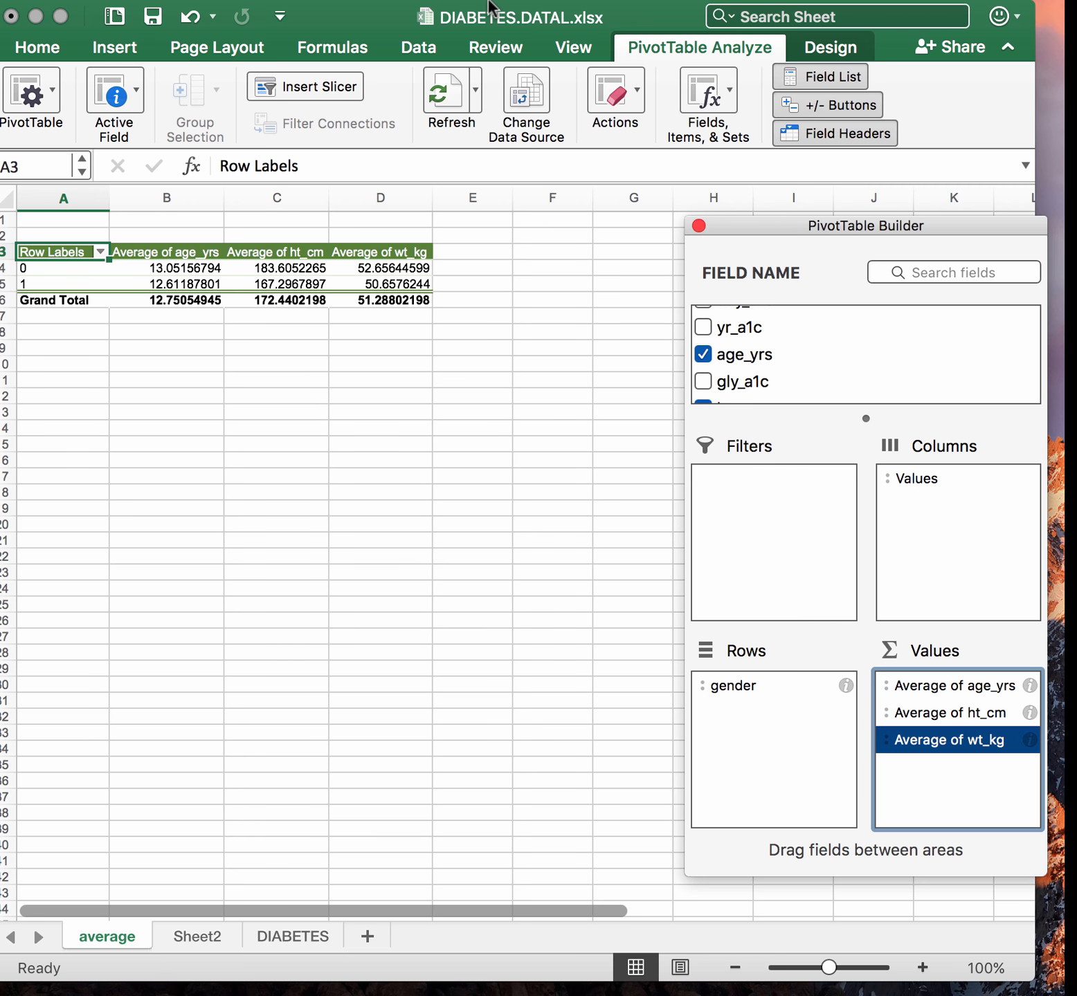
Load the Analysis ToolPak add-in through the Add-ins dialog
click(469, 12)
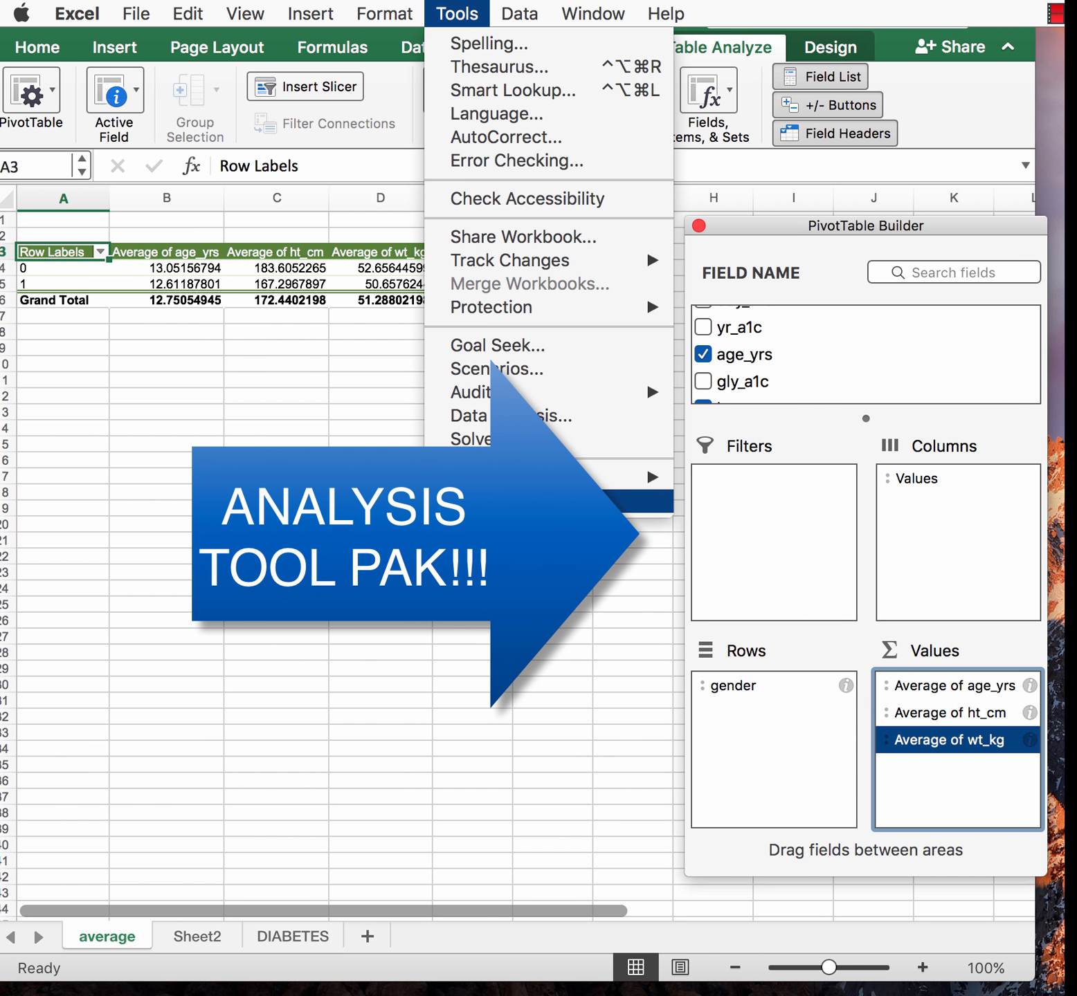
click(553, 502)
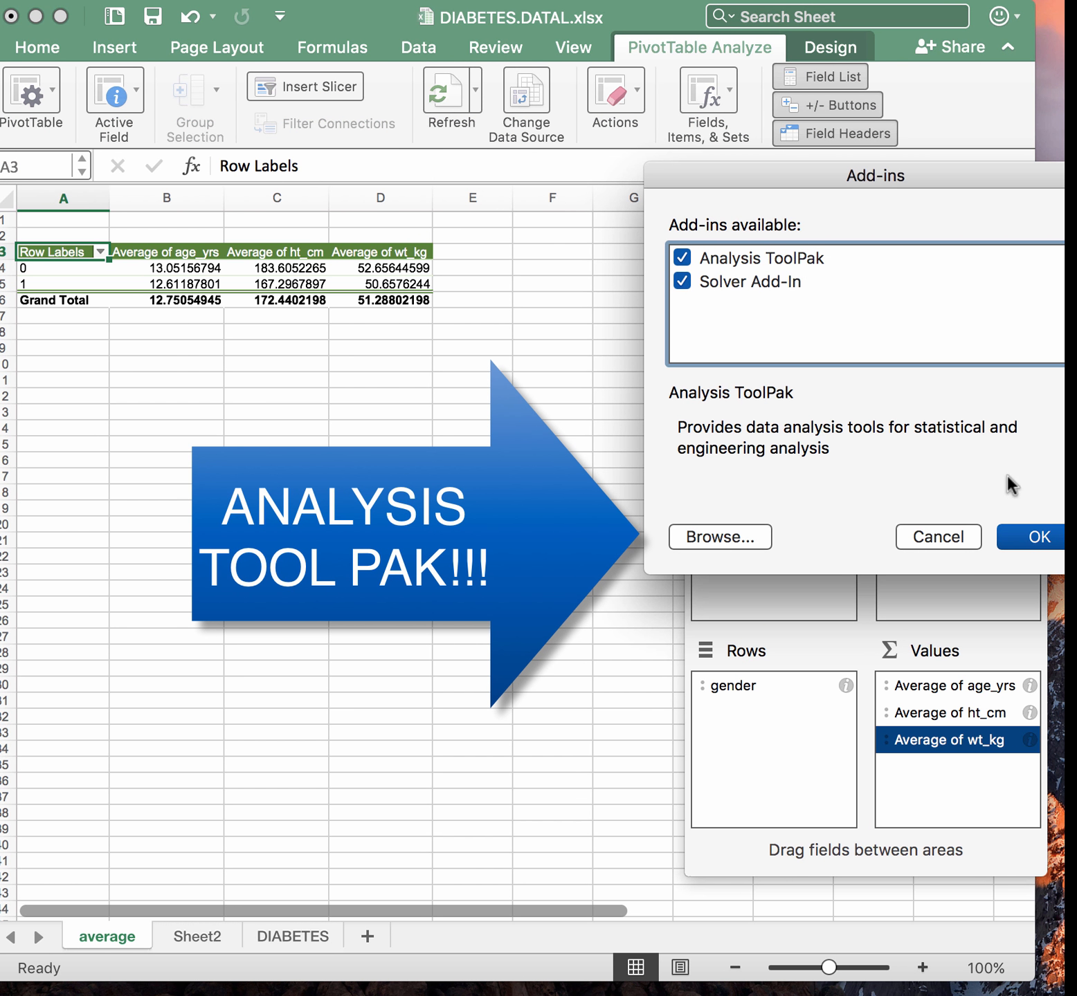
click(1029, 541)
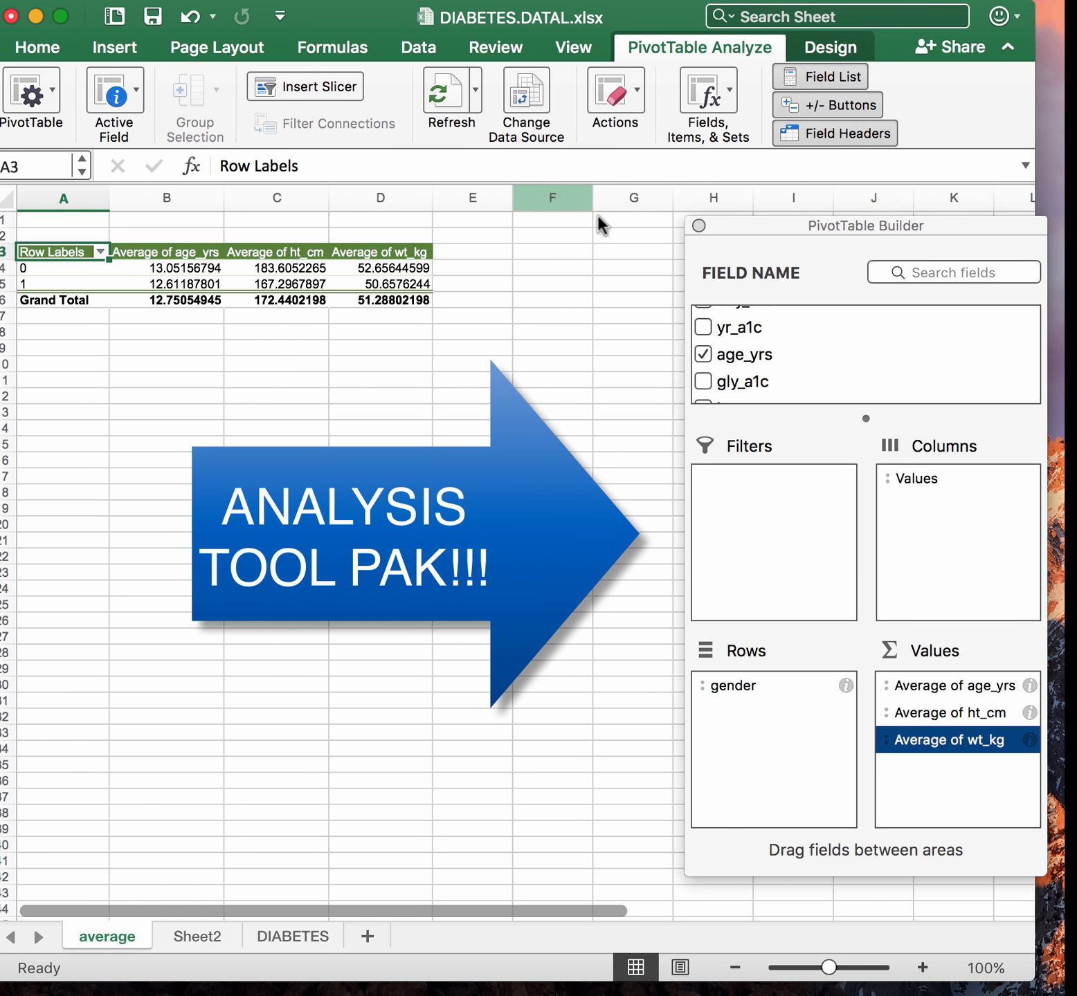